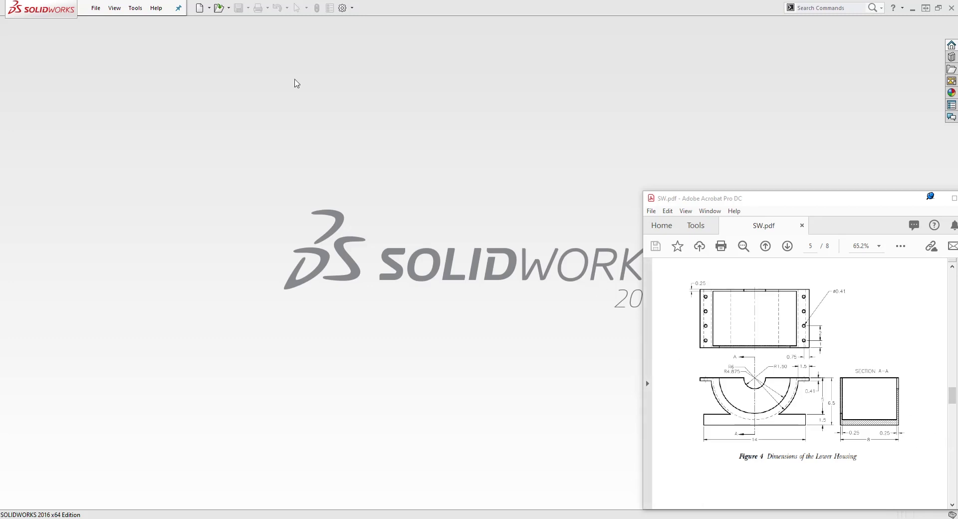
# - Create a new part and start a sketch on the Right plane
pyautogui.click(199, 8)
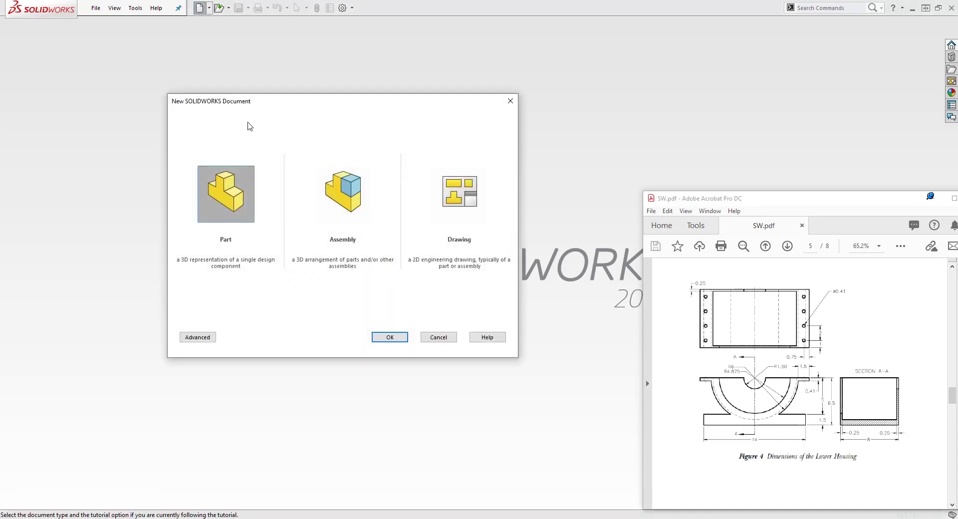
pyautogui.click(383, 341)
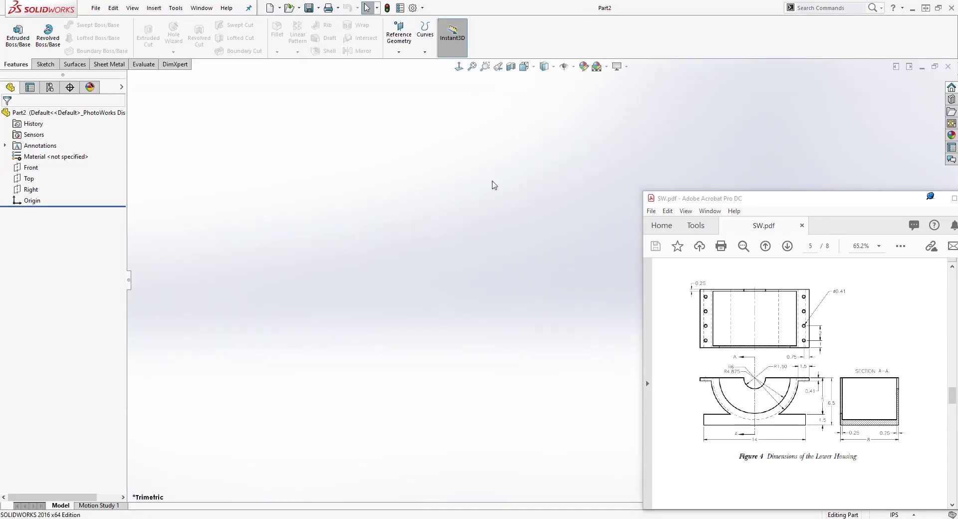
pyautogui.click(30, 190)
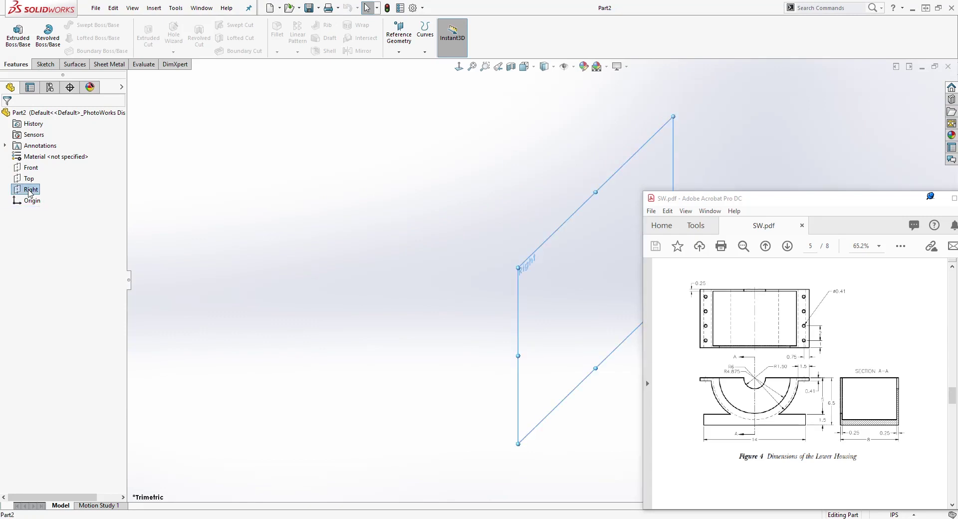
pyautogui.click(45, 64)
pyautogui.click(14, 32)
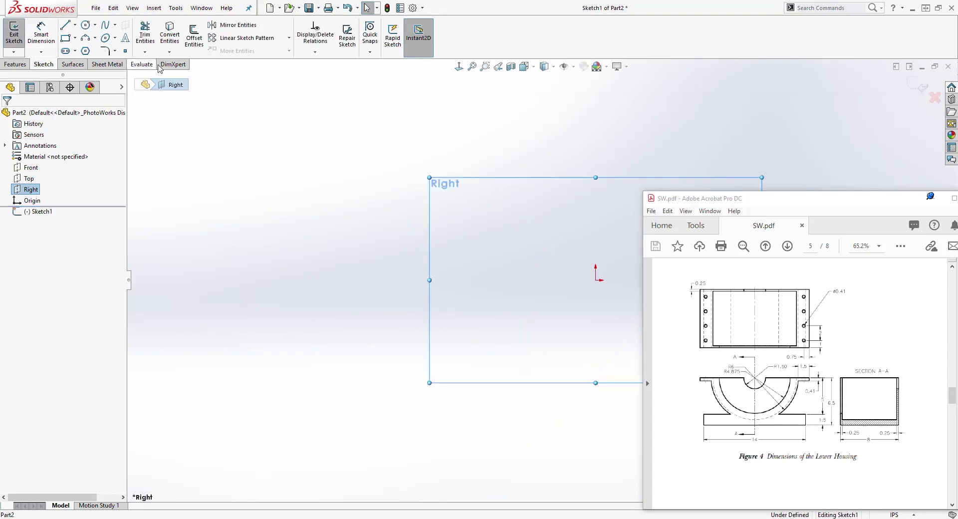
pyautogui.moveTo(796, 154)
pyautogui.keyDown('ctrl'); pyautogui.mouseDown(button='middle')
pyautogui.moveTo(657, 136)
pyautogui.moveTo(545, 136)
pyautogui.mouseUp(button='middle'); pyautogui.keyUp('ctrl')
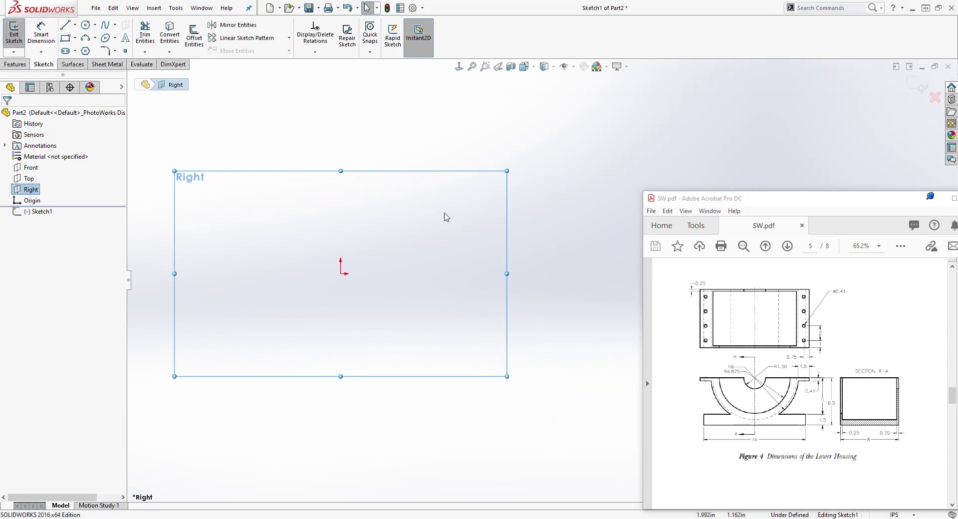
# - Sketch a circle centred on the origin with a radius of about 4.2 in
pyautogui.click(86, 24)
pyautogui.click(341, 274)
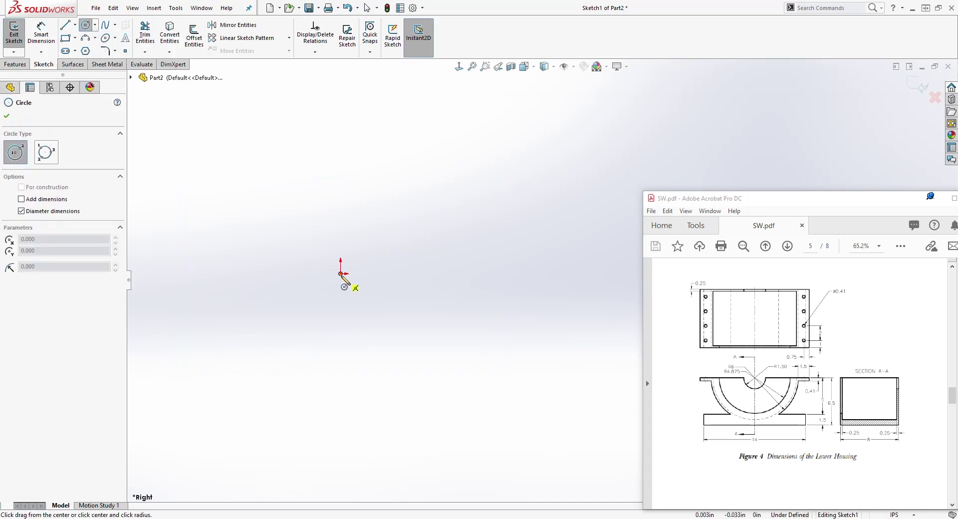
pyautogui.click(542, 192)
pyautogui.scroll(4, 544, 279)
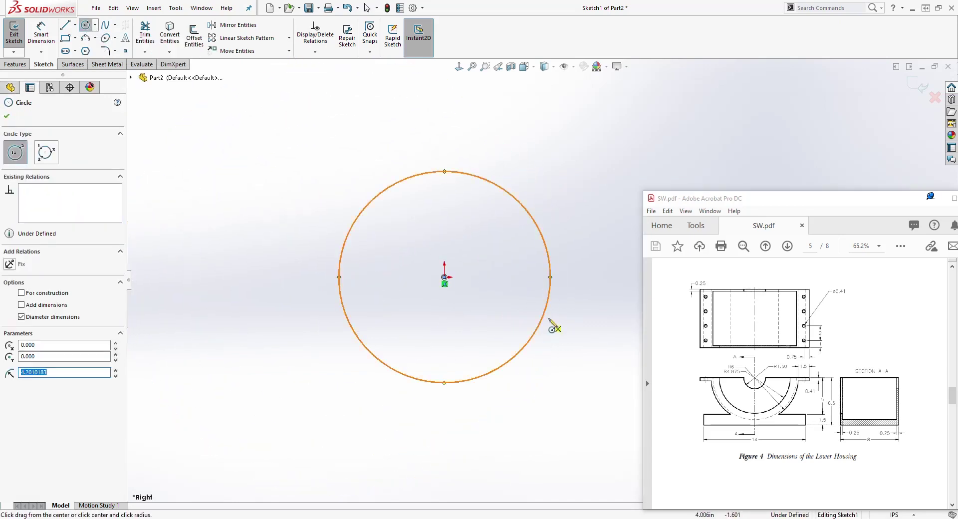
pyautogui.press('Escape')
pyautogui.scroll(2, 574, 314)
pyautogui.scroll(-1, 598, 311)
pyautogui.click(577, 273)
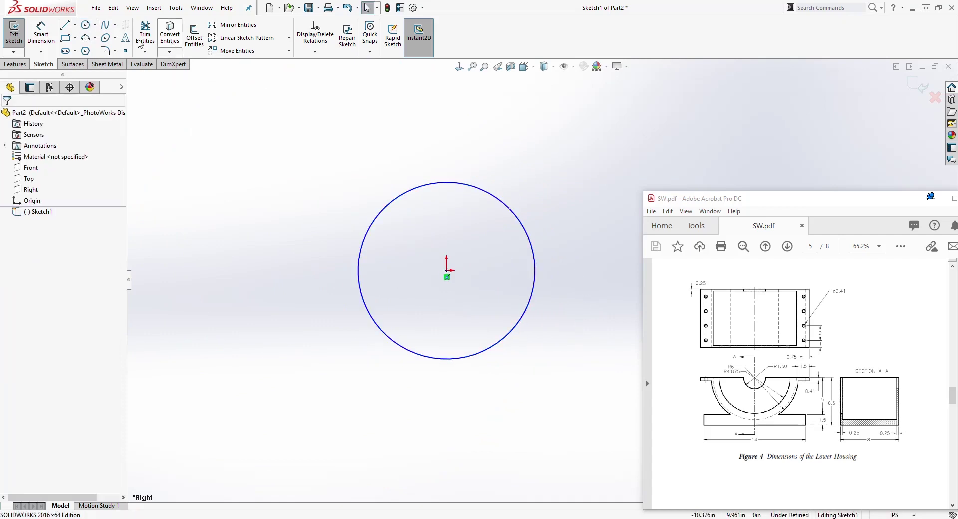
# - Draw a horizontal line about 14.2 in long across the circle, just above the origin
pyautogui.click(64, 28)
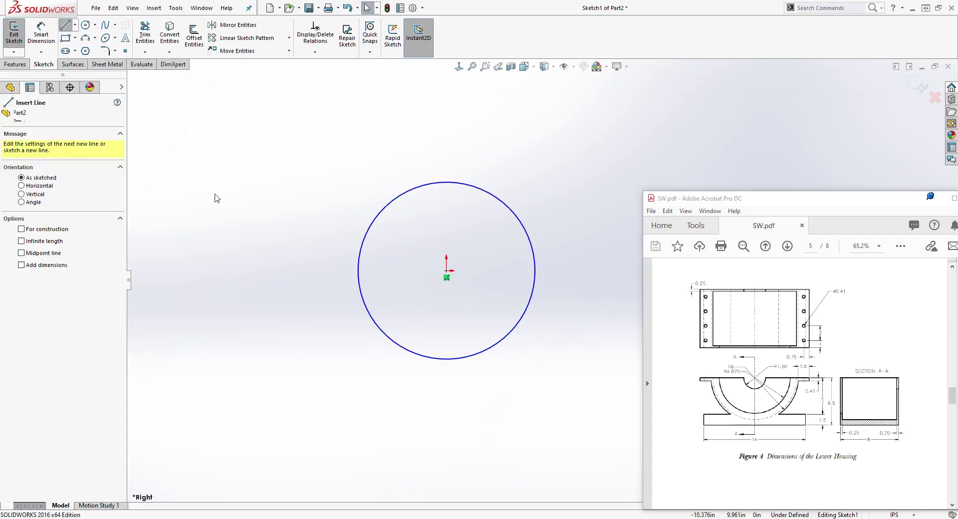
pyautogui.click(293, 253)
pyautogui.click(599, 255)
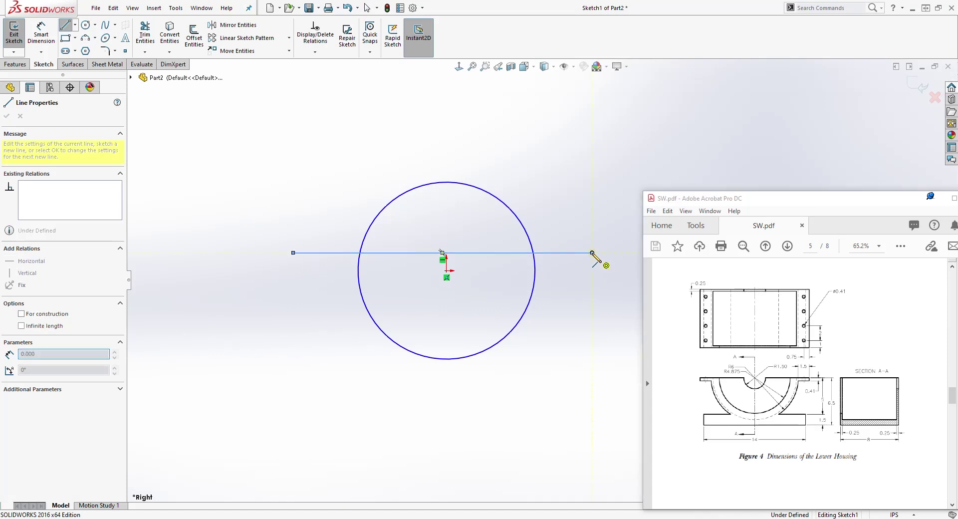
pyautogui.press('Escape')
pyautogui.scroll(-3, 624, 295)
pyautogui.scroll(2, 580, 344)
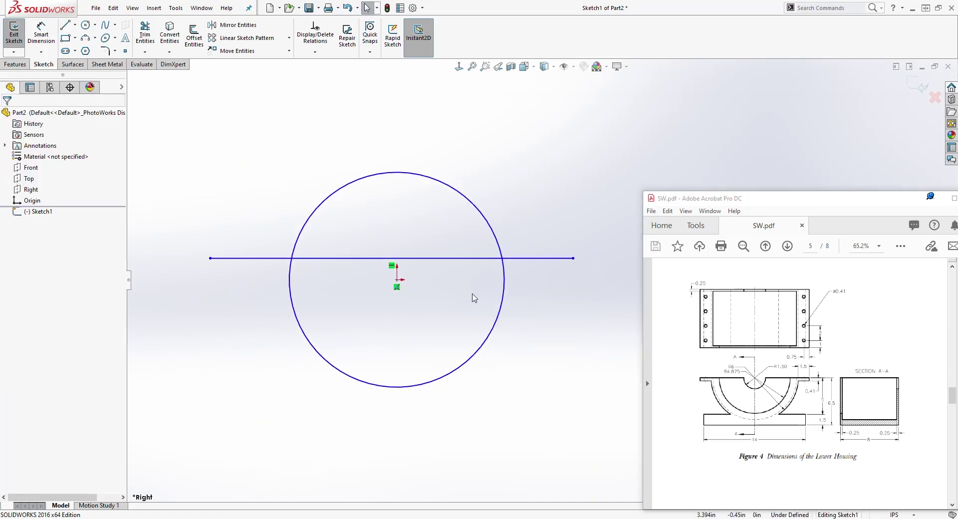
# - Add a Midpoint relation between the horizontal line and the origin
pyautogui.click(423, 258)
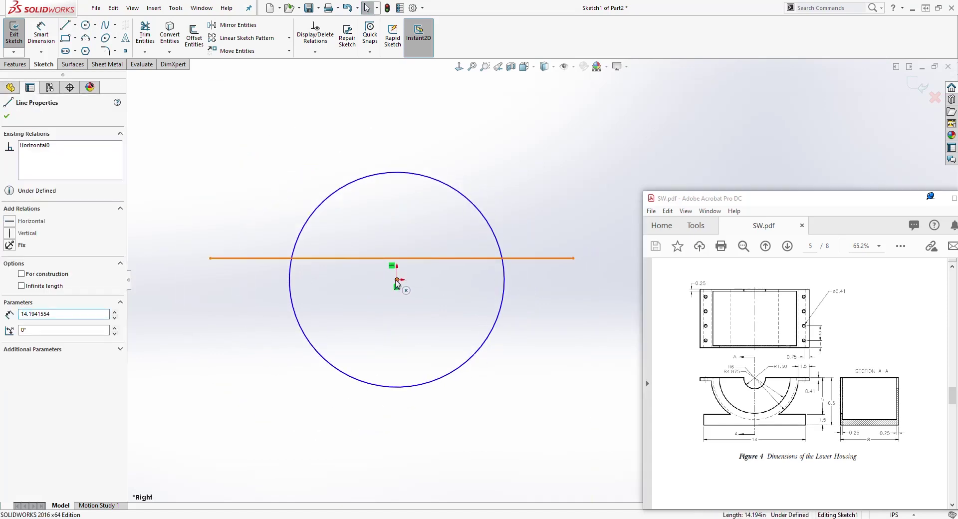
pyautogui.keyDown('ctrl'); pyautogui.click(397, 285); pyautogui.keyUp('ctrl')
pyautogui.click(10, 278)
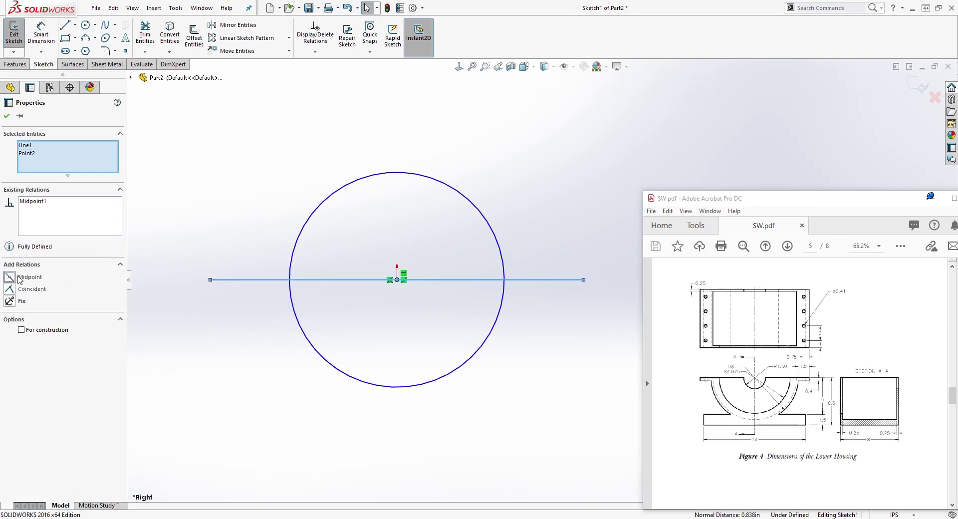
pyautogui.click(522, 287)
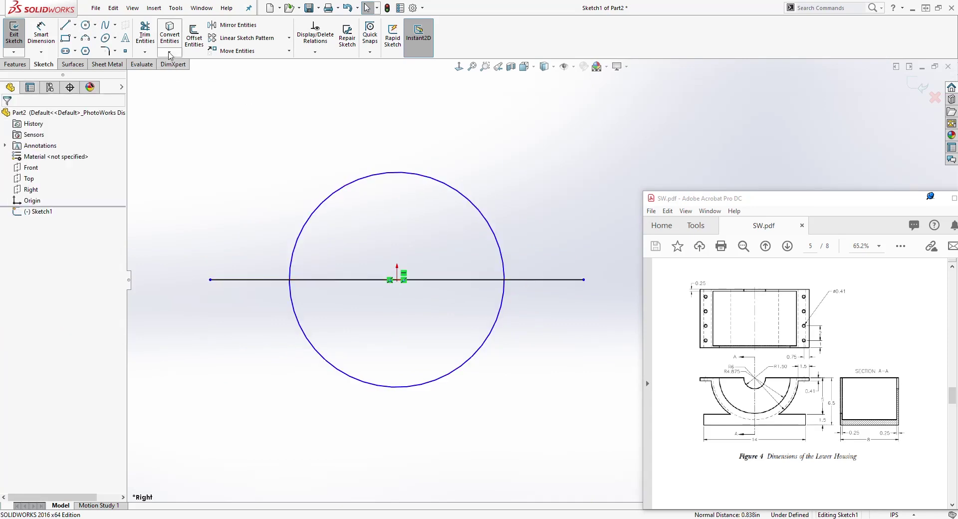
# - Trim away the half of the circle above the horizontal line
pyautogui.click(145, 38)
pyautogui.click(397, 173)
pyautogui.press('Escape')
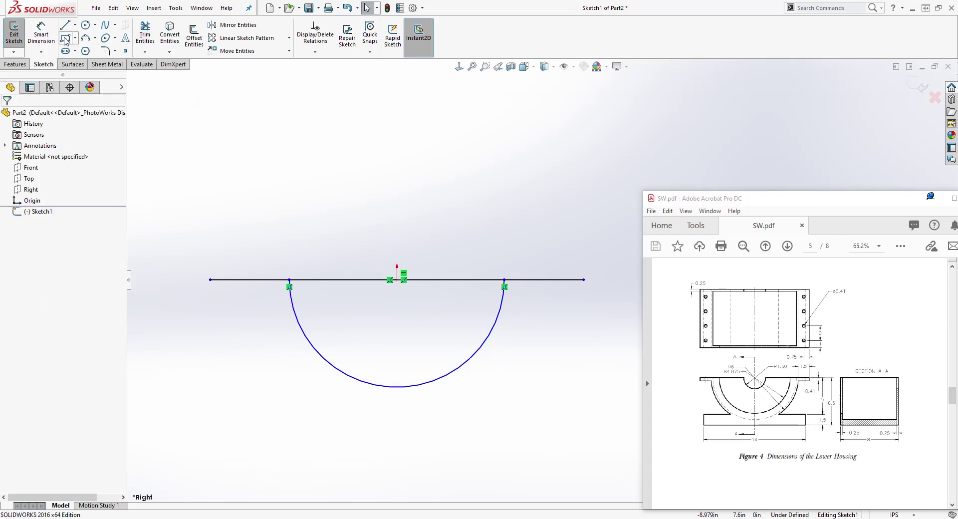
# - Sketch a corner rectangle about 12.7 by 2.2 in across the lower part of the arc
pyautogui.click(65, 38)
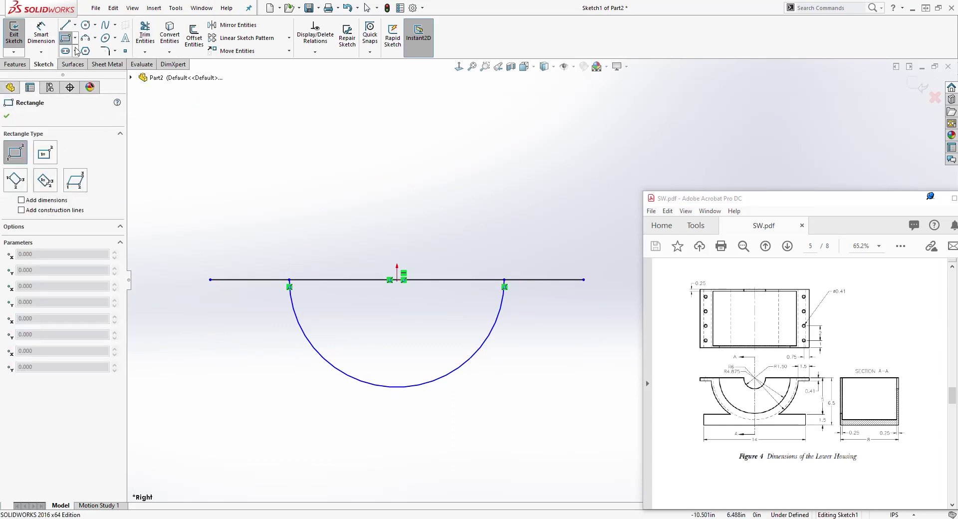
pyautogui.click(234, 344)
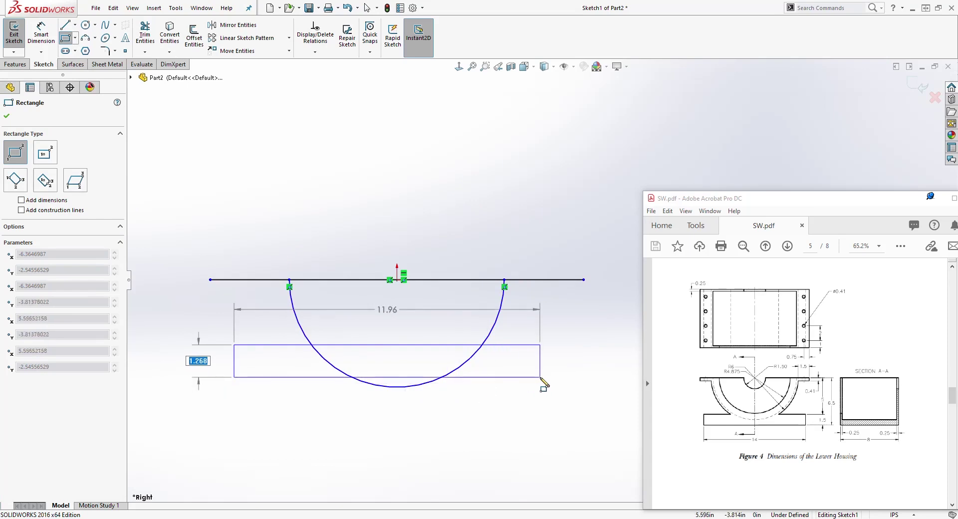
pyautogui.click(561, 401)
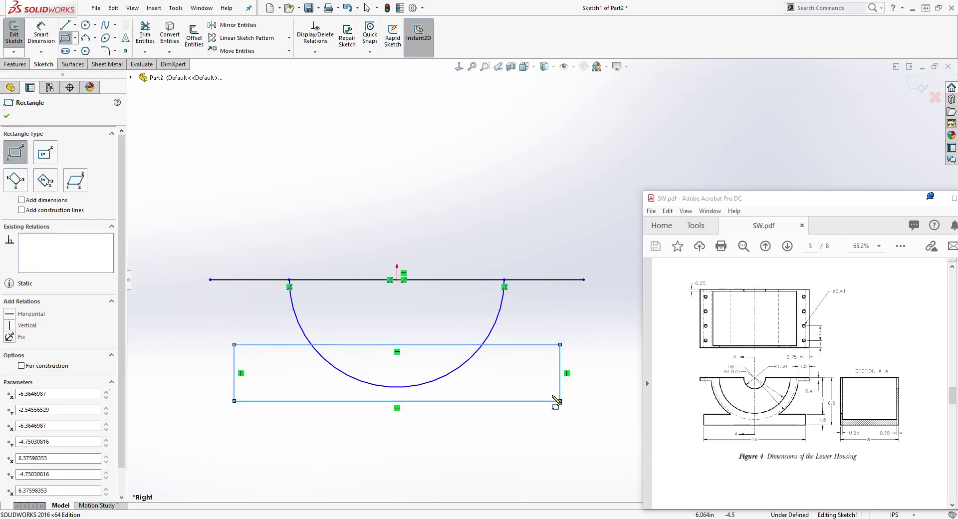
pyautogui.press('Escape')
pyautogui.scroll(-1, 576, 369)
pyautogui.scroll(1, 576, 367)
pyautogui.scroll(-1, 533, 314)
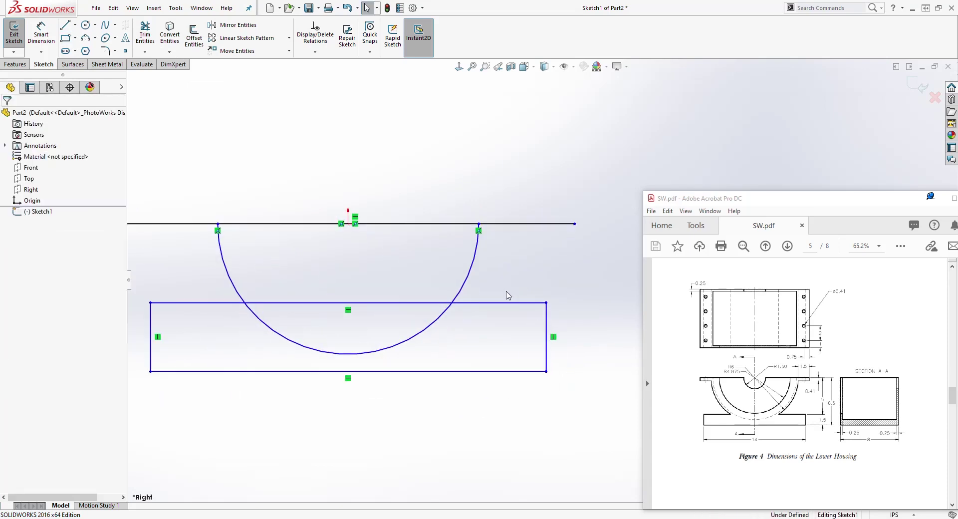
pyautogui.scroll(1, 370, 378)
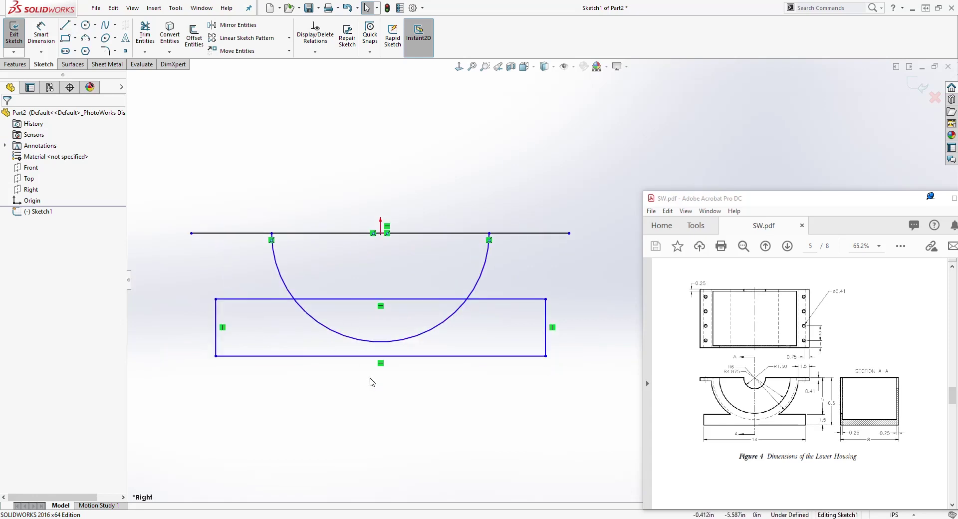
# - Dimension the horizontal top line's length at 15 in
pyautogui.moveTo(303, 445); pyautogui.dragTo(294, 400, button='right')
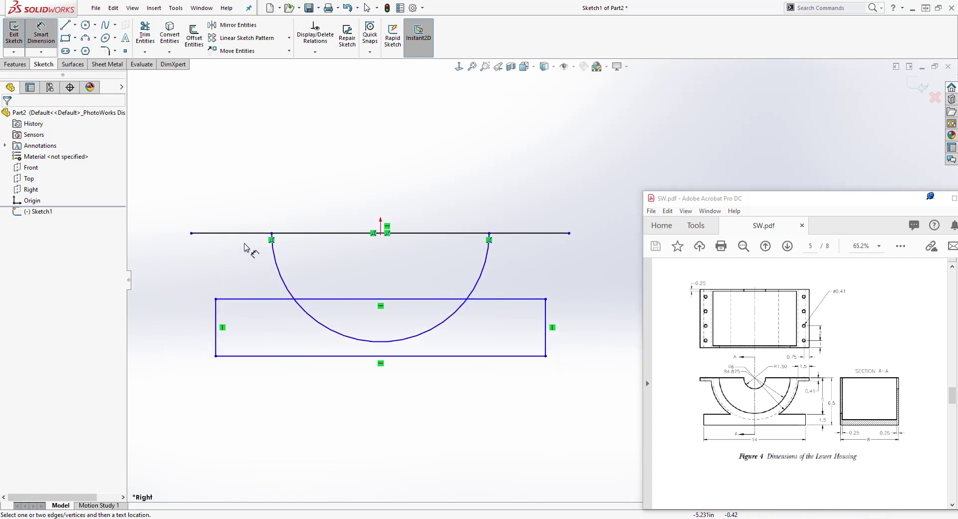
pyautogui.click(342, 234)
pyautogui.click(352, 179)
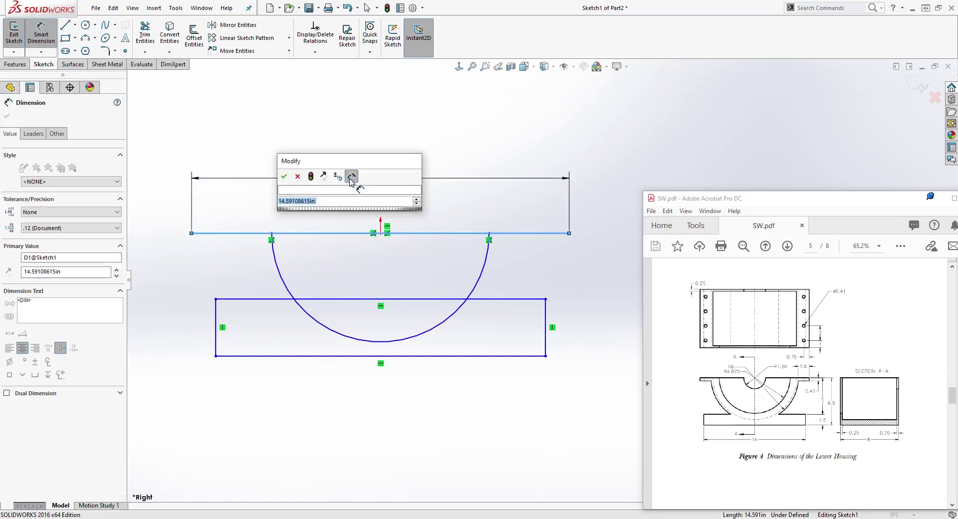
pyautogui.write('15')
pyautogui.press('Return')
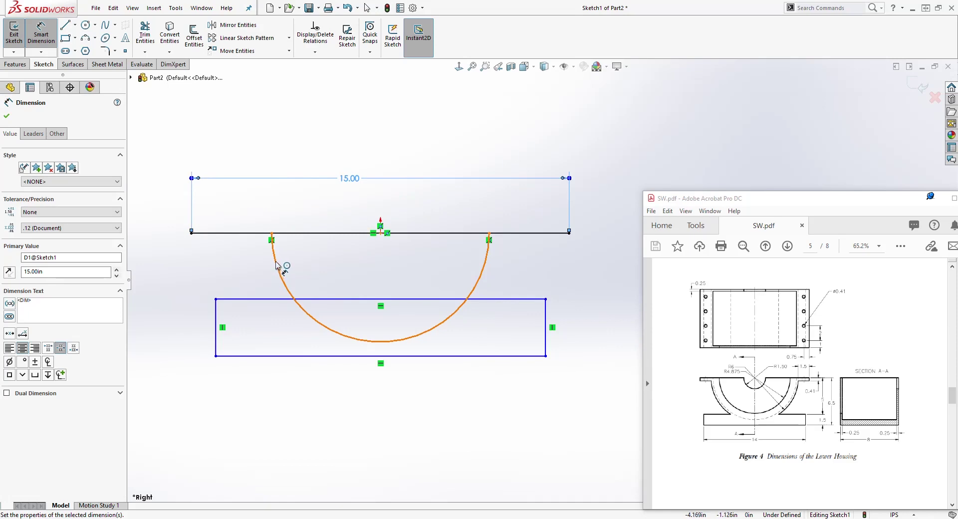
# - Dimension the arc's radius at 6 in
pyautogui.click(276, 265)
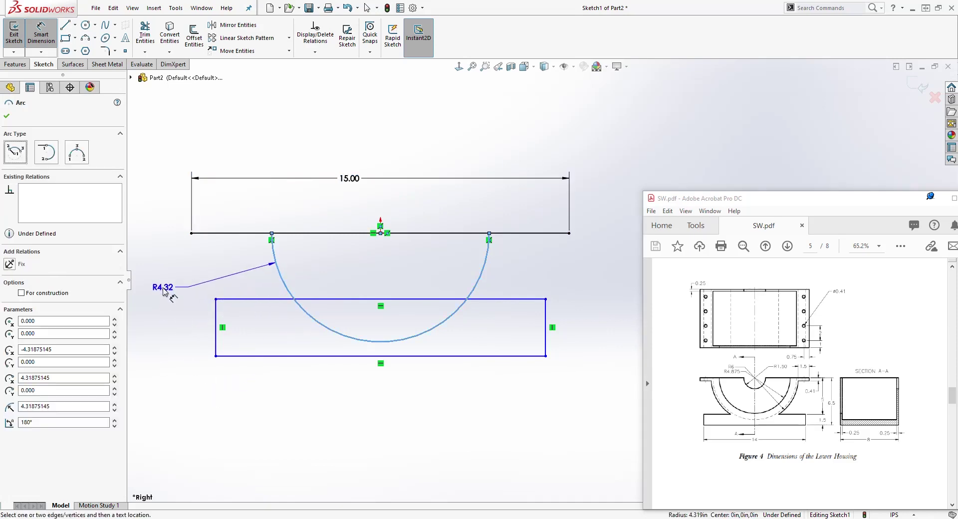
pyautogui.click(460, 129)
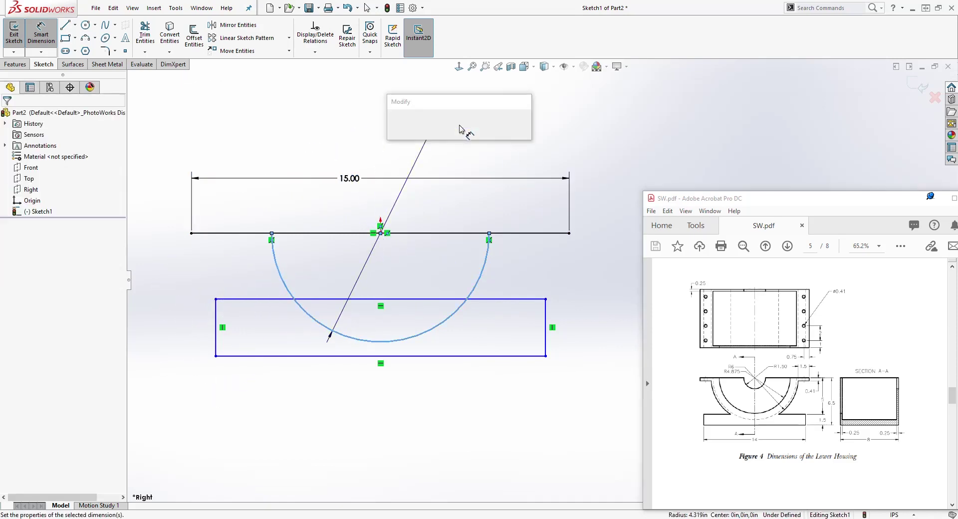
pyautogui.write('6')
pyautogui.press('Return')
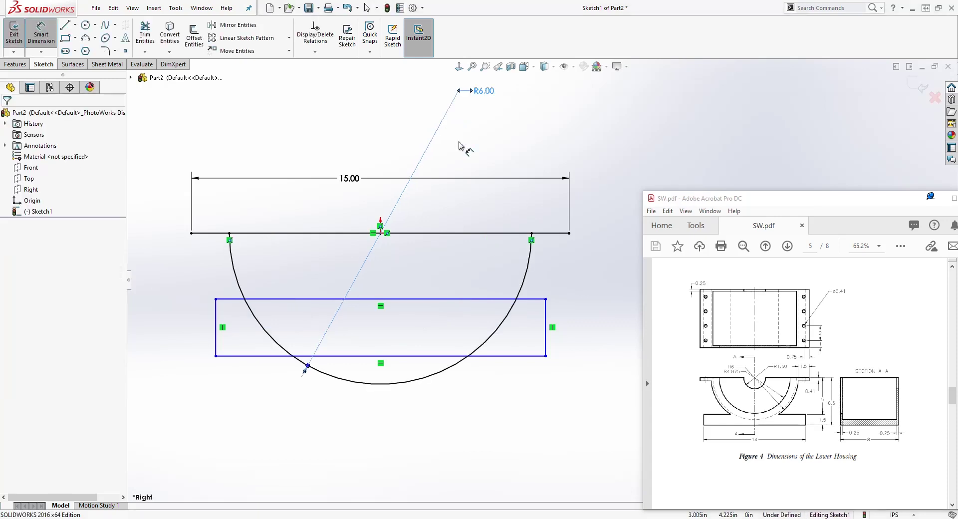
pyautogui.press('Escape')
# - Move the rectangle's bottom and top edges downward so the bottom edge lies below the arc
pyautogui.moveTo(402, 357); pyautogui.dragTo(401, 407)
pyautogui.moveTo(395, 300); pyautogui.dragTo(398, 349)
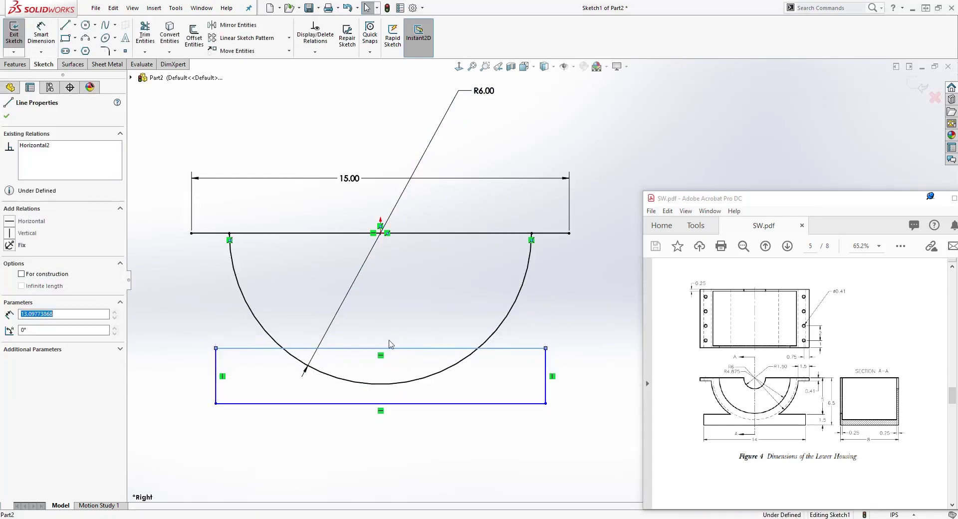
pyautogui.click(356, 337)
# - Dimension the distance from the top line to the rectangle's bottom edge at 6.5 in
pyautogui.moveTo(299, 441); pyautogui.dragTo(296, 390, button='right')
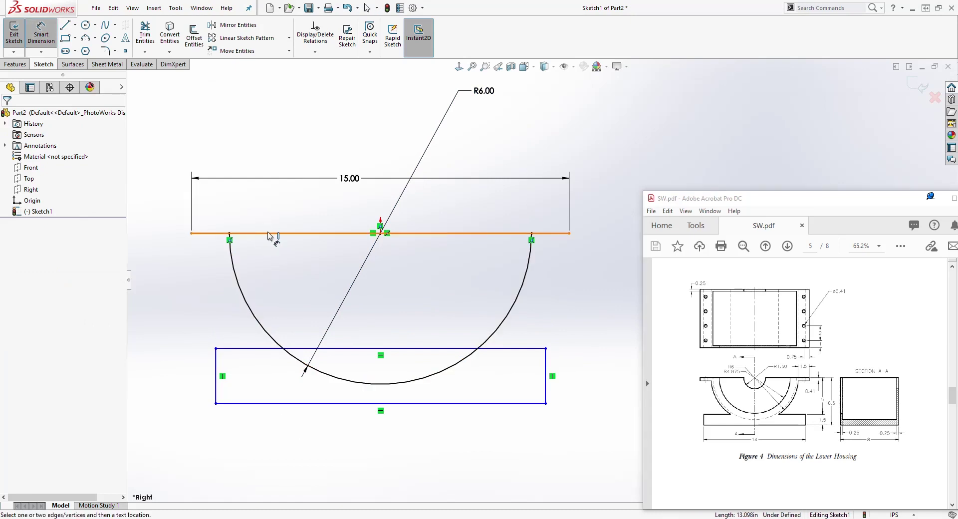
pyautogui.click(270, 234)
pyautogui.click(249, 403)
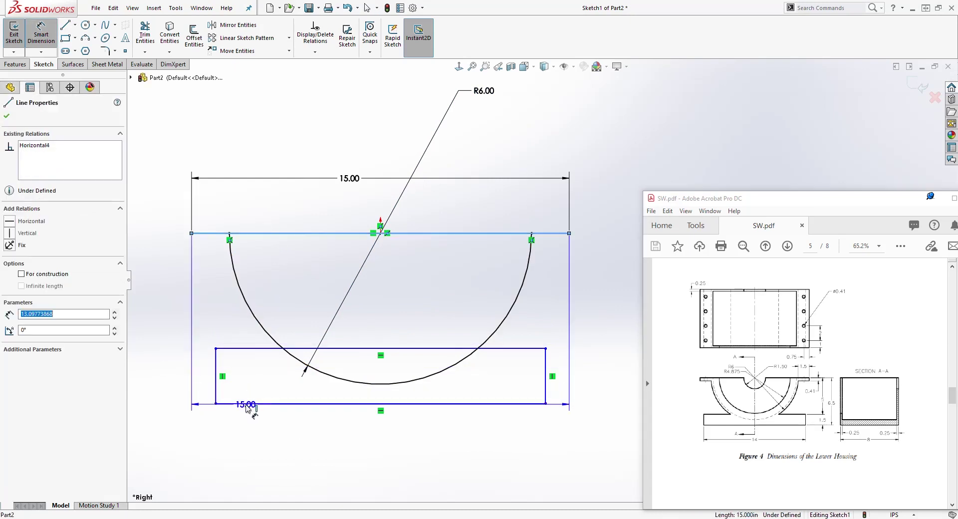
pyautogui.click(161, 343)
pyautogui.write('6.5')
pyautogui.press('Return')
# - Dimension the rectangle's height at 1.5 in
pyautogui.click(215, 369)
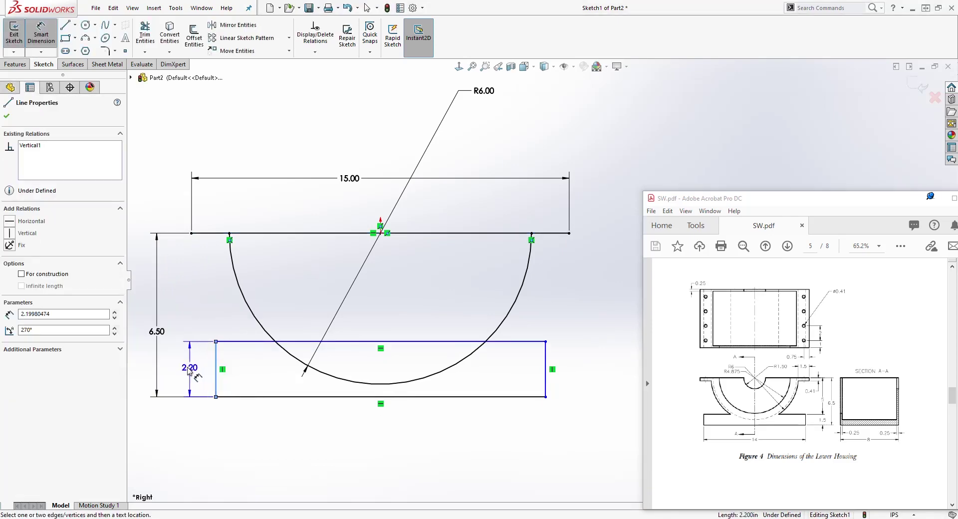
pyautogui.click(182, 368)
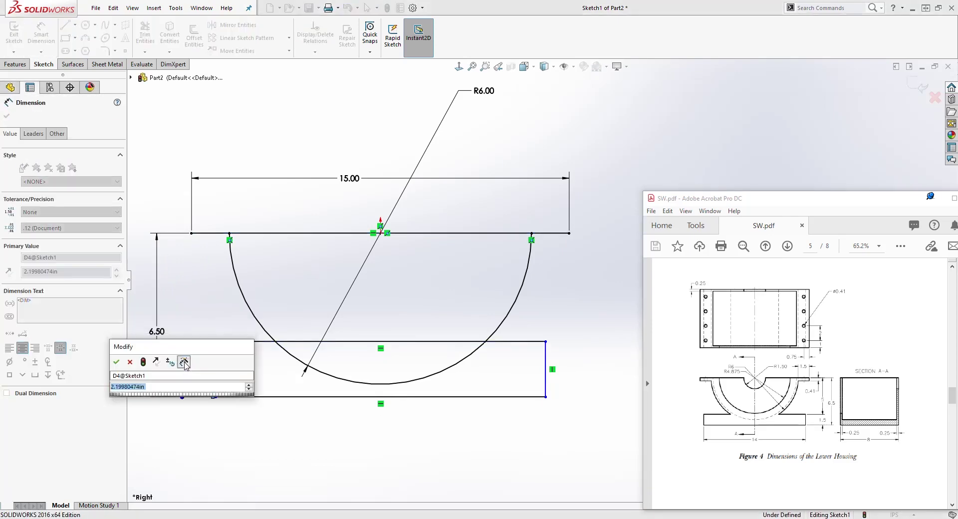
pyautogui.write('1.5')
pyautogui.press('Return')
pyautogui.scroll(-2, 385, 404)
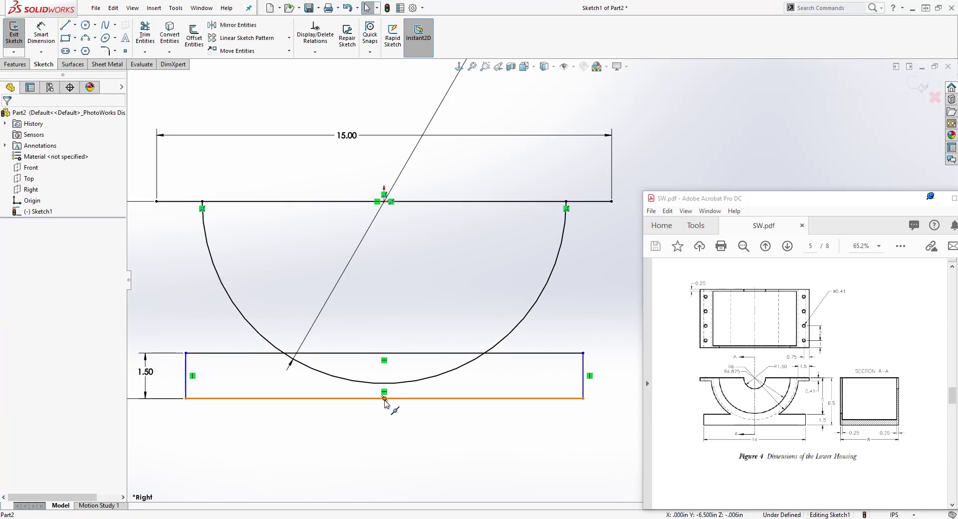
# - Add a Vertical relation between the midpoint of the rectangle's bottom edge and the origin
pyautogui.click(384, 399)
pyautogui.click(381, 201)
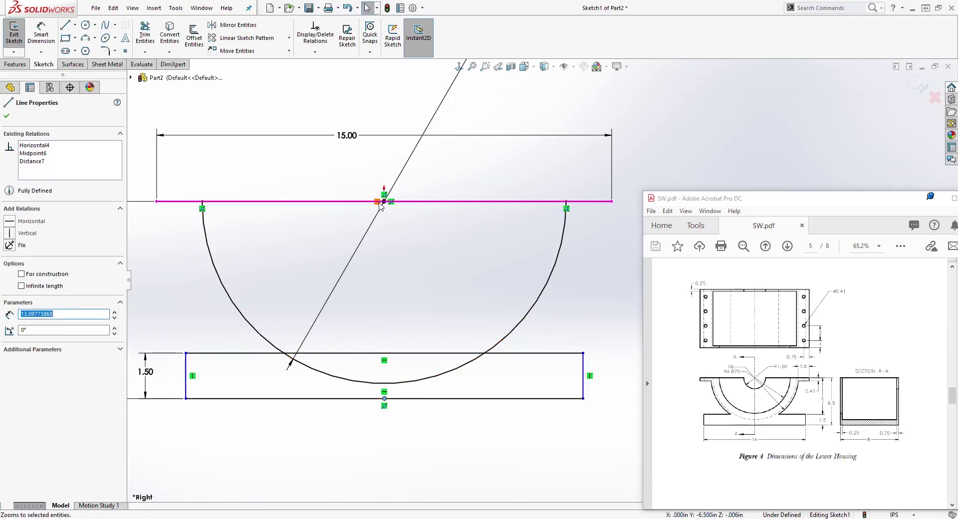
pyautogui.click(385, 202)
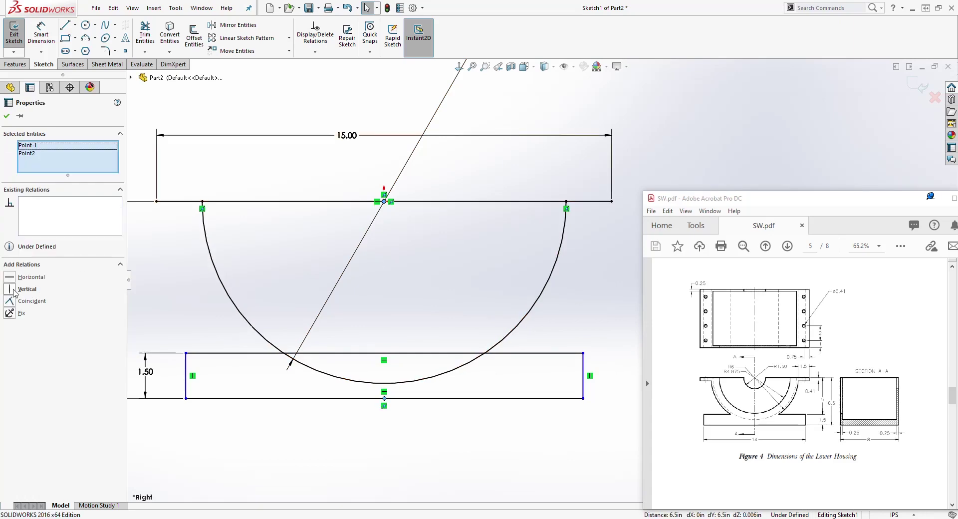
pyautogui.click(20, 289)
pyautogui.press('l')
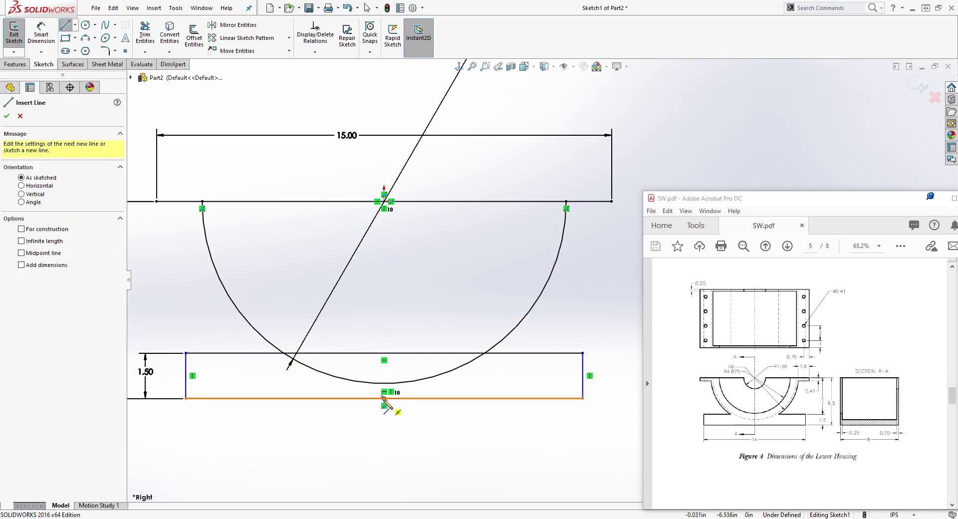
pyautogui.click(384, 399)
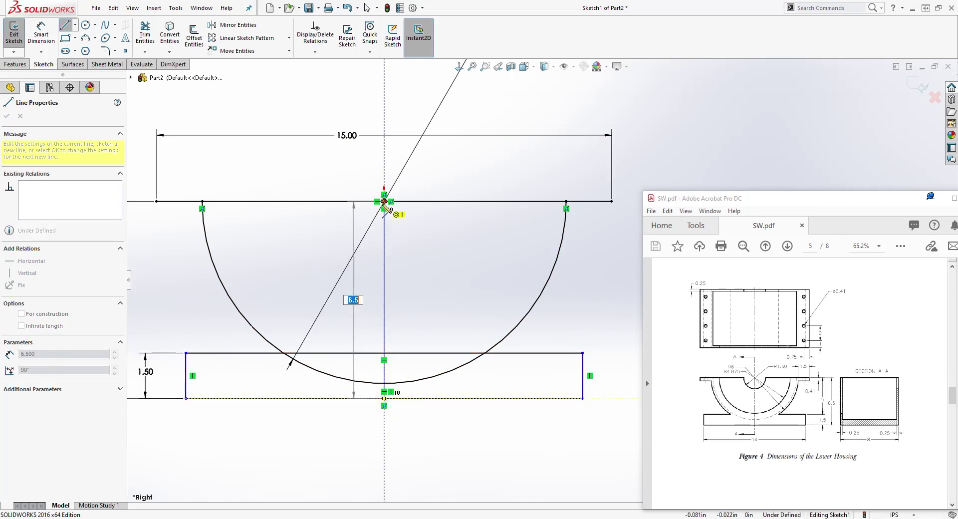
pyautogui.press('Escape')
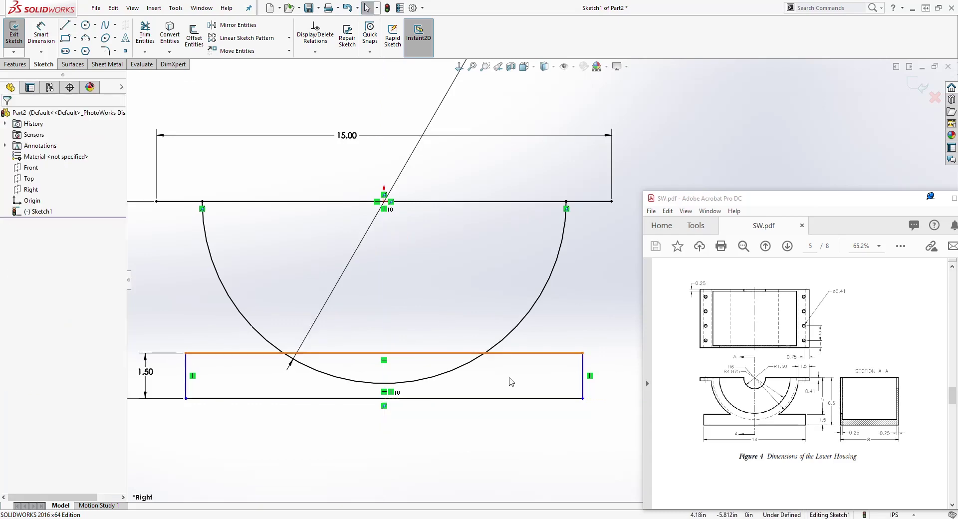
# - Widen the base rectangle slightly and dimension its bottom edge at 14 in
pyautogui.press('f')
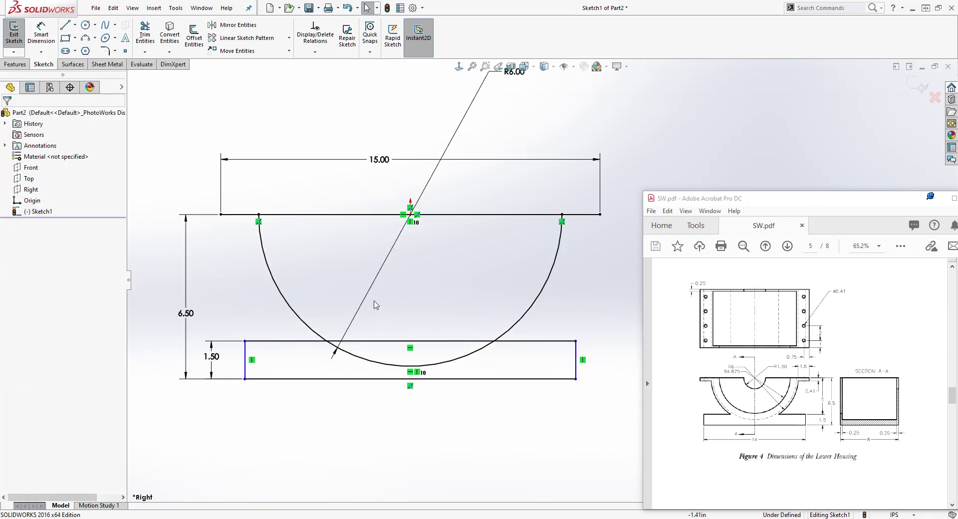
pyautogui.moveTo(576, 379); pyautogui.dragTo(588, 380)
pyautogui.click(486, 442)
pyautogui.moveTo(486, 442); pyautogui.dragTo(484, 388, button='right')
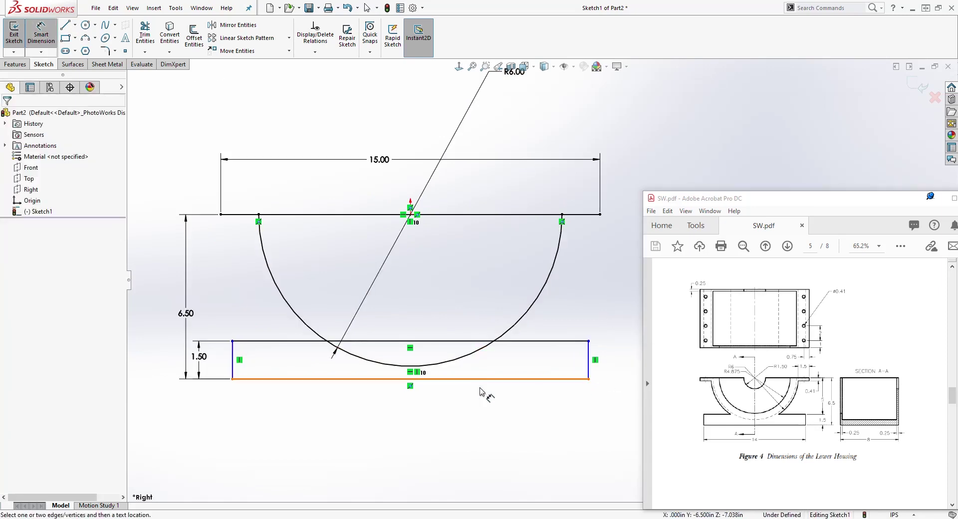
pyautogui.click(486, 379)
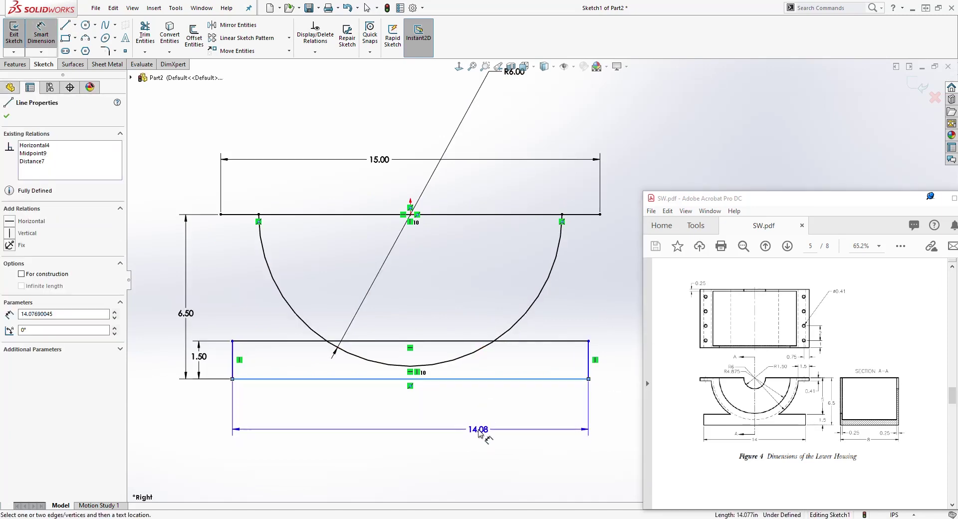
pyautogui.click(484, 431)
pyautogui.write('14')
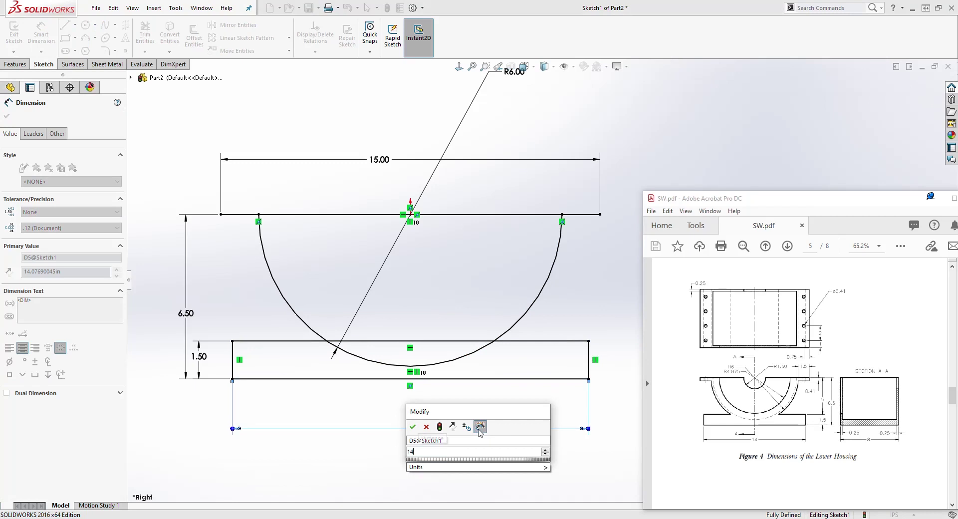
pyautogui.press('Return')
pyautogui.press('Escape')
pyautogui.press('Escape')
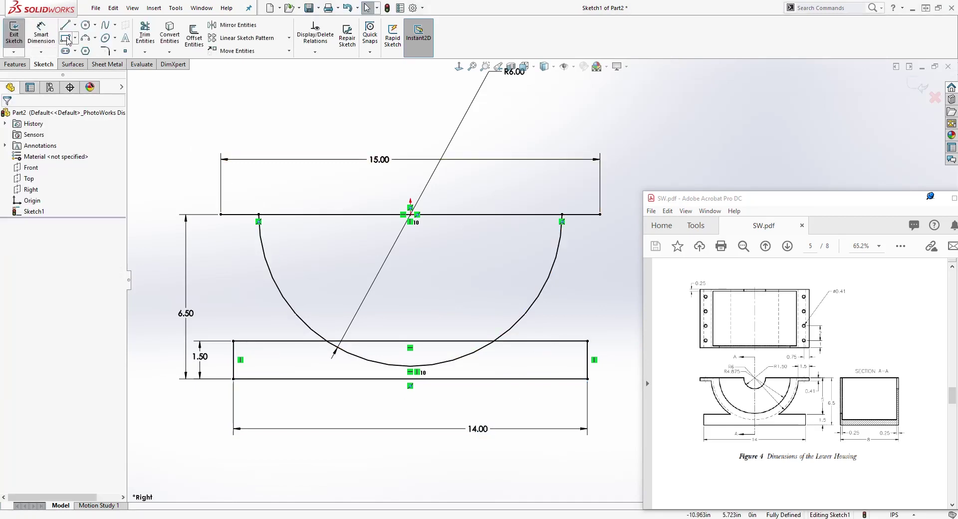
# - Sketch connected lines below the 15 in top line to form a full-width closed strip about 0.75 in deep
pyautogui.click(222, 214)
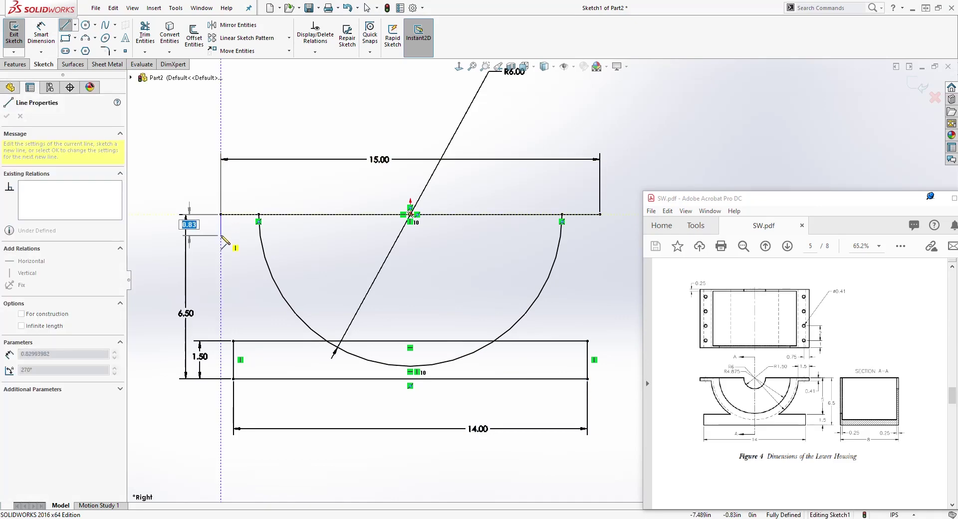
pyautogui.click(221, 233)
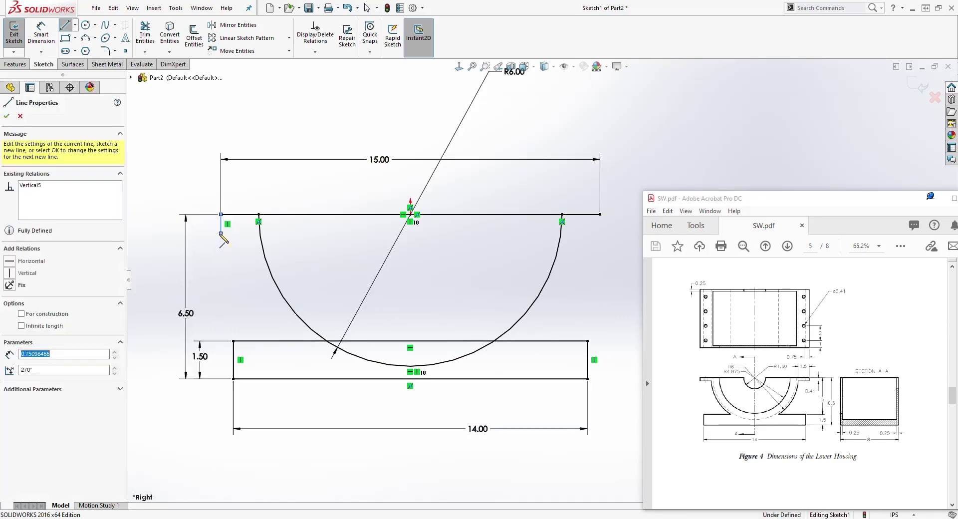
pyautogui.click(600, 233)
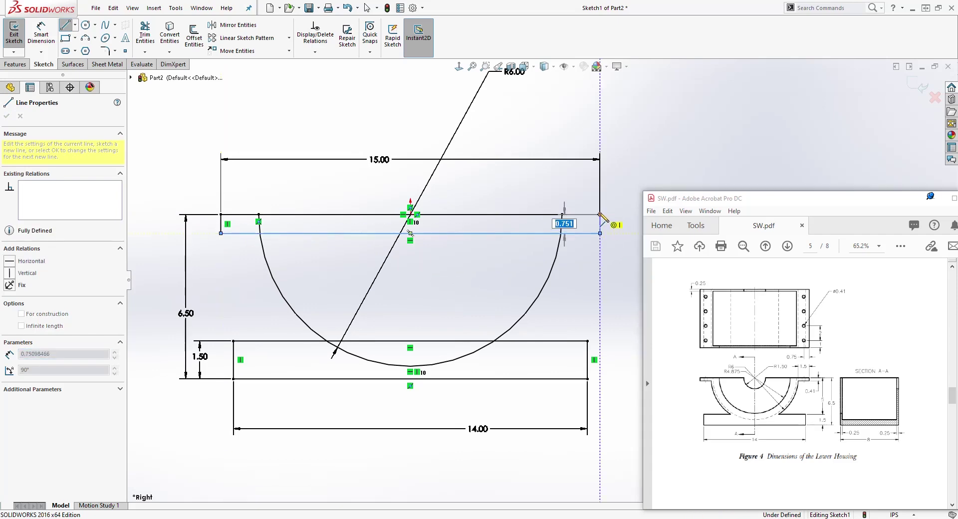
pyautogui.click(600, 214)
pyautogui.press('Escape')
# - Dimension the short vertical end of the top flange strip at 0.41 in
pyautogui.moveTo(257, 260); pyautogui.dragTo(225, 193, button='right')
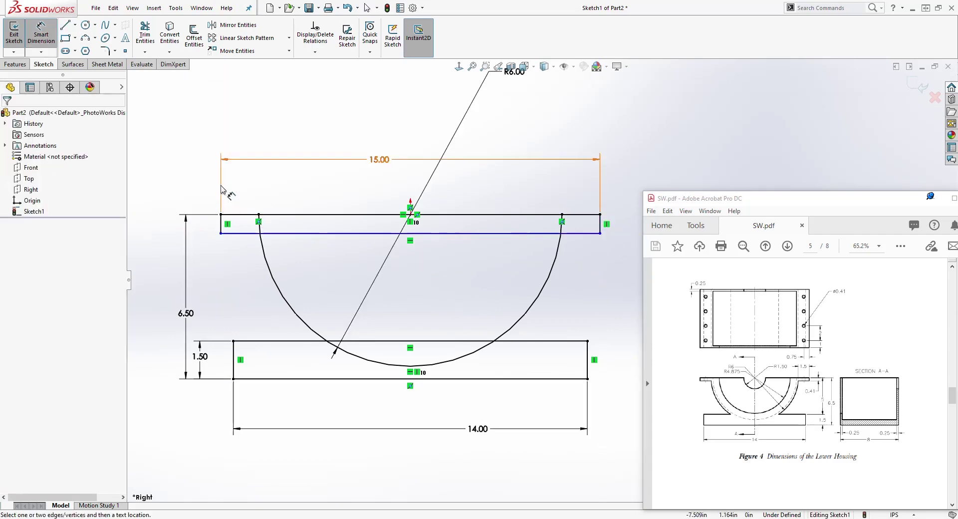
pyautogui.click(221, 225)
pyautogui.scroll(-3, 222, 227)
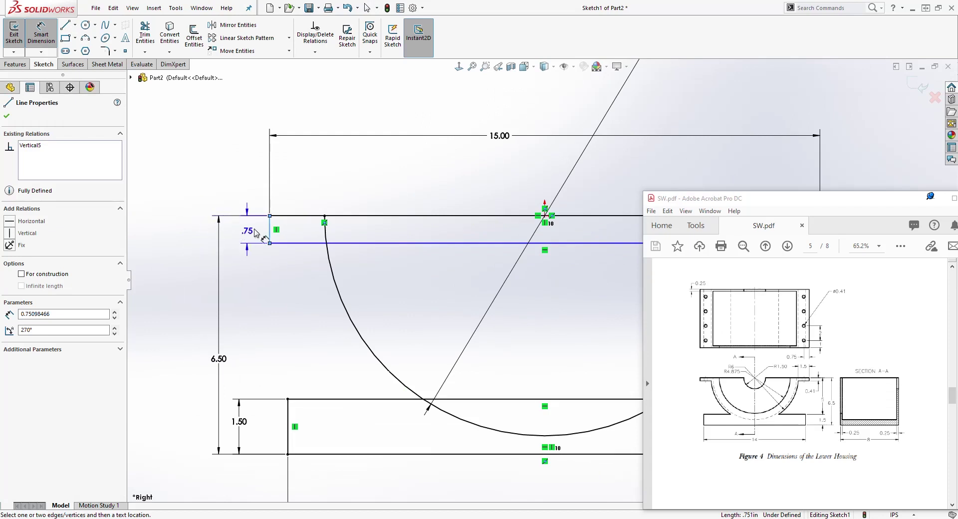
pyautogui.click(245, 231)
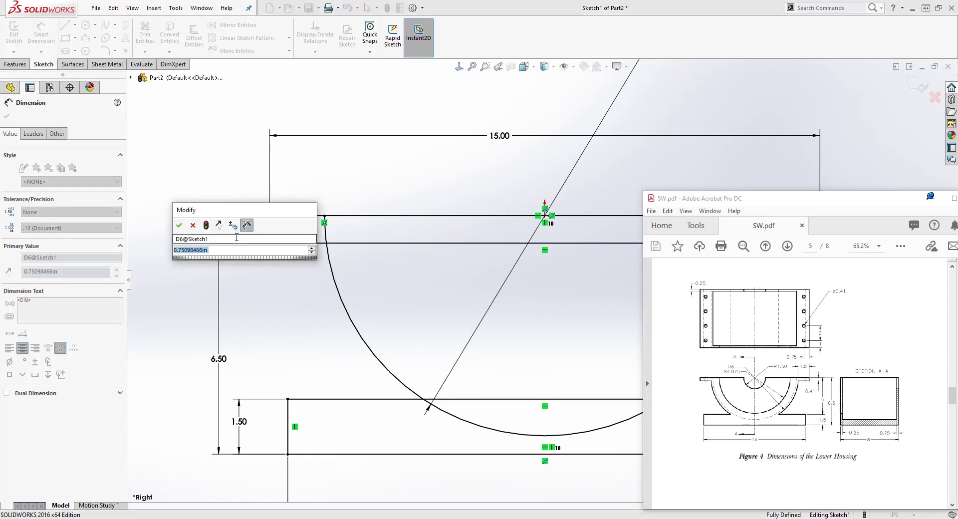
pyautogui.write('.41')
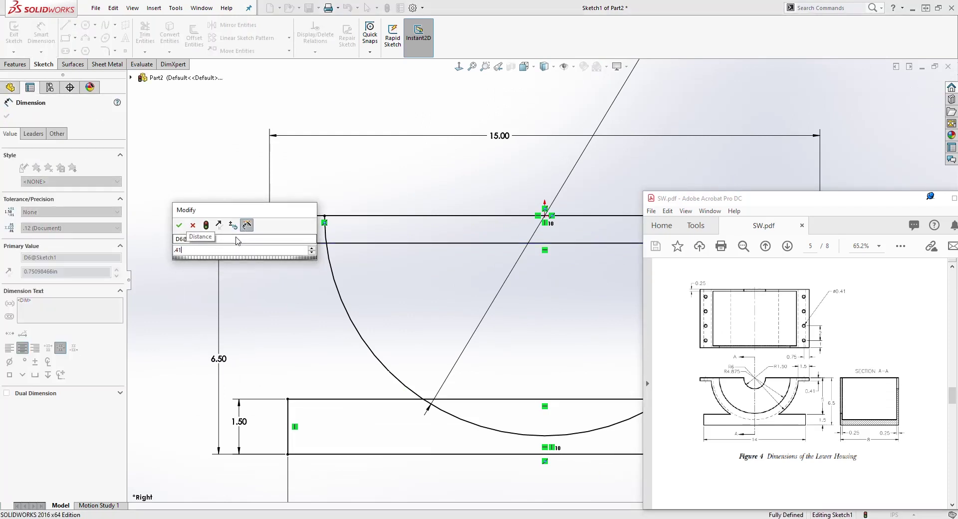
pyautogui.press('Return')
pyautogui.press('Escape')
# - Trim the flange's lower line between the arc's two sides and the arc segments inside the flange at both ends
pyautogui.press('f')
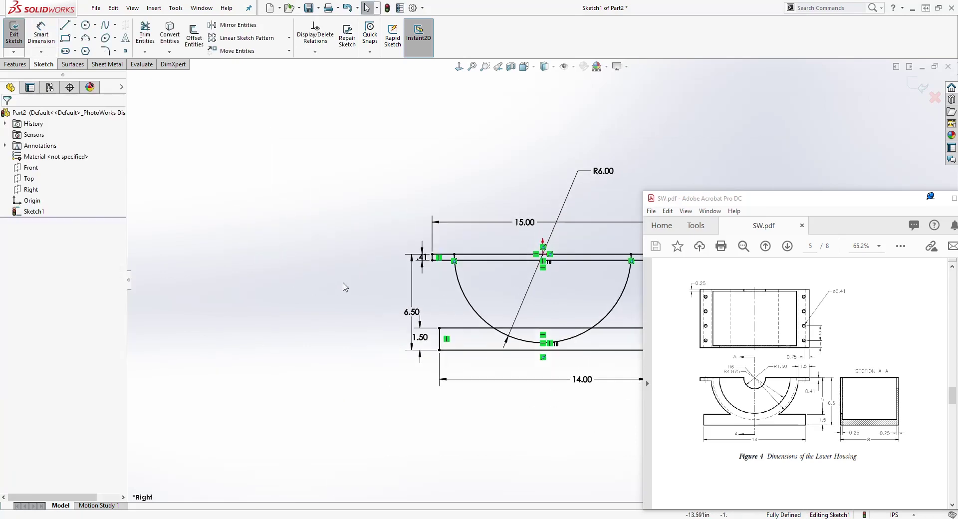
pyautogui.moveTo(499, 416)
pyautogui.keyDown('ctrl'); pyautogui.mouseDown(button='middle')
pyautogui.moveTo(394, 383)
pyautogui.moveTo(291, 398)
pyautogui.mouseUp(button='middle'); pyautogui.keyUp('ctrl')
pyautogui.scroll(-1, 277, 293)
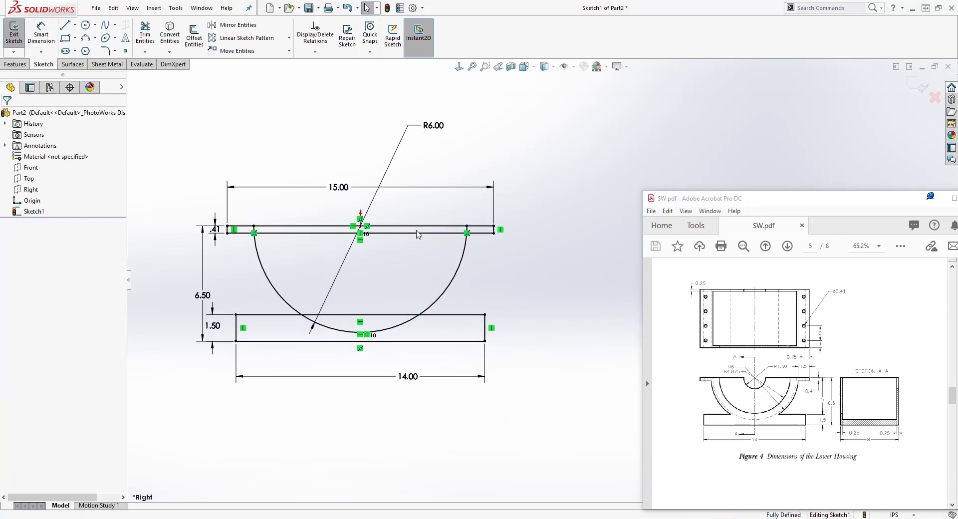
pyautogui.scroll(-1, 407, 225)
pyautogui.click(146, 37)
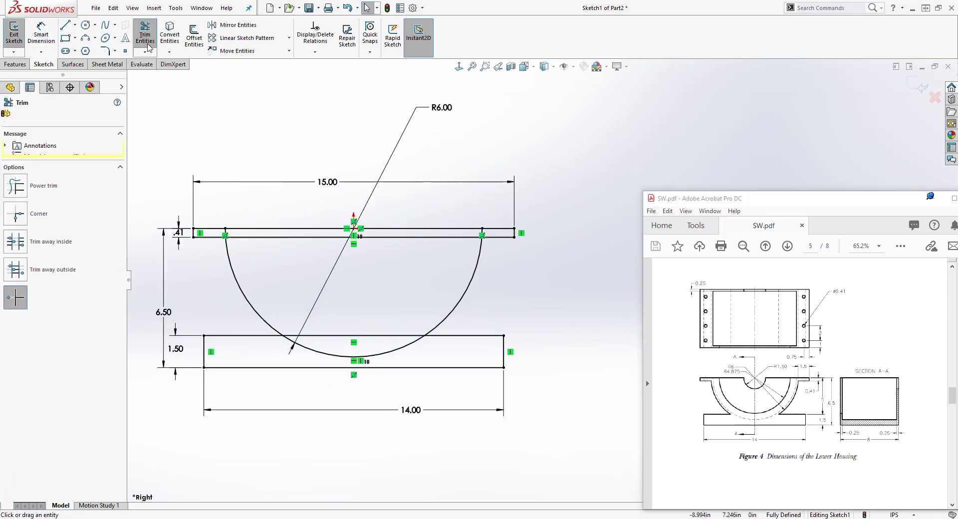
pyautogui.click(268, 238)
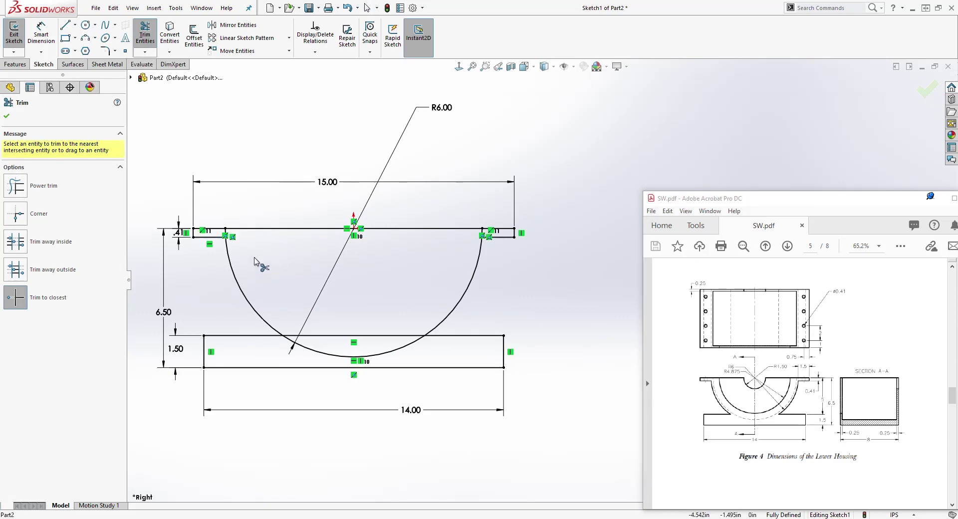
pyautogui.scroll(5, 507, 286)
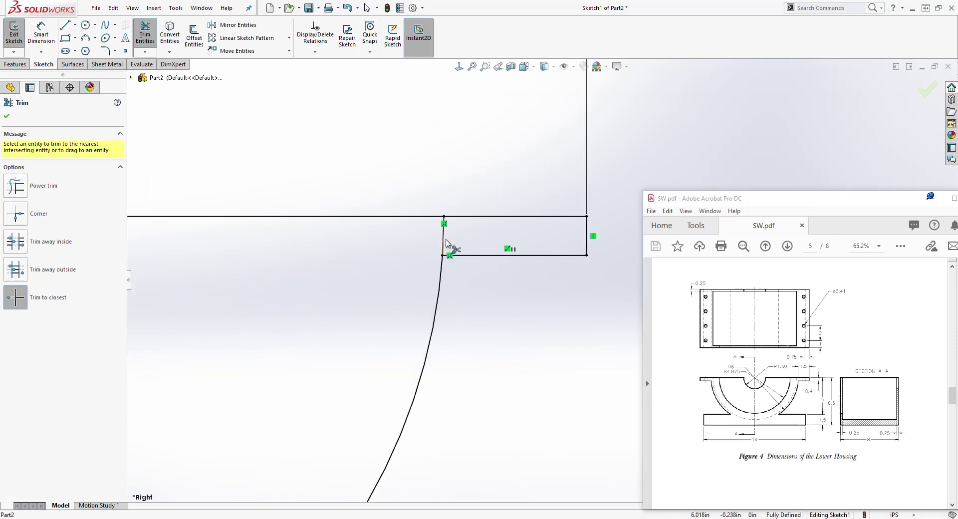
pyautogui.scroll(-6, 463, 330)
pyautogui.scroll(6, 335, 258)
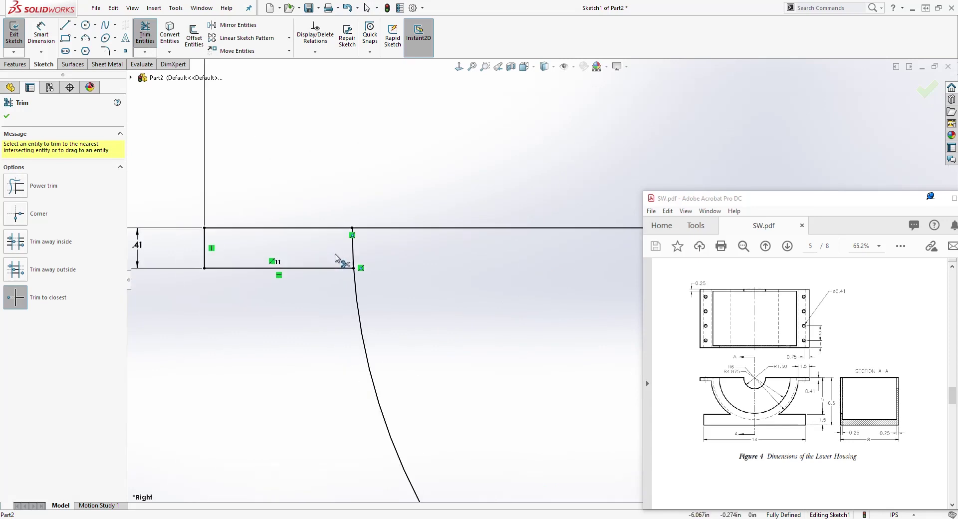
pyautogui.scroll(-6, 391, 299)
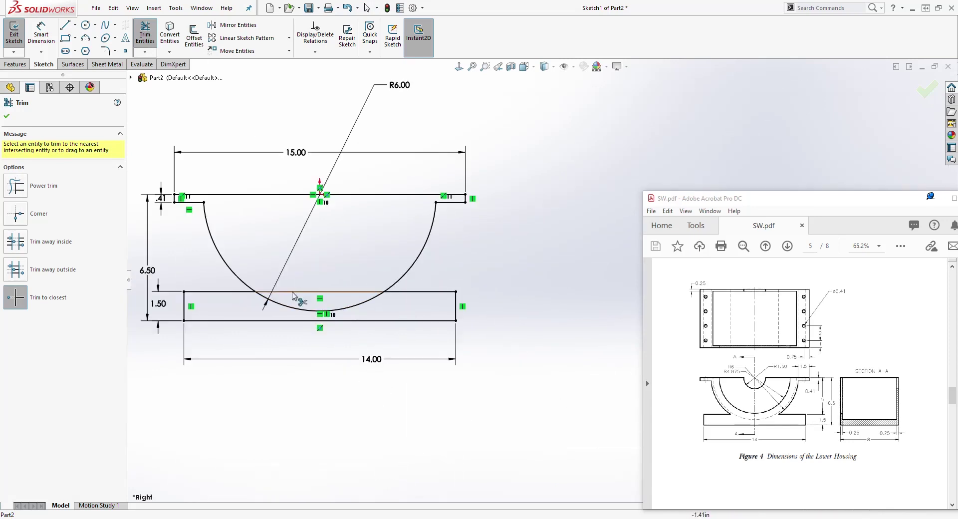
# - Trim the arc portion inside the base rectangle and the rectangle's top edge between the arc's sides
pyautogui.click(288, 309)
pyautogui.click(348, 292)
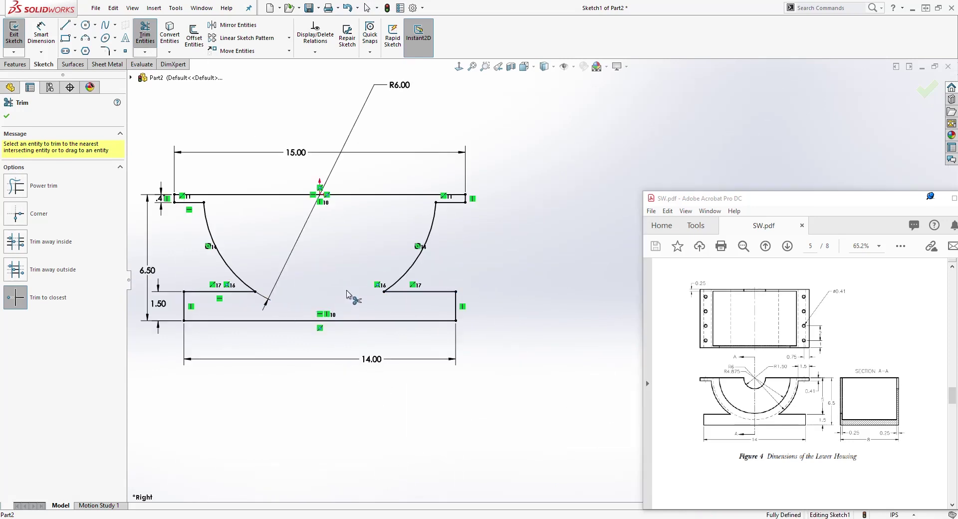
pyautogui.press('Escape')
# - Extrude the closed profile as a boss with the Mid Plane end condition and a depth of 8 in
pyautogui.scroll(1, 250, 205)
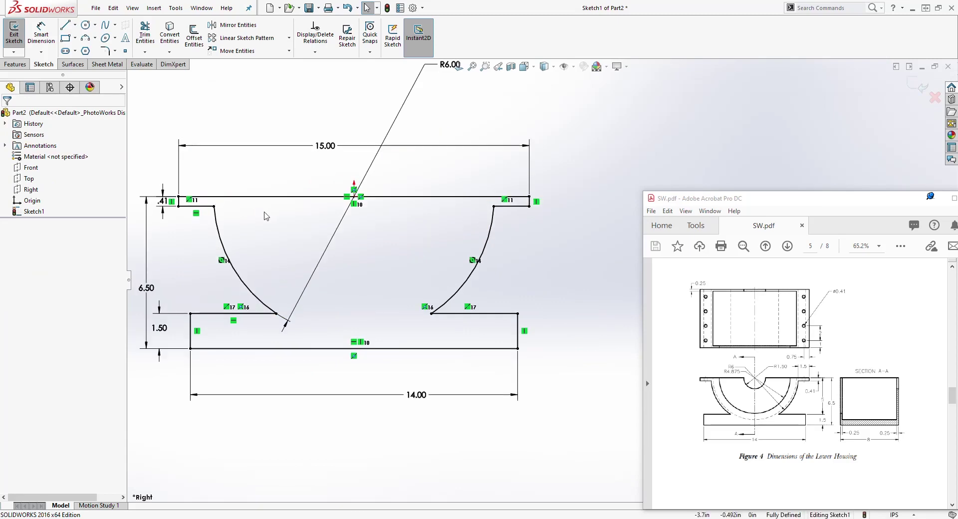
pyautogui.click(22, 65)
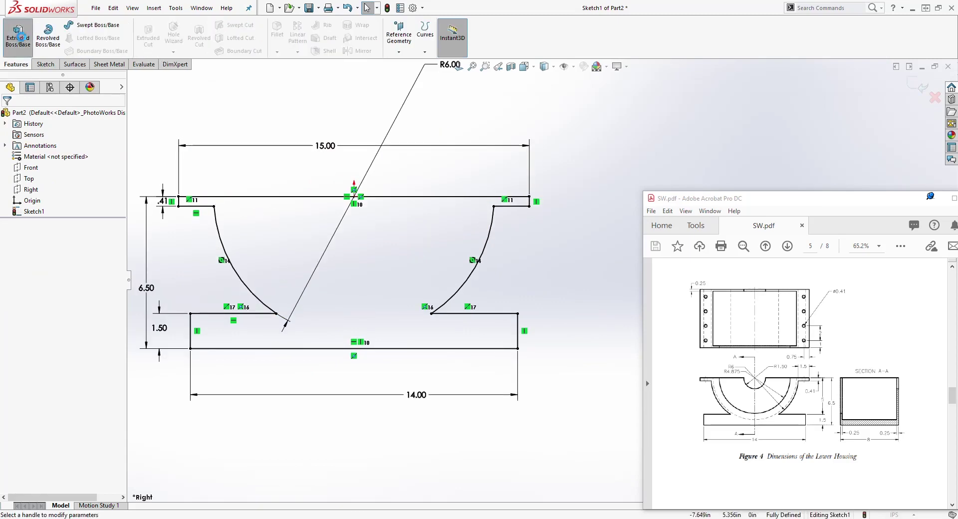
pyautogui.click(20, 36)
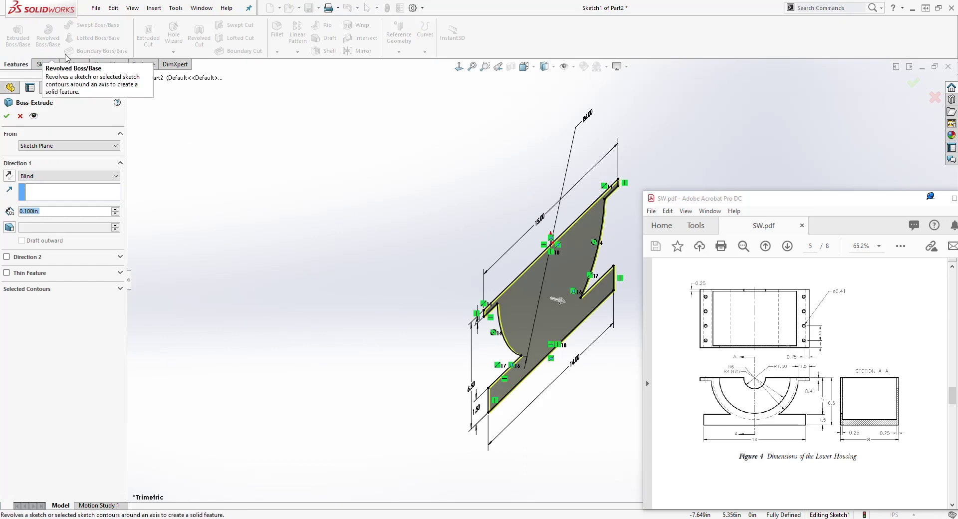
pyautogui.click(100, 176)
pyautogui.click(50, 183)
pyautogui.keyDown('ctrl'); pyautogui.moveTo(366, 302); pyautogui.dragTo(194, 271, button='middle'); pyautogui.keyUp('ctrl')
pyautogui.click(54, 211)
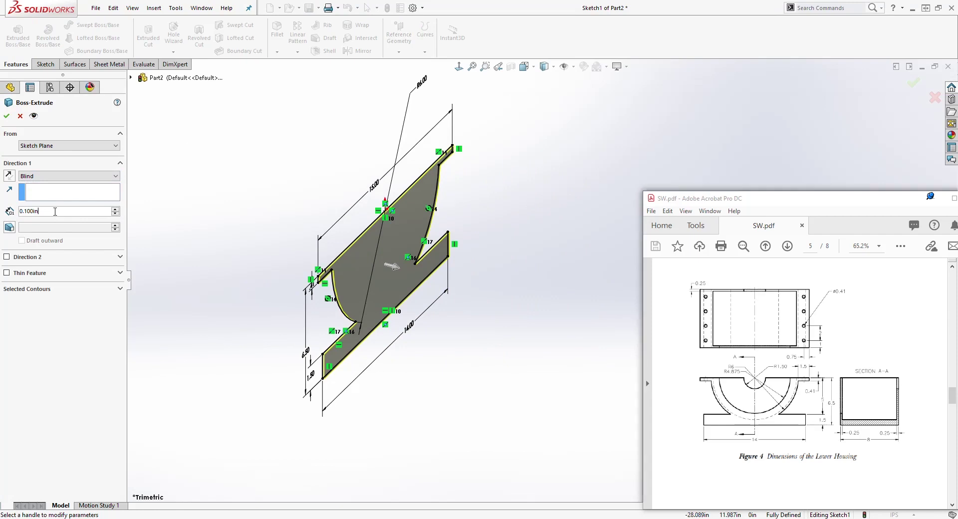
pyautogui.write('8')
pyautogui.press('Return')
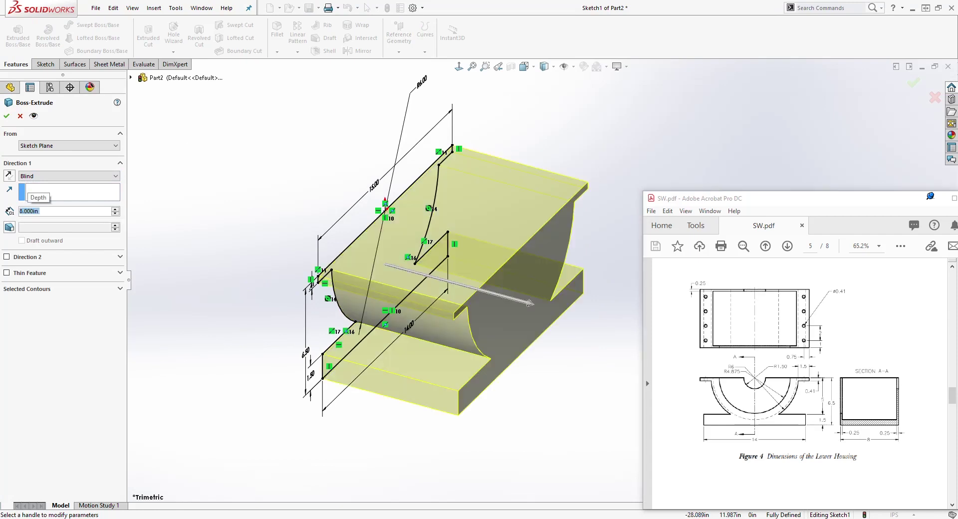
pyautogui.click(75, 177)
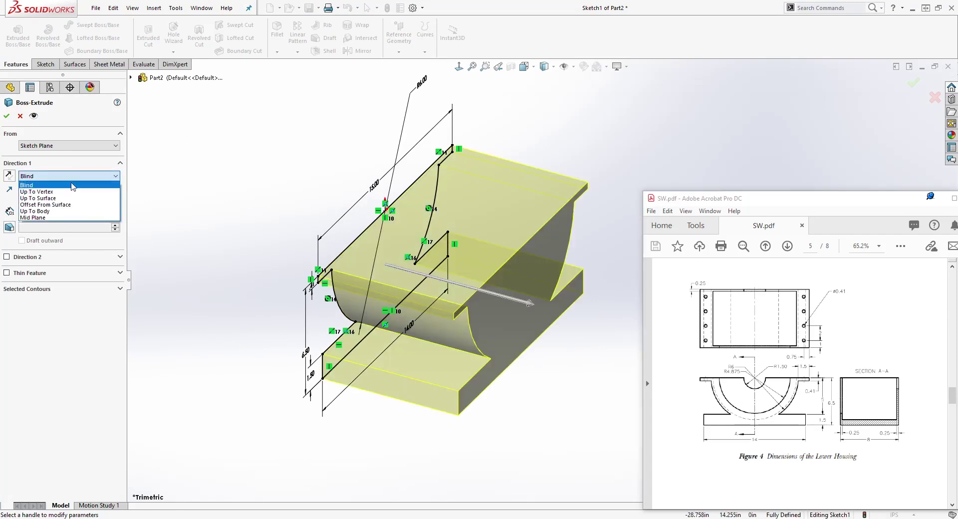
pyautogui.click(50, 221)
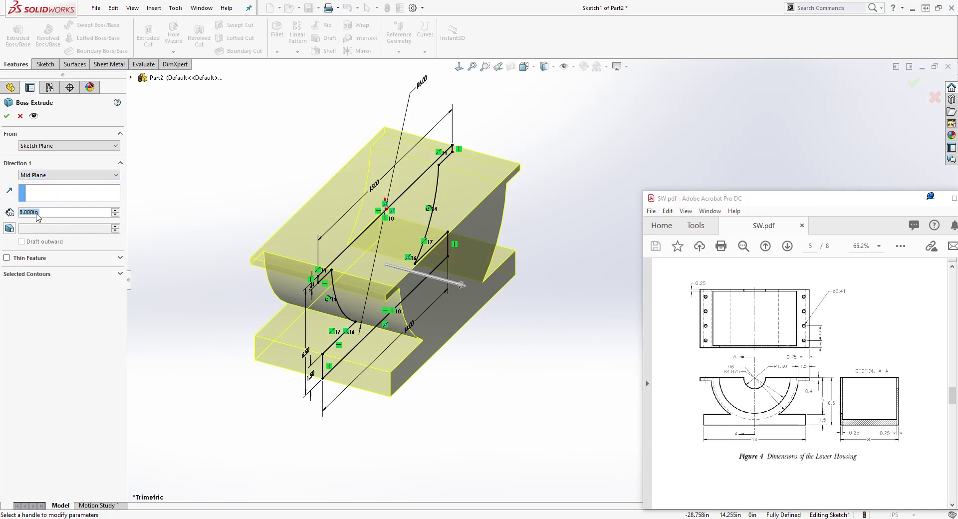
pyautogui.click(6, 118)
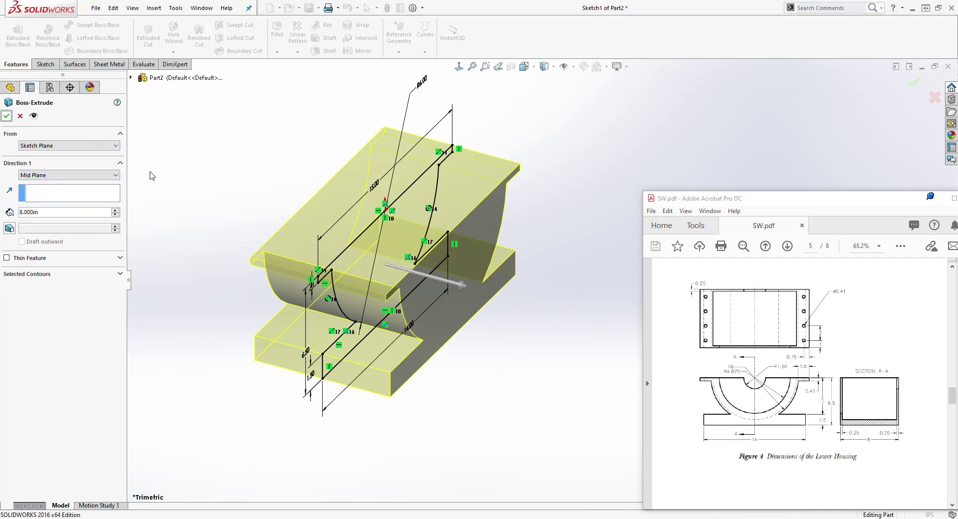
# - Autosize the Right plane to match the extruded body and select the plane
pyautogui.click(242, 231)
pyautogui.moveTo(268, 248); pyautogui.dragTo(262, 249, button='middle')
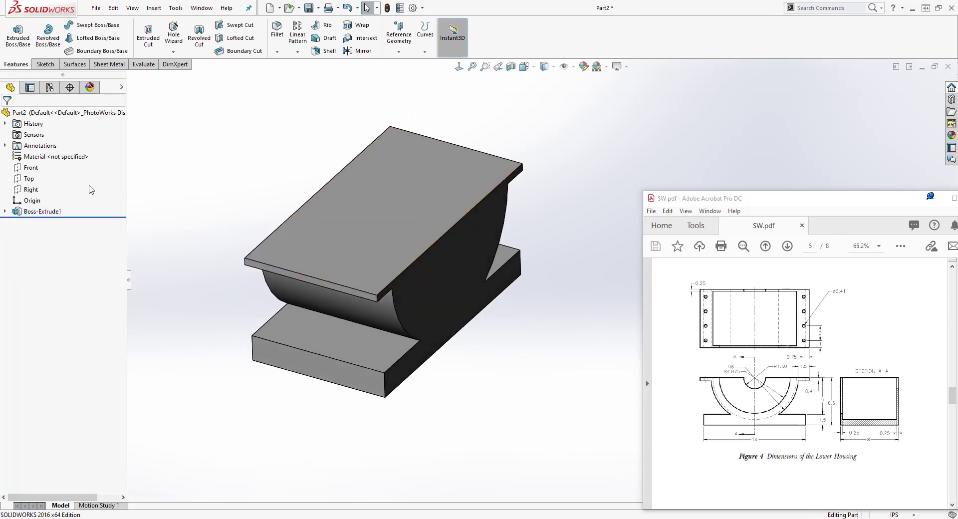
pyautogui.click(30, 190)
pyautogui.moveTo(275, 212); pyautogui.dragTo(224, 164, button='middle')
pyautogui.rightClick(30, 194)
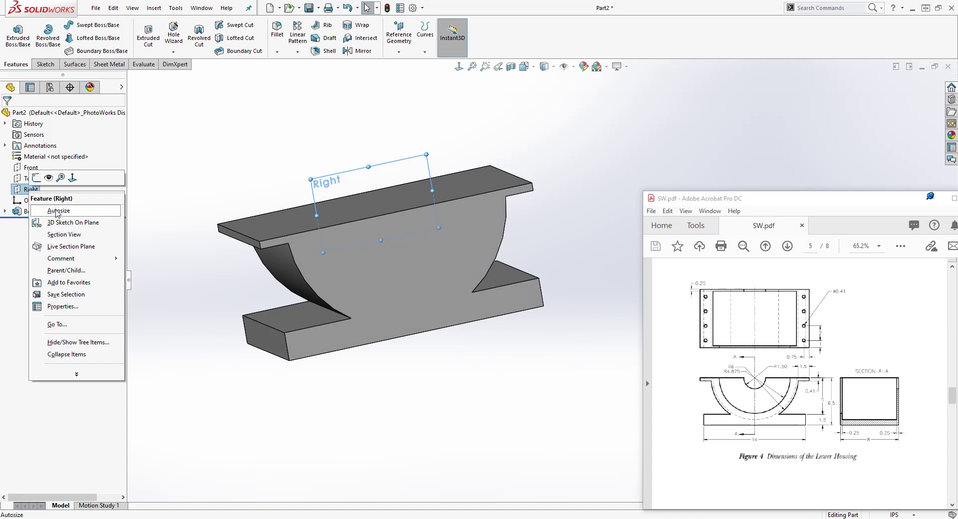
pyautogui.click(56, 211)
pyautogui.click(155, 171)
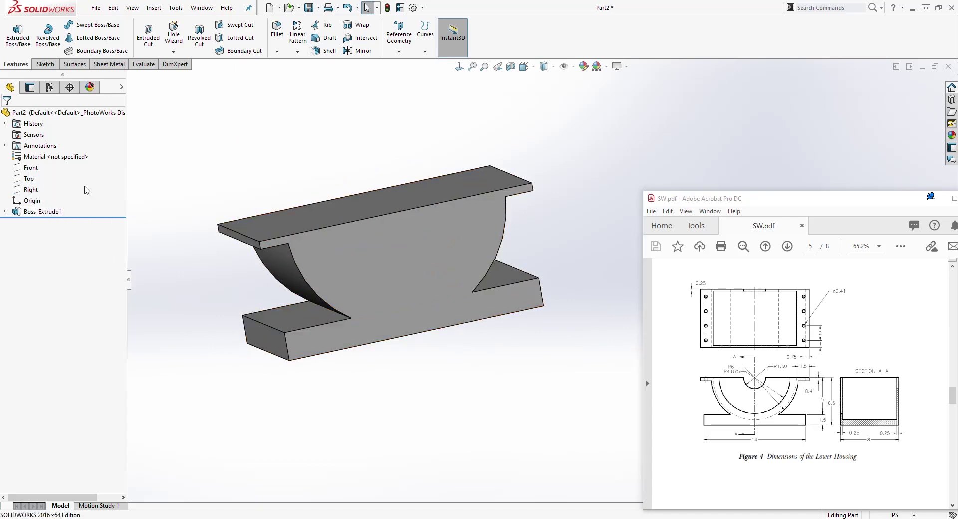
pyautogui.click(50, 190)
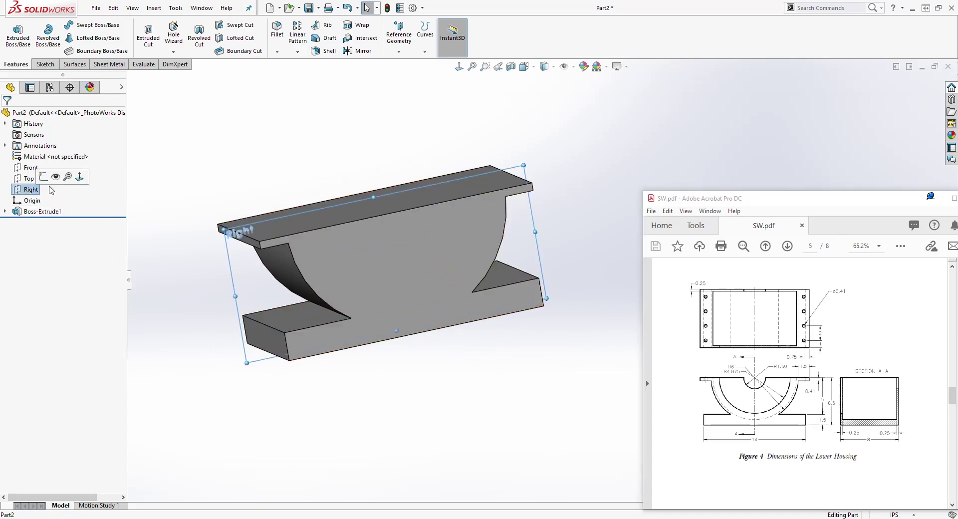
# - Start a sketch on the Right plane and draw a circle of about 5 in radius centred on the origin
pyautogui.click(45, 64)
pyautogui.click(14, 34)
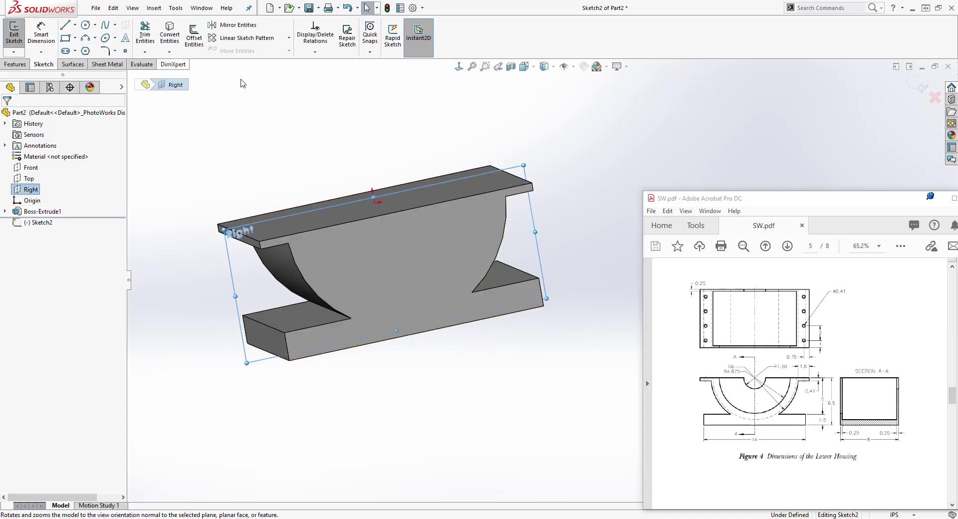
pyautogui.click(459, 68)
pyautogui.scroll(1, 499, 442)
pyautogui.keyDown('ctrl'); pyautogui.moveTo(498, 442); pyautogui.dragTo(408, 447, button='middle'); pyautogui.keyUp('ctrl')
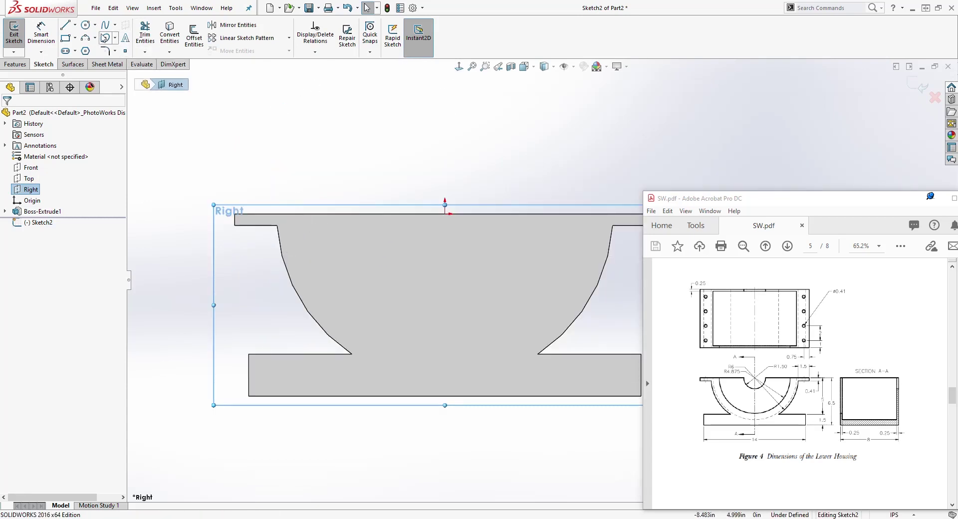
pyautogui.click(86, 25)
pyautogui.click(445, 213)
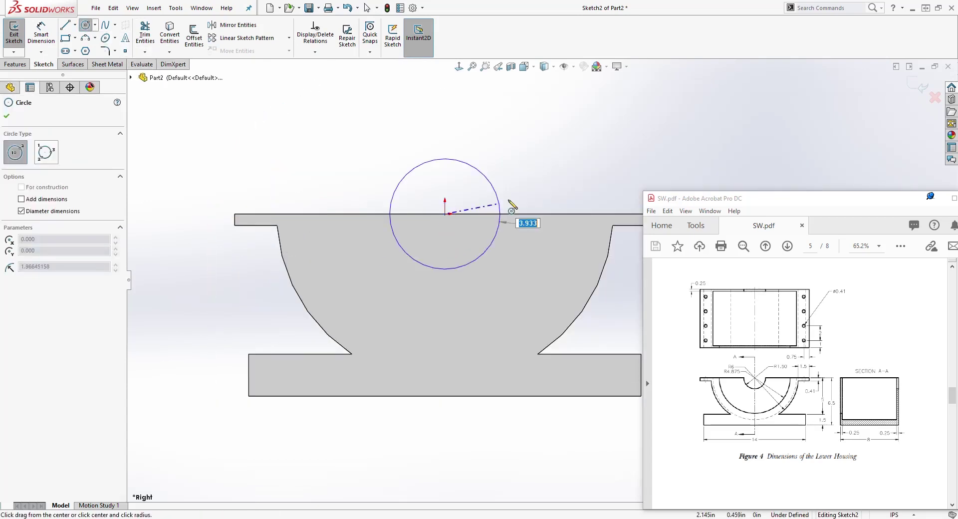
pyautogui.click(582, 171)
pyautogui.press('Escape')
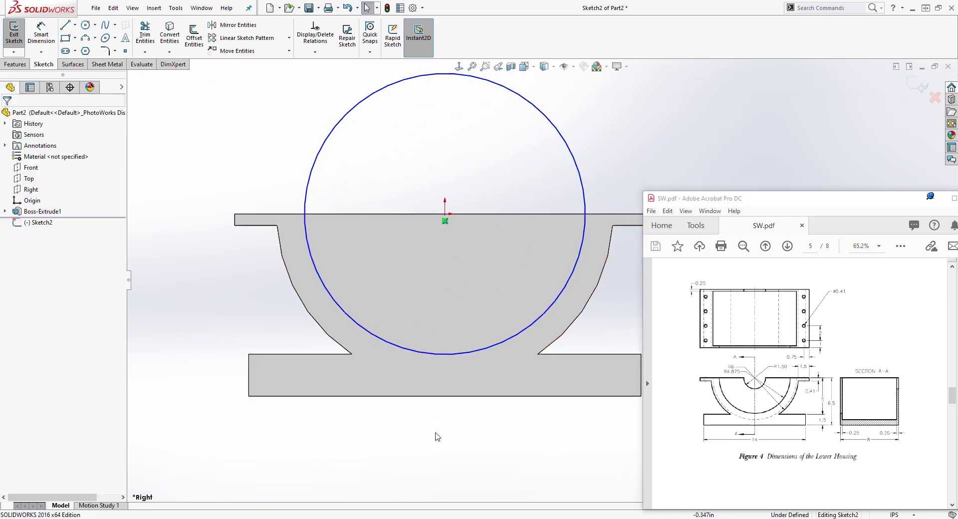
# - Draw a horizontal line across the circle's diameter and trim away the half of the circle above it
pyautogui.press('l')
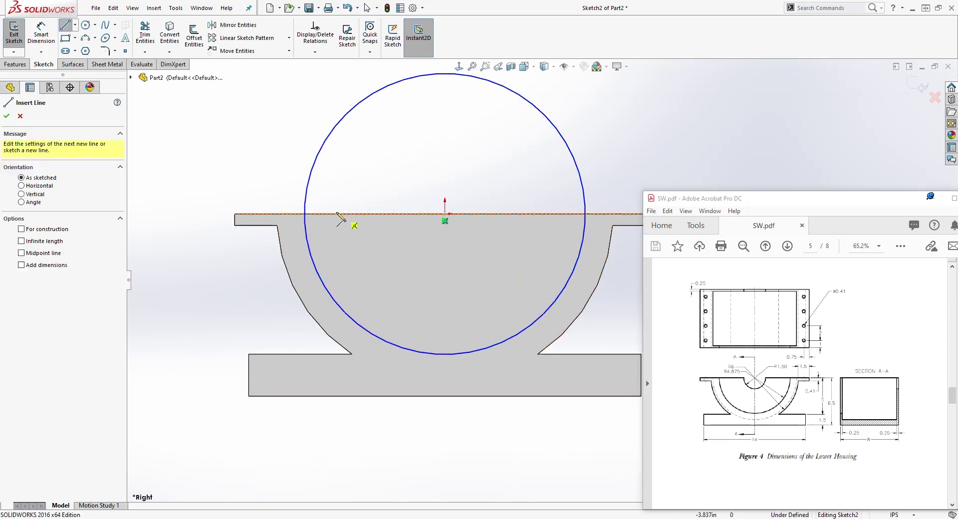
pyautogui.click(306, 215)
pyautogui.click(587, 214)
pyautogui.press('Escape')
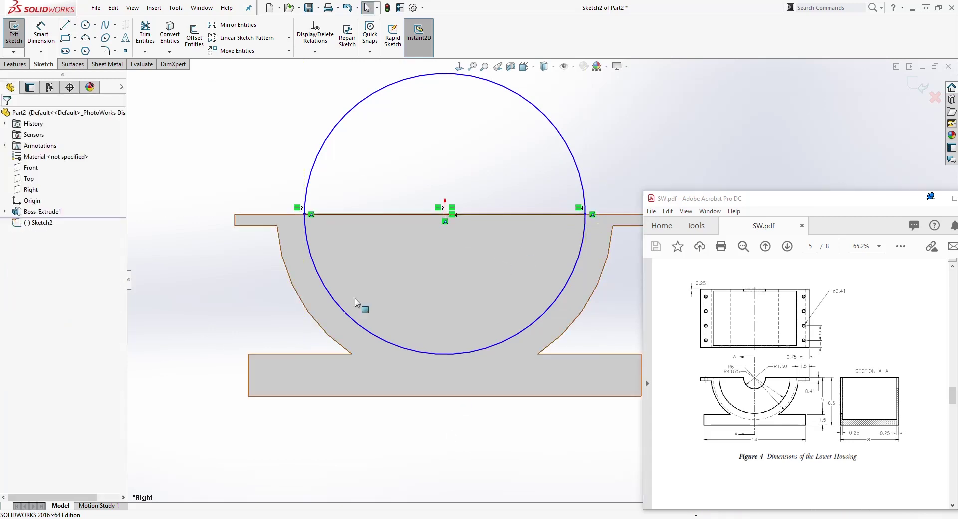
pyautogui.click(145, 35)
pyautogui.click(419, 79)
pyautogui.press('Escape')
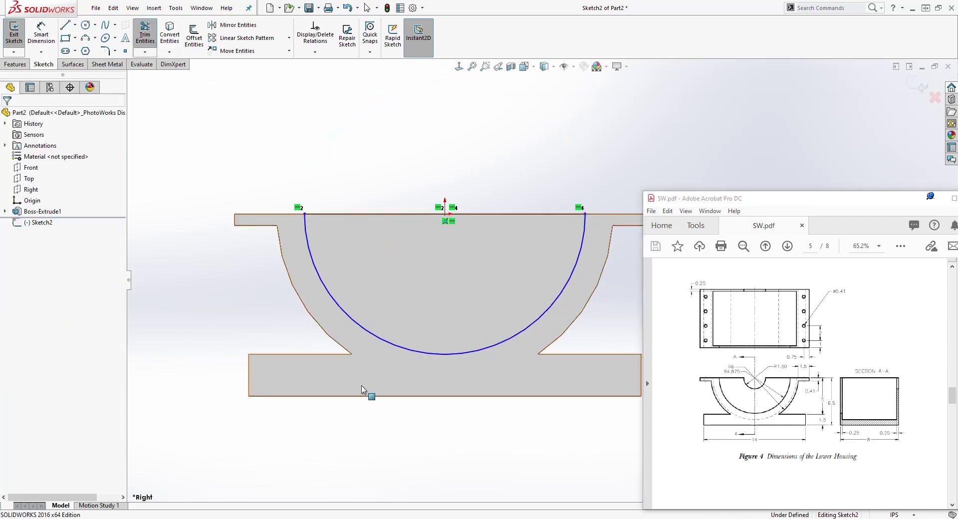
# - Dimension the semicircular arc with a radius of 5.75 in
pyautogui.moveTo(363, 390); pyautogui.dragTo(359, 344, button='right')
pyautogui.click(318, 270)
pyautogui.click(244, 319)
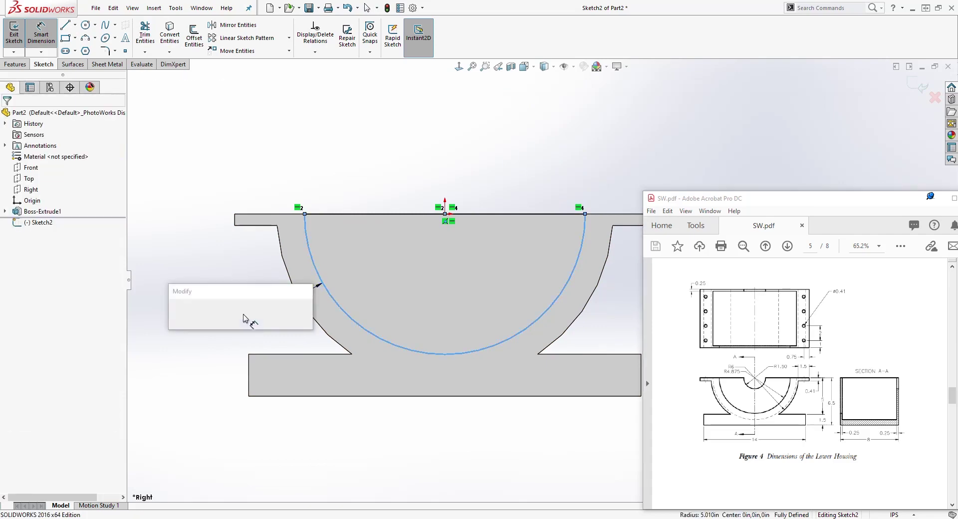
pyautogui.write('5')
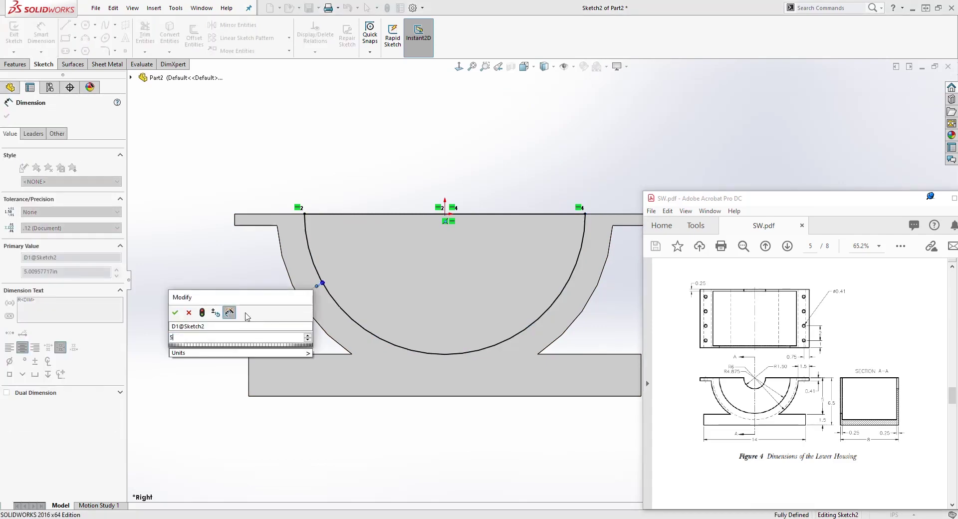
pyautogui.write('.75')
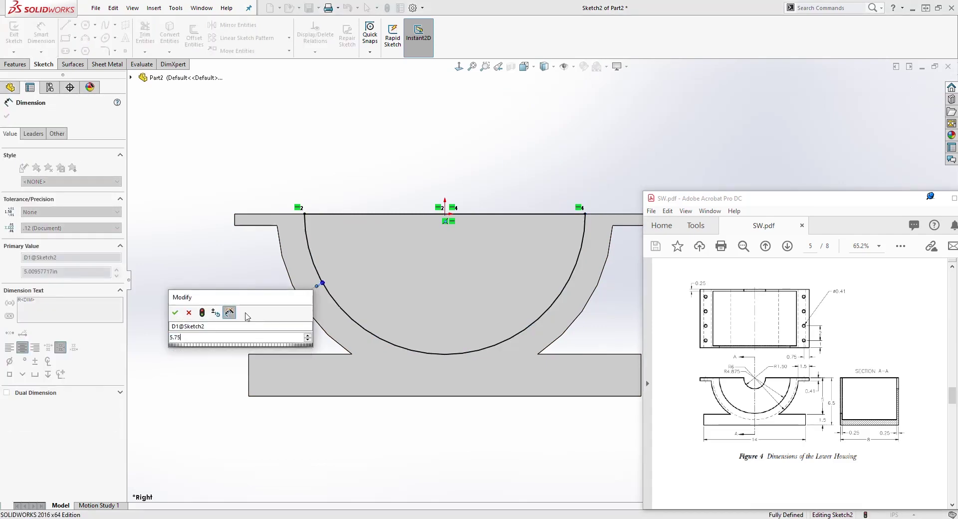
pyautogui.press('Return')
# - Cut-extrude the semicircular profile with the Mid Plane end condition and a depth of 7.5 in
pyautogui.moveTo(400, 310)
pyautogui.mouseDown(button='middle')
pyautogui.moveTo(428, 336)
pyautogui.moveTo(442, 374)
pyautogui.moveTo(456, 348)
pyautogui.mouseUp(button='middle')
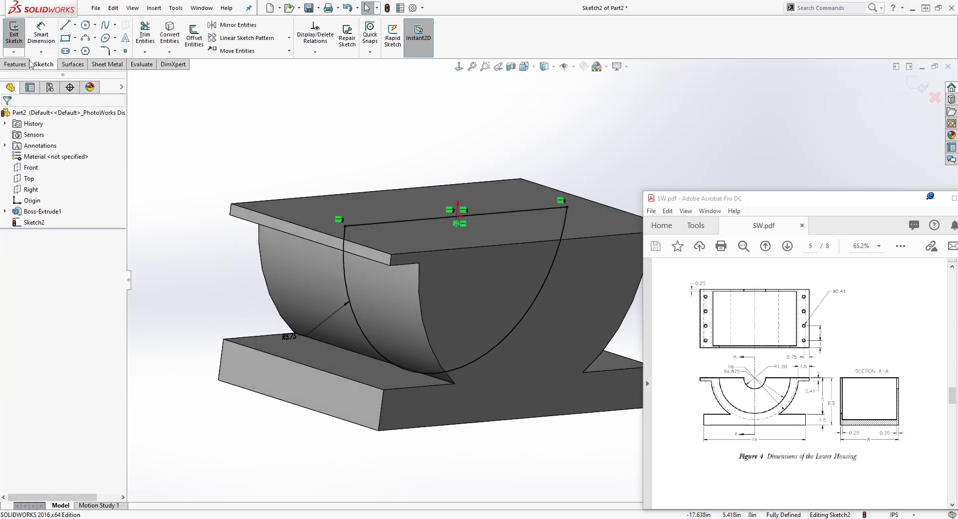
pyautogui.click(11, 64)
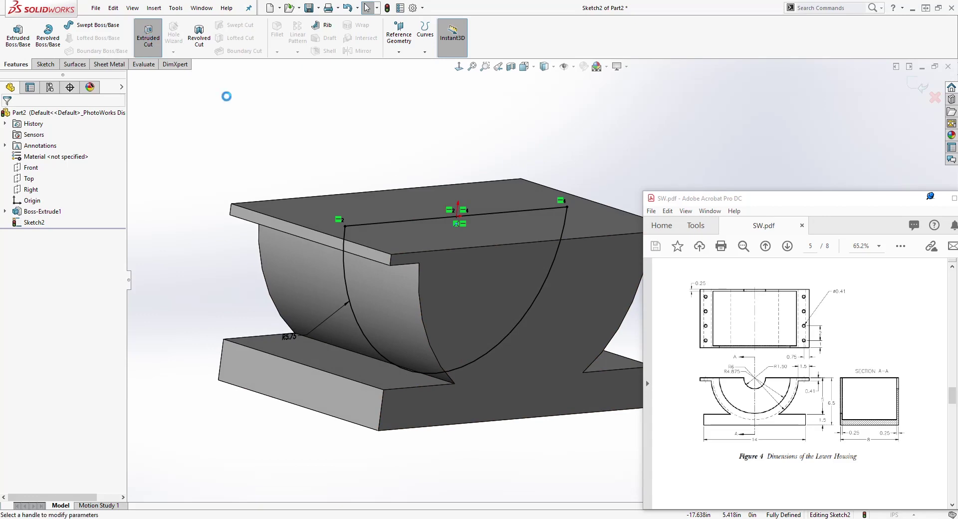
pyautogui.click(70, 176)
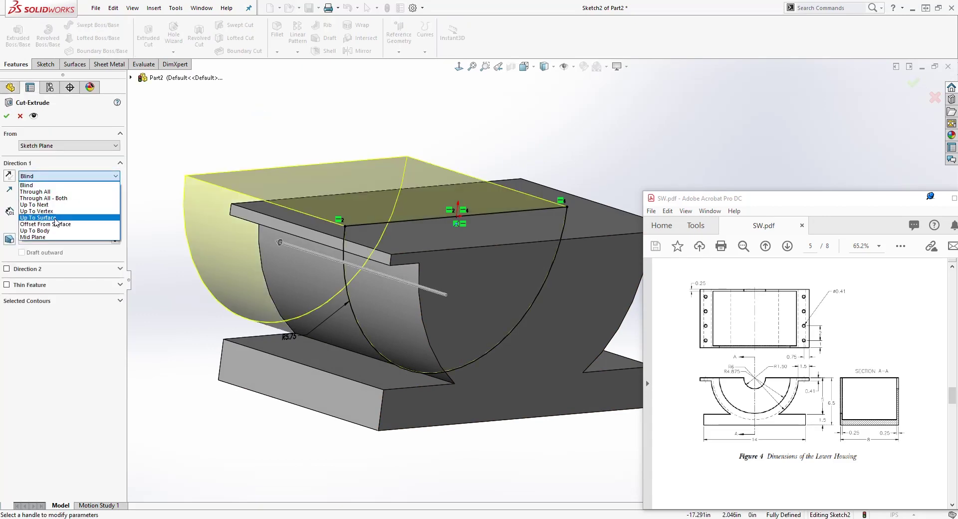
pyautogui.click(44, 237)
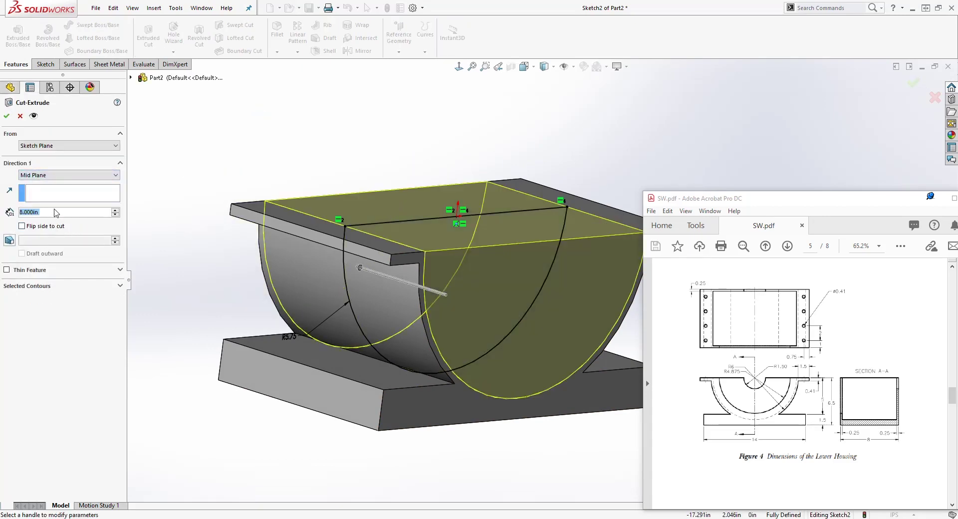
pyautogui.write('7.5')
pyautogui.press('Return')
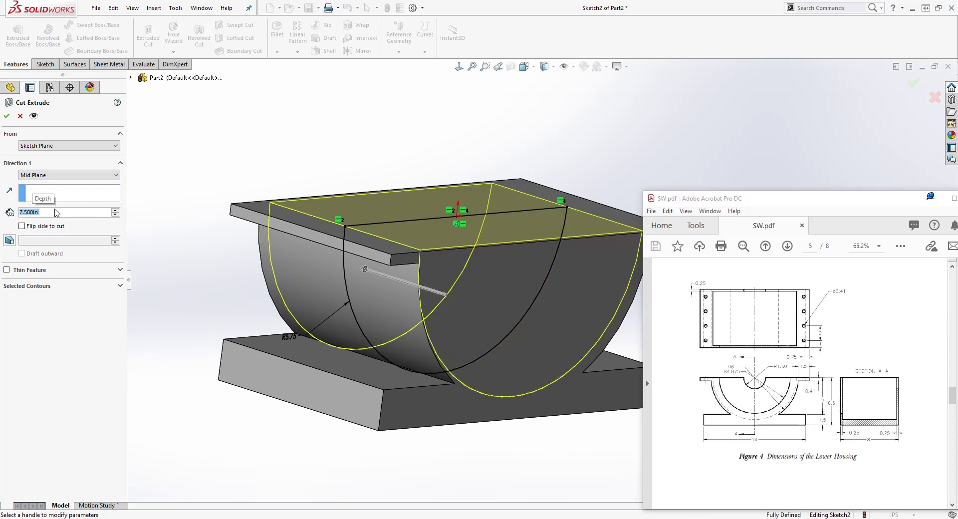
pyautogui.click(7, 116)
# - Start a sketch on the housing's flat profile-shaped end face and orient the view normal to it
pyautogui.scroll(3, 506, 367)
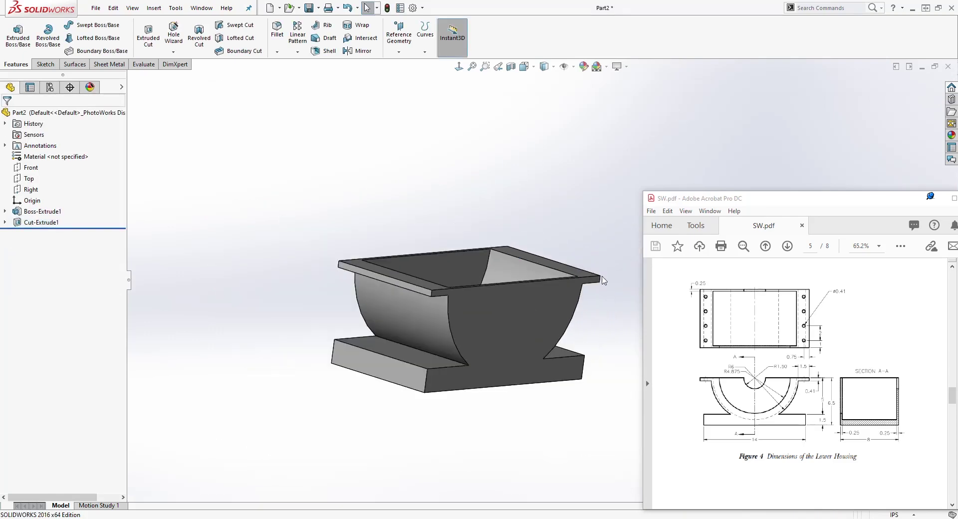
pyautogui.scroll(-3, 507, 367)
pyautogui.click(446, 317)
pyautogui.click(475, 287)
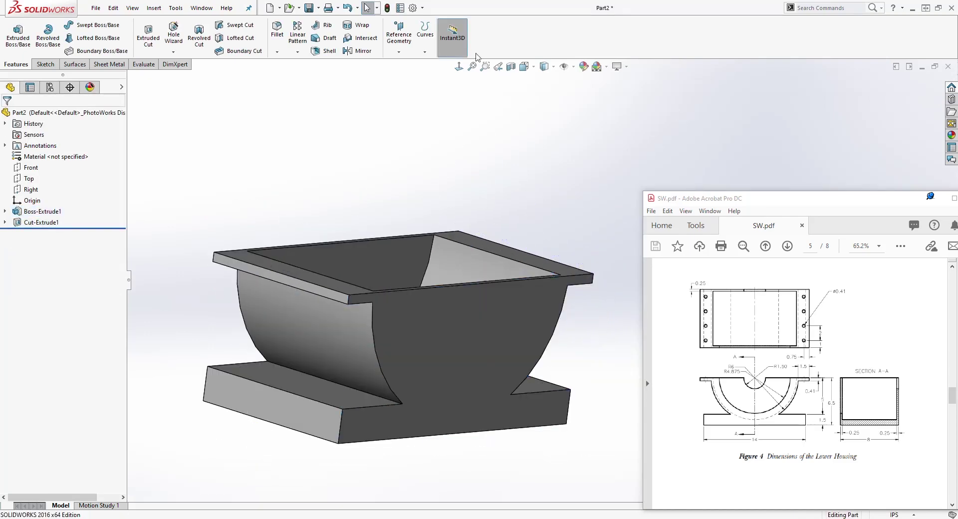
pyautogui.moveTo(544, 184); pyautogui.dragTo(499, 166, button='middle')
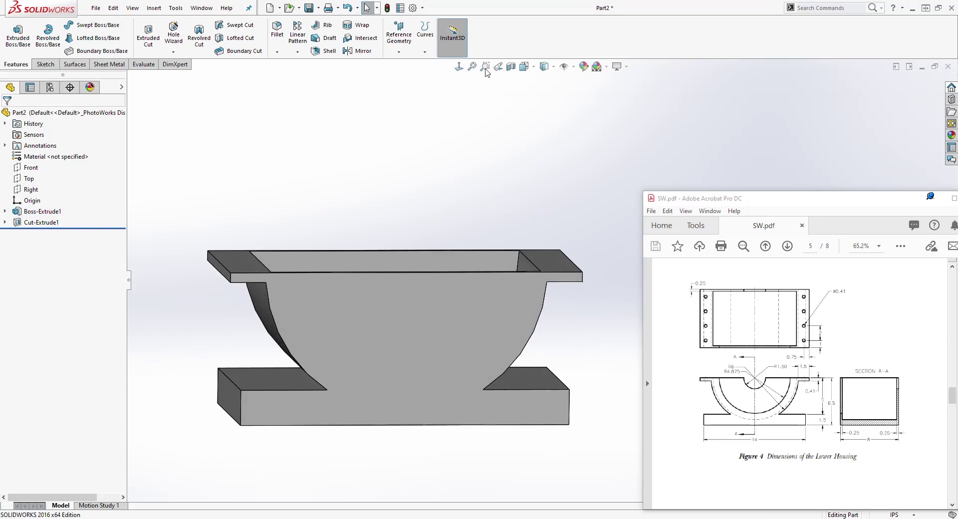
pyautogui.click(459, 67)
pyautogui.scroll(2, 547, 289)
pyautogui.moveTo(537, 316); pyautogui.dragTo(465, 325, button='middle')
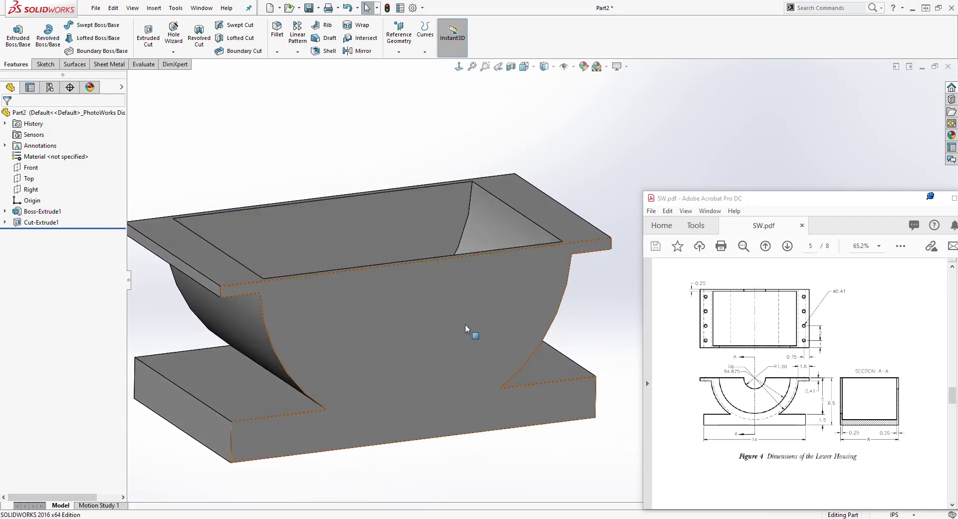
pyautogui.click(415, 315)
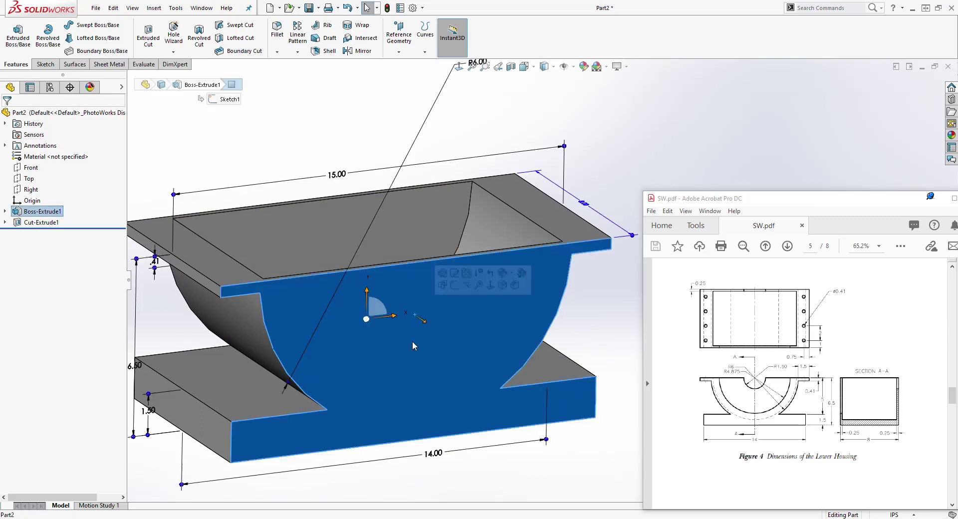
pyautogui.click(45, 64)
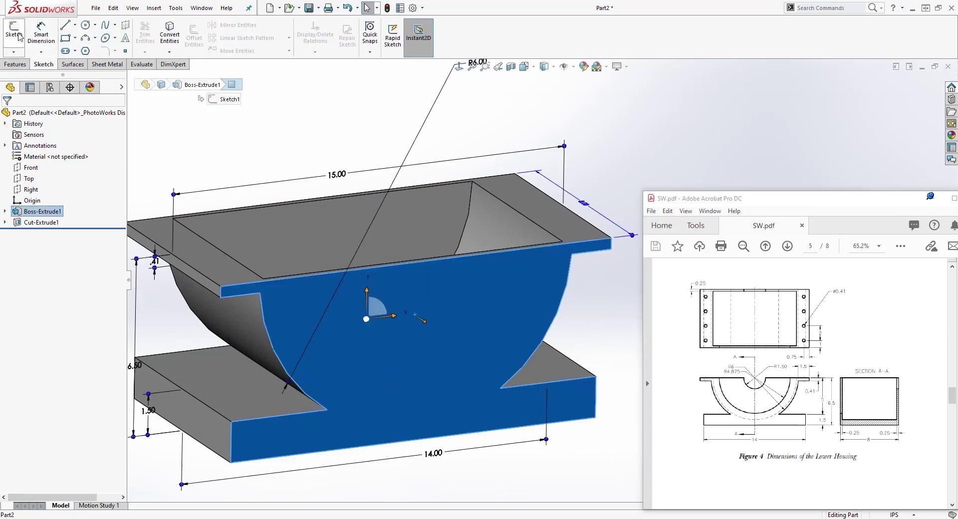
pyautogui.click(14, 35)
pyautogui.click(459, 67)
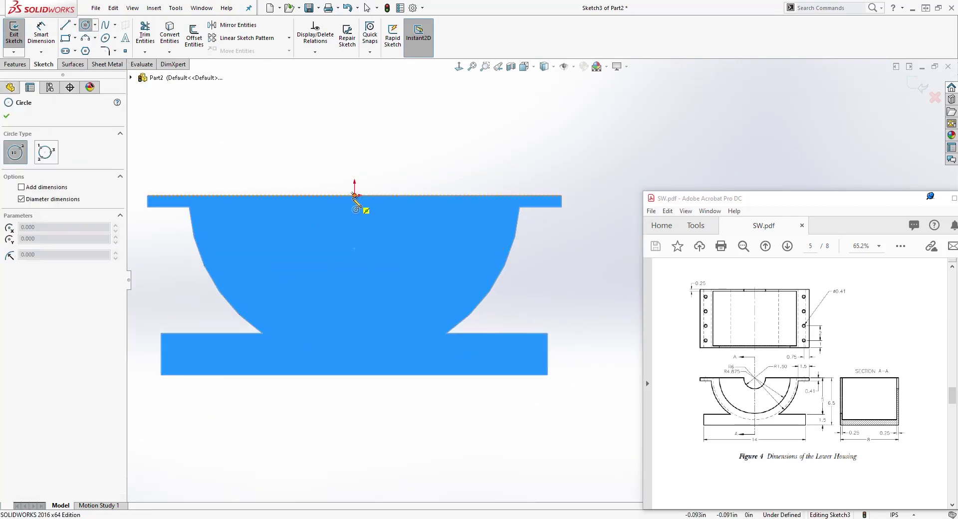
# - Sketch a circle of about 4.45 in radius centred on the origin and a horizontal line across its diameter
pyautogui.moveTo(355, 195); pyautogui.dragTo(475, 179)
pyautogui.press('Escape')
pyautogui.press('l')
pyautogui.click(232, 195)
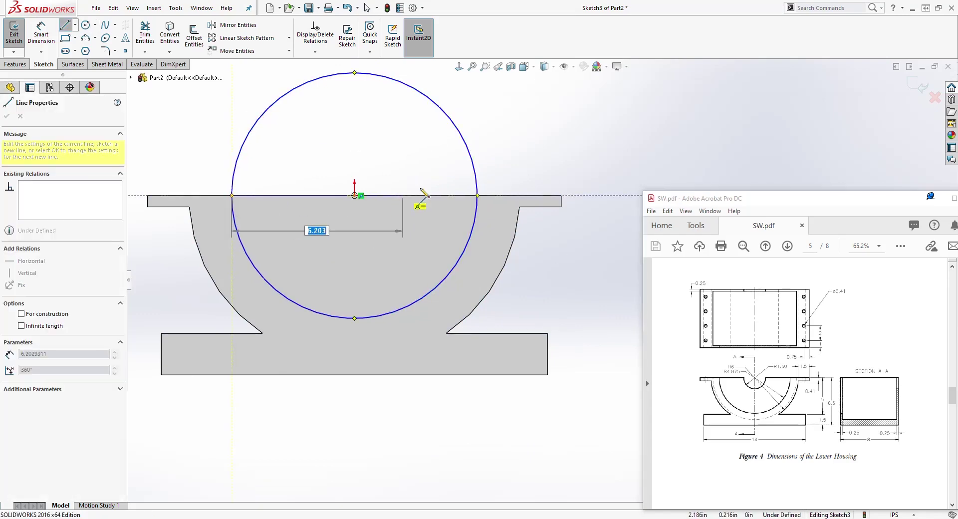
pyautogui.click(478, 196)
pyautogui.press('Escape')
pyautogui.press('Escape')
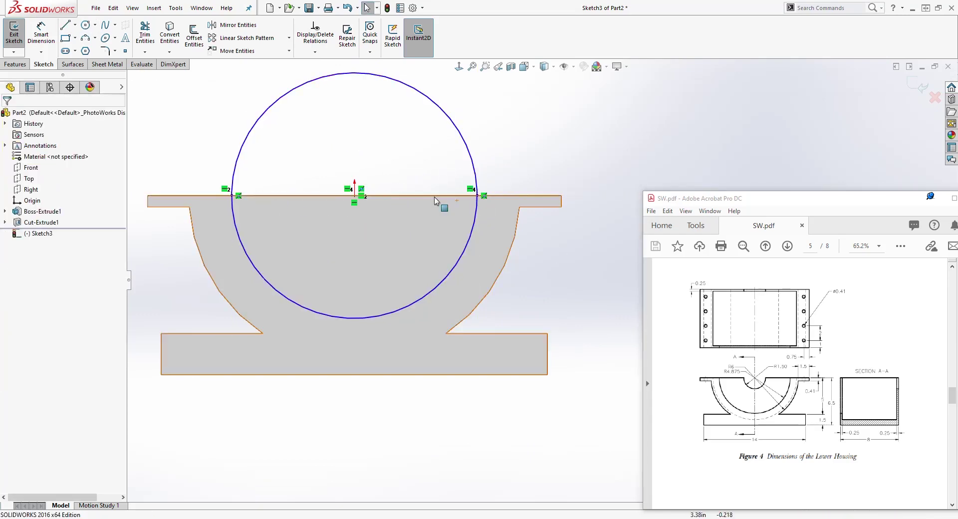
# - Trim the part of the new circle that lies above the flange's top edge
pyautogui.click(145, 33)
pyautogui.moveTo(321, 98); pyautogui.dragTo(317, 90)
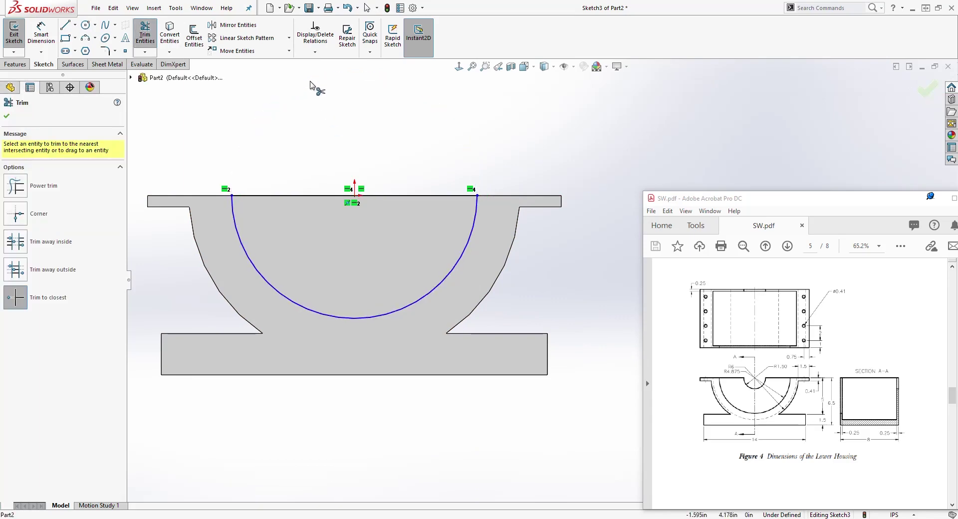
pyautogui.press('Escape')
# - Dimension the remaining arc on the end face with a radius of 4.875 in
pyautogui.moveTo(521, 426); pyautogui.dragTo(504, 380, button='right')
pyautogui.click(461, 258)
pyautogui.click(554, 298)
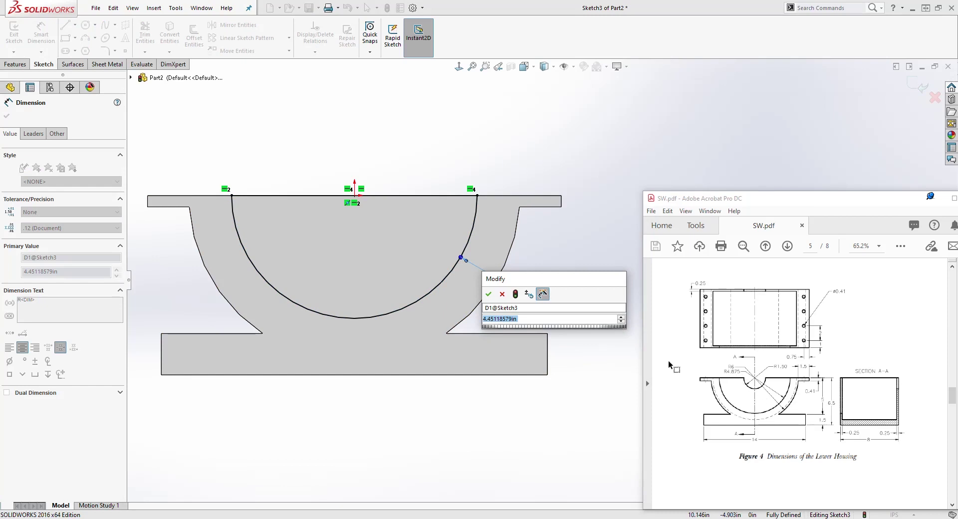
pyautogui.write('4.875')
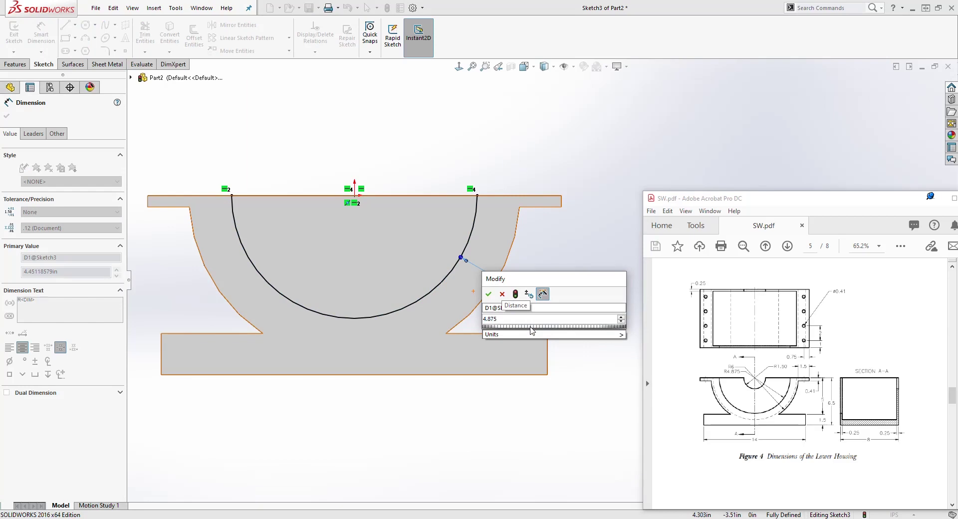
pyautogui.press('Return')
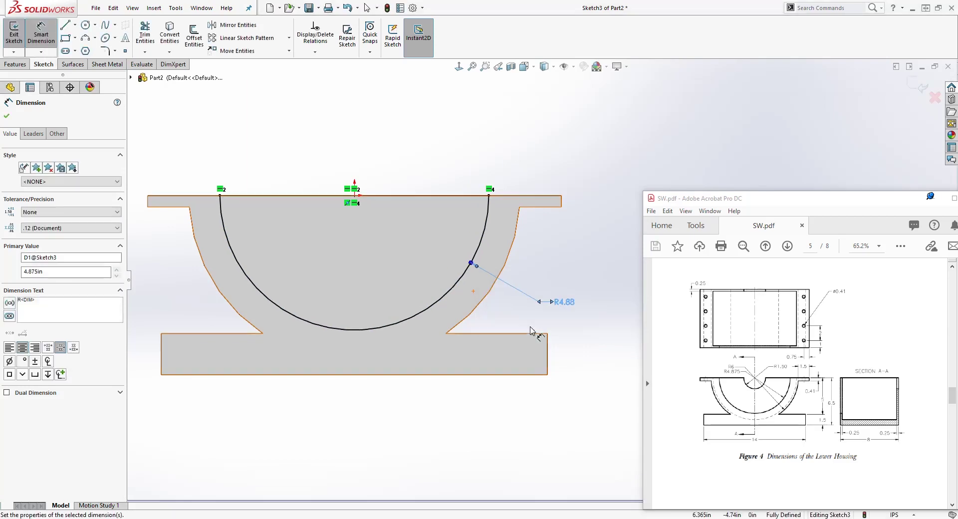
# - Examine the end-face sketch in isometric view and review the motor blower figures in the PDF, returning to Figure 4
pyautogui.moveTo(513, 126); pyautogui.dragTo(558, 178, button='middle')
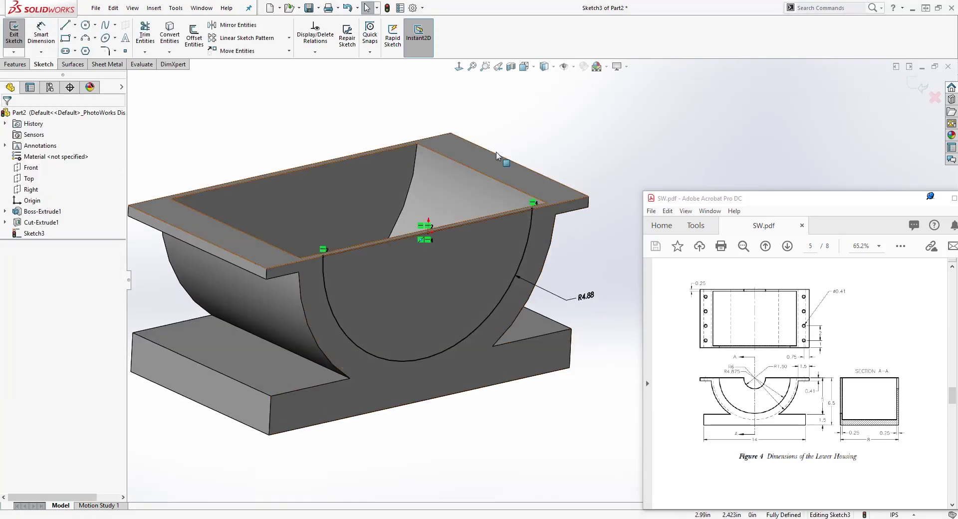
pyautogui.click(533, 66)
pyautogui.click(581, 98)
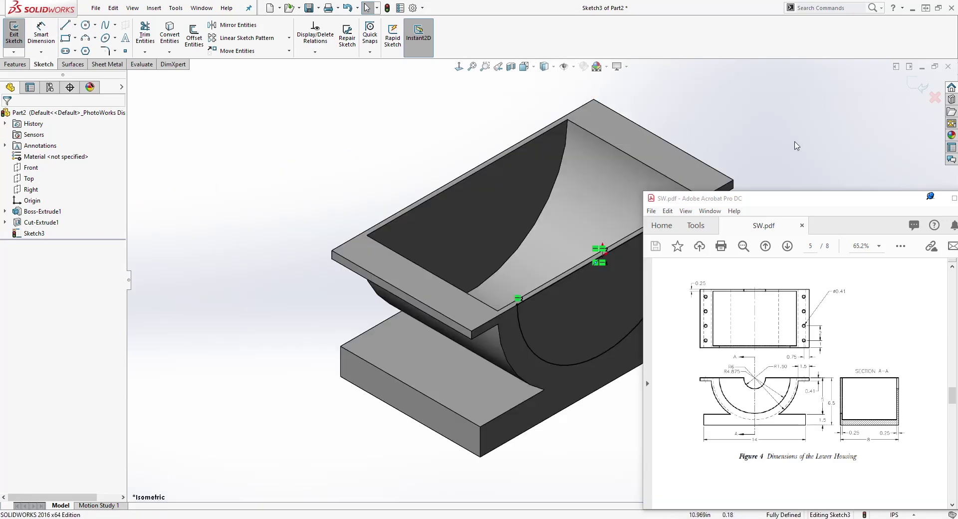
pyautogui.scroll(-2, 799, 145)
pyautogui.scroll(3, 753, 153)
pyautogui.scroll(-3, 579, 320)
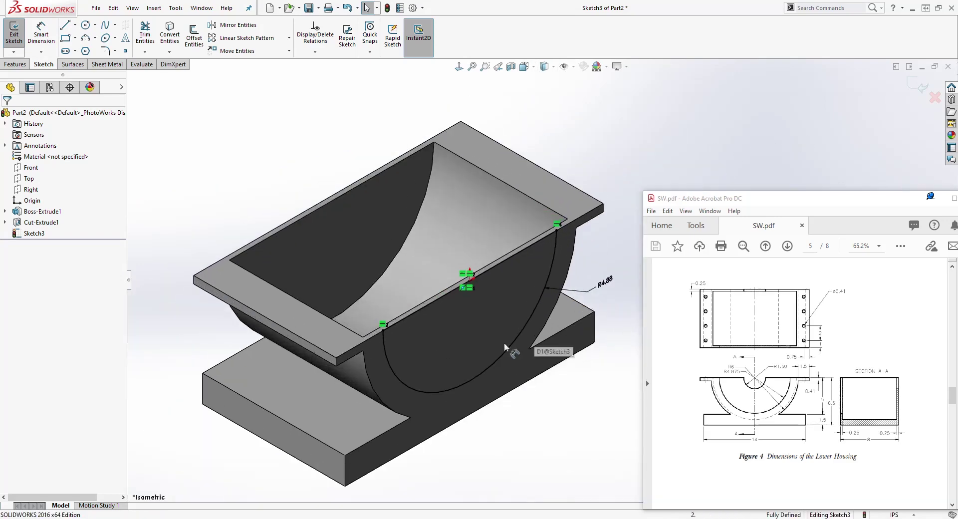
pyautogui.scroll(10, 811, 384)
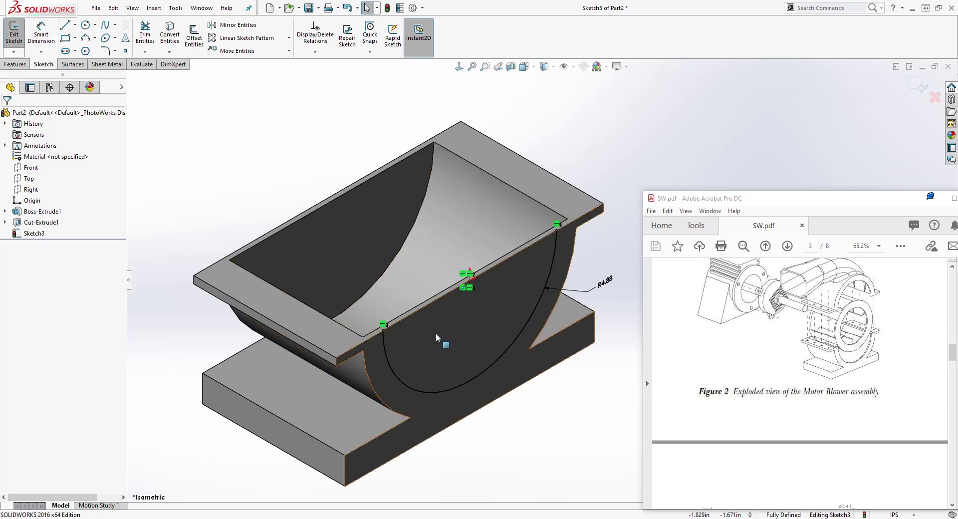
pyautogui.scroll(-10, 826, 369)
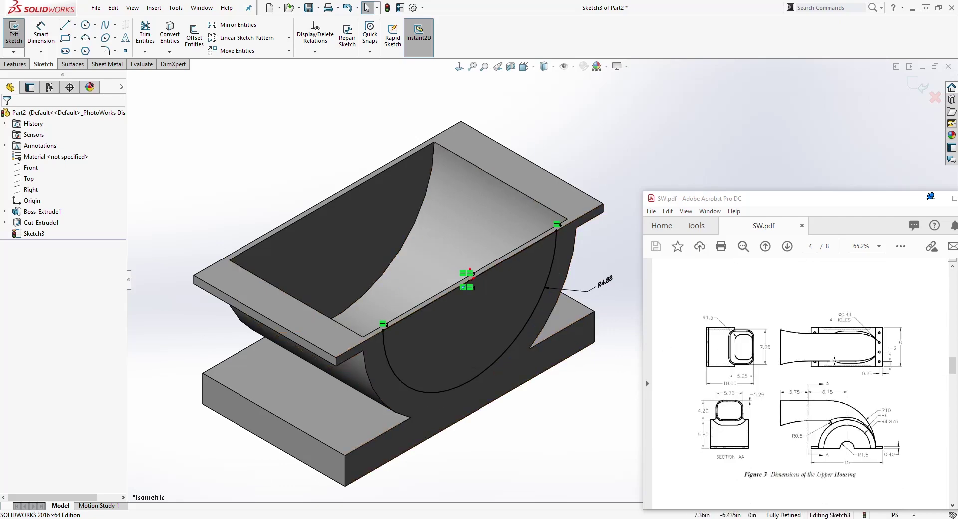
pyautogui.scroll(2, 823, 371)
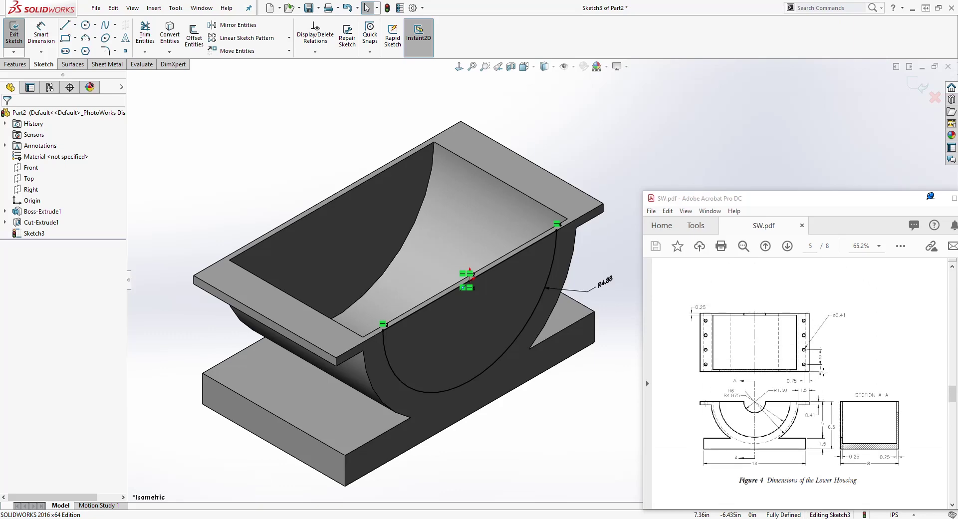
# - Cut the 4.875 in radius semicircle through the end wall with an extruded cut set to Up To Next
pyautogui.click(27, 65)
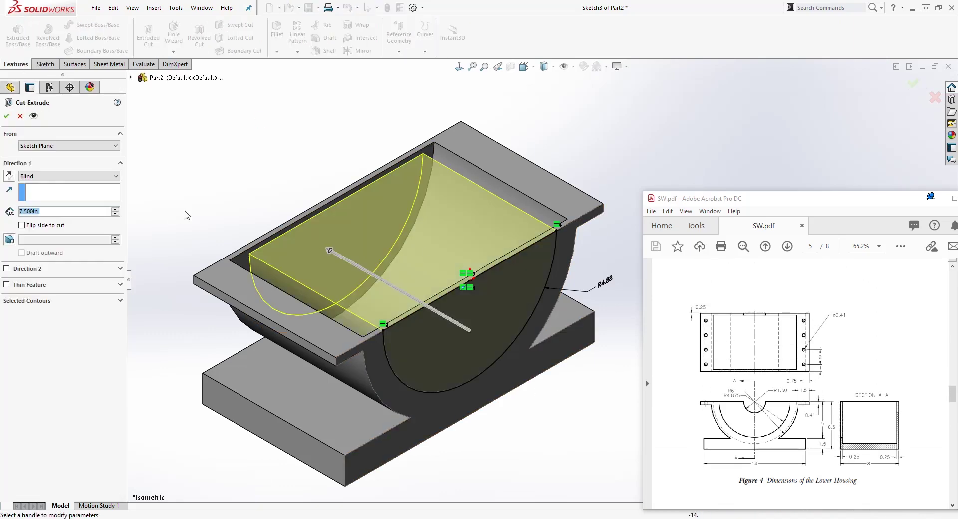
pyautogui.click(76, 178)
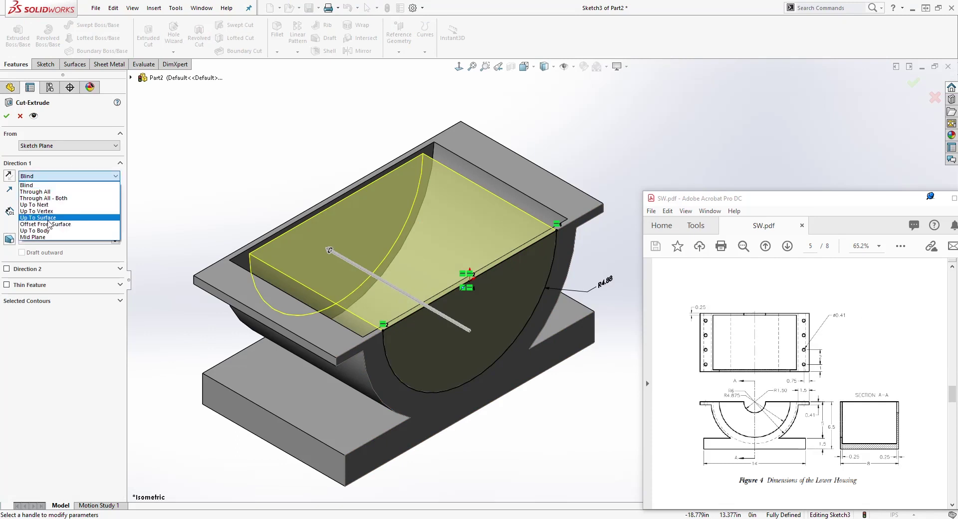
pyautogui.click(52, 207)
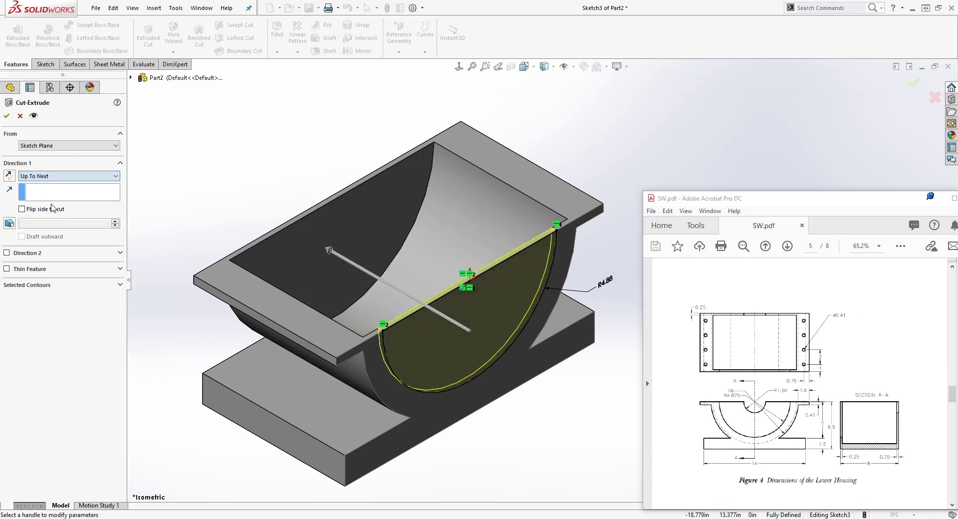
pyautogui.click(8, 115)
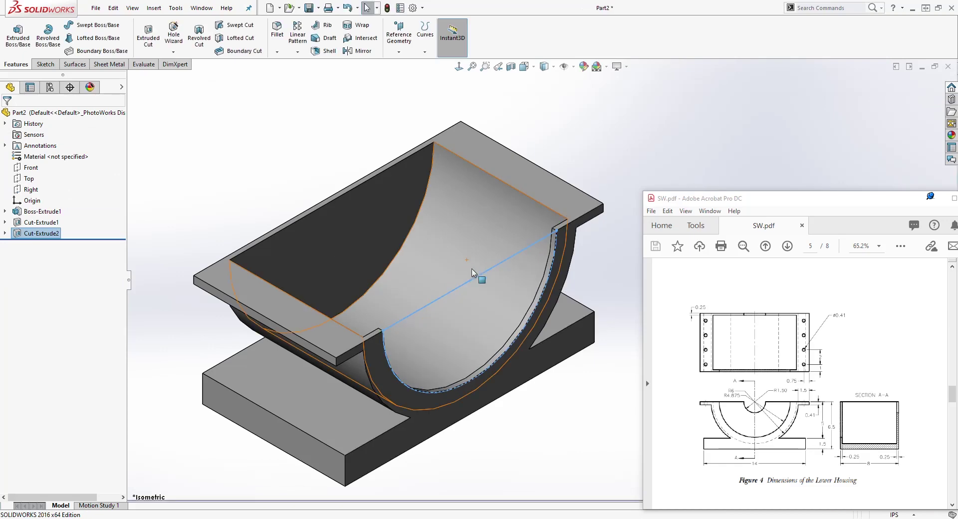
# - Start a sketch on the inner face of the opposite end wall and draw a circle of about 2.16 in radius centred on the origin
pyautogui.moveTo(480, 276); pyautogui.dragTo(420, 277, button='middle')
pyautogui.click(391, 241)
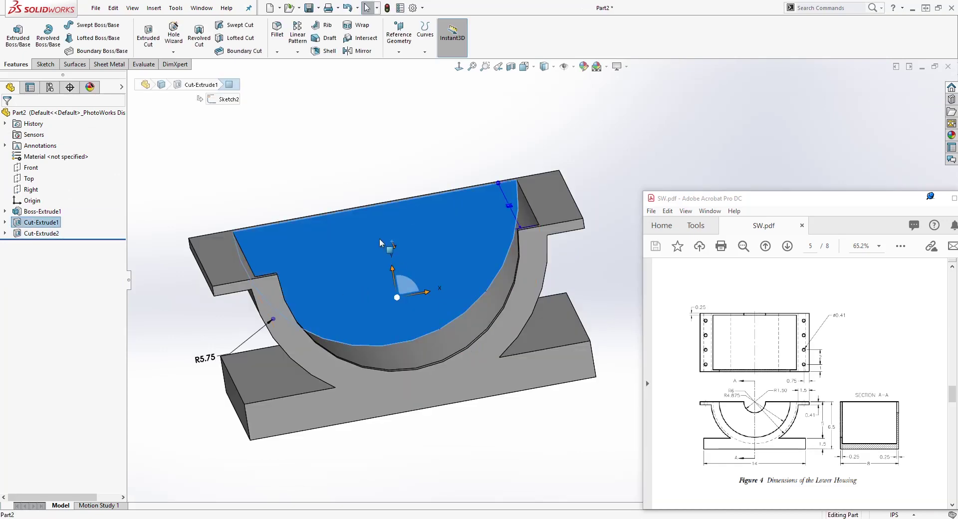
pyautogui.click(45, 64)
pyautogui.click(14, 31)
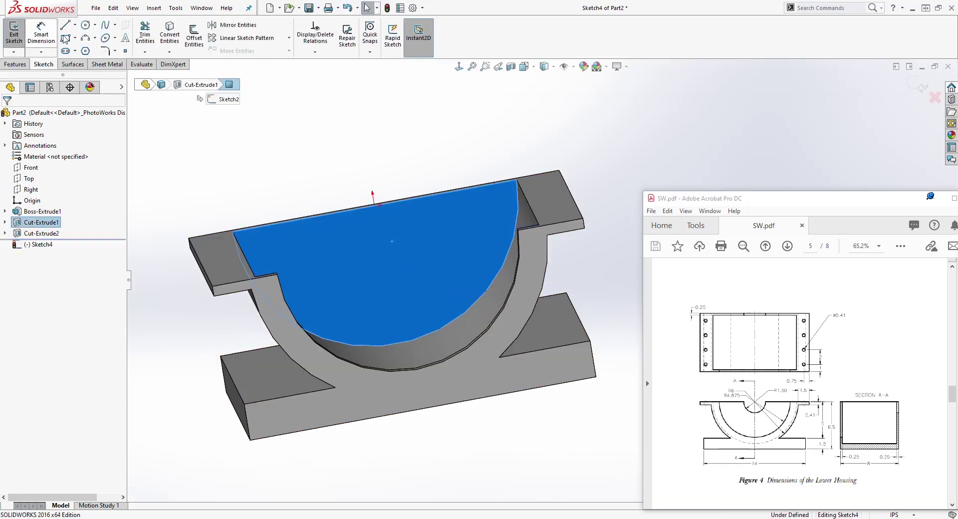
pyautogui.click(459, 67)
pyautogui.keyDown('ctrl'); pyautogui.moveTo(846, 146); pyautogui.dragTo(634, 175, button='middle'); pyautogui.keyUp('ctrl')
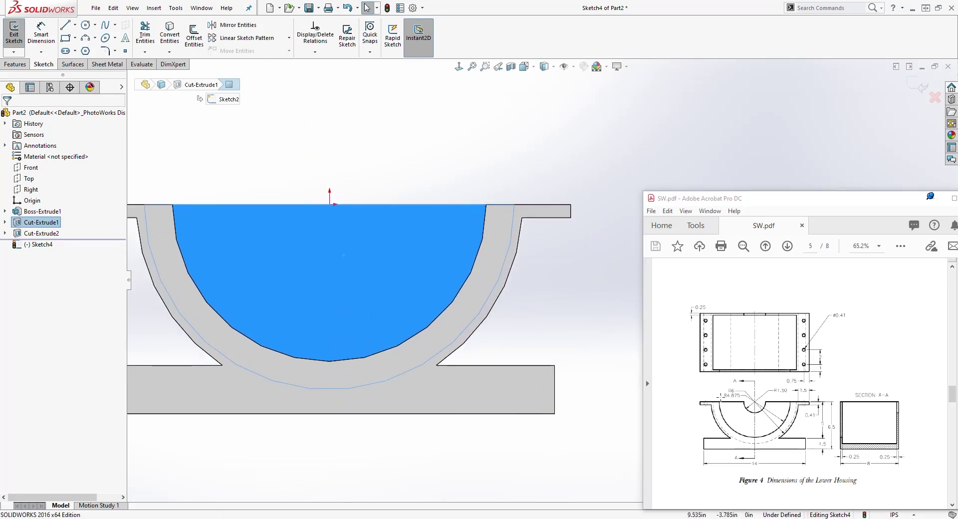
pyautogui.click(86, 24)
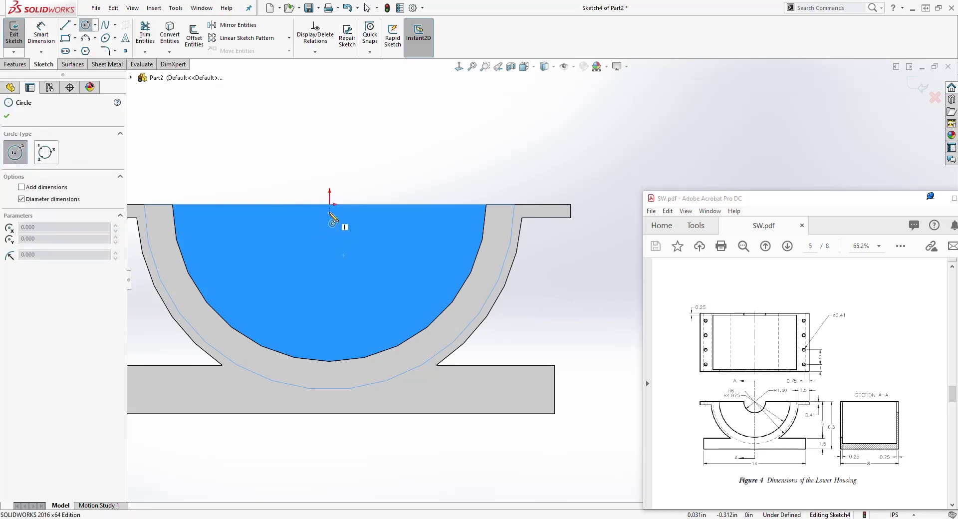
pyautogui.click(329, 204)
pyautogui.click(396, 188)
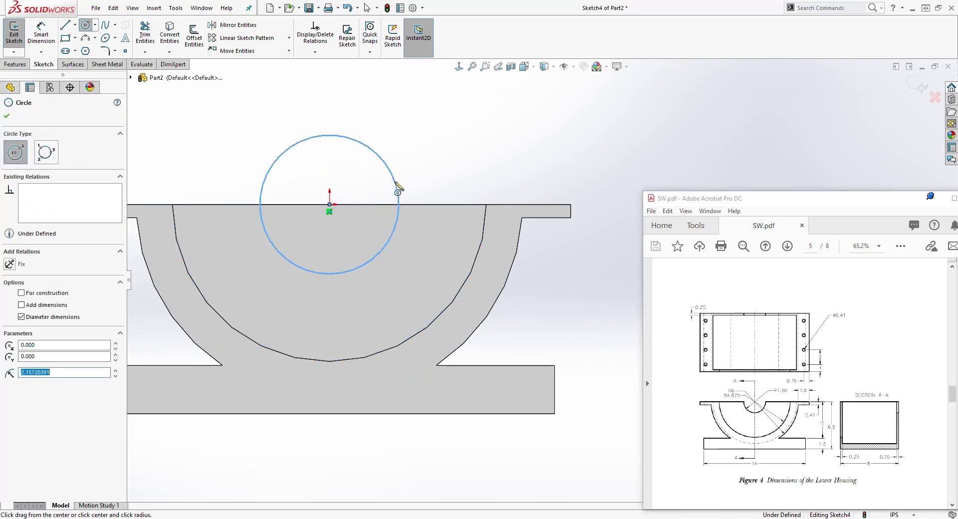
pyautogui.press('Escape')
# - Draw a horizontal line across the circle's diameter and trim the half of the circle above the flange
pyautogui.press('l')
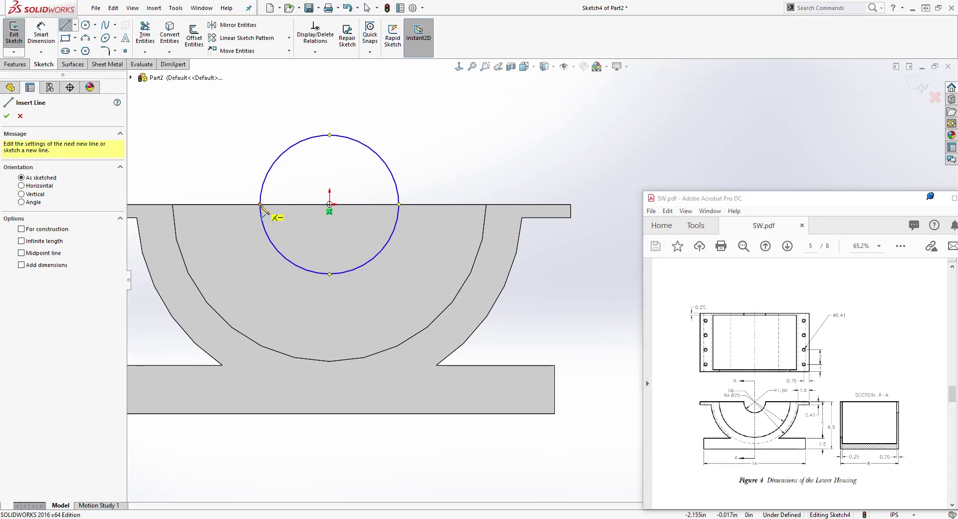
pyautogui.click(259, 204)
pyautogui.click(399, 204)
pyautogui.press('Escape')
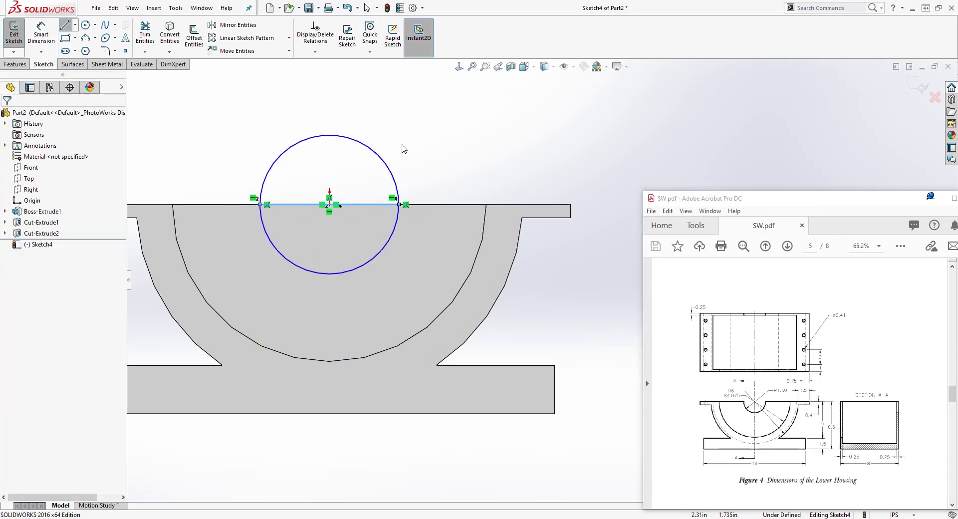
pyautogui.click(331, 137)
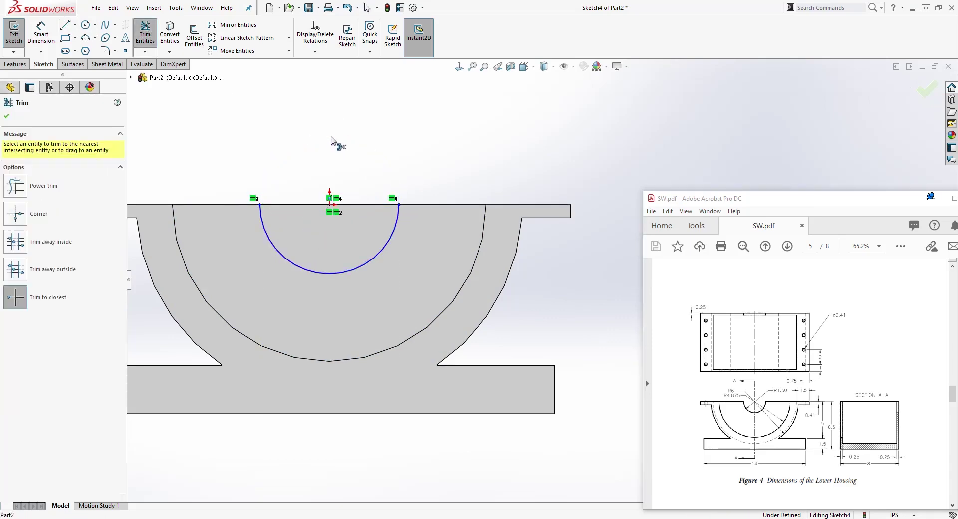
pyautogui.press('Escape')
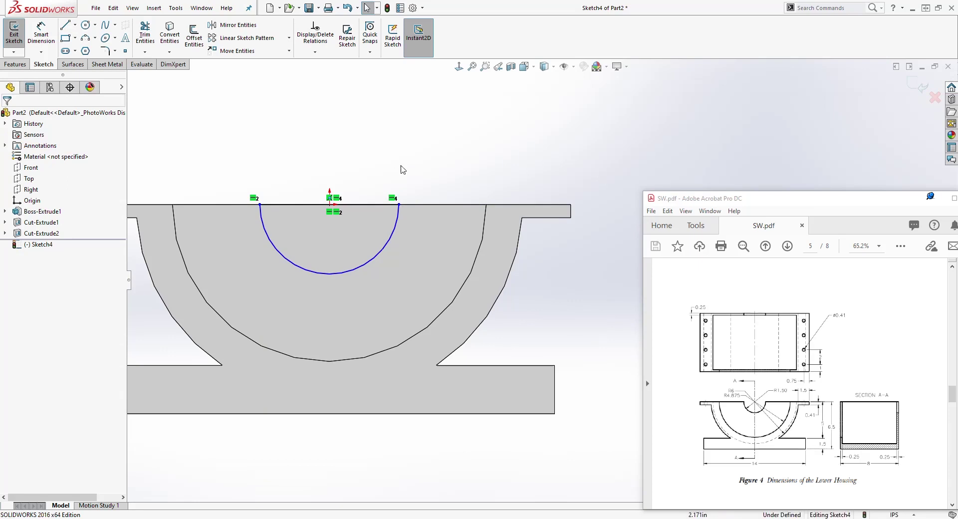
# - Dimension the remaining arc with a radius of 1.5 in
pyautogui.moveTo(394, 159); pyautogui.dragTo(319, 39, button='right')
pyautogui.click(388, 245)
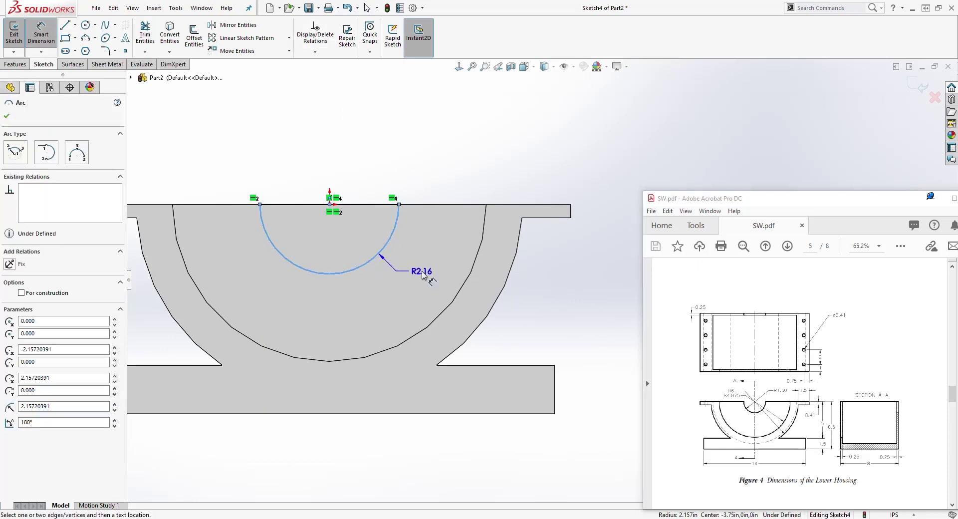
pyautogui.click(423, 275)
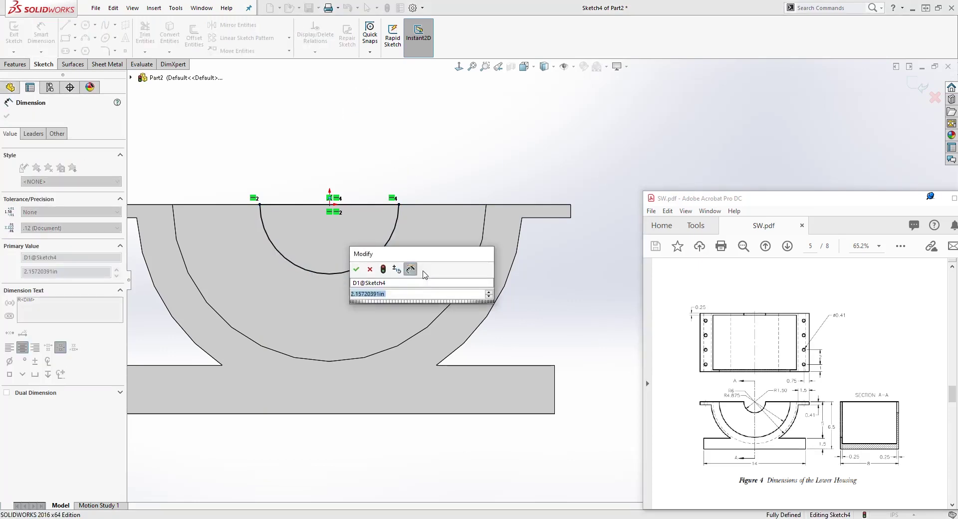
pyautogui.write('1.5')
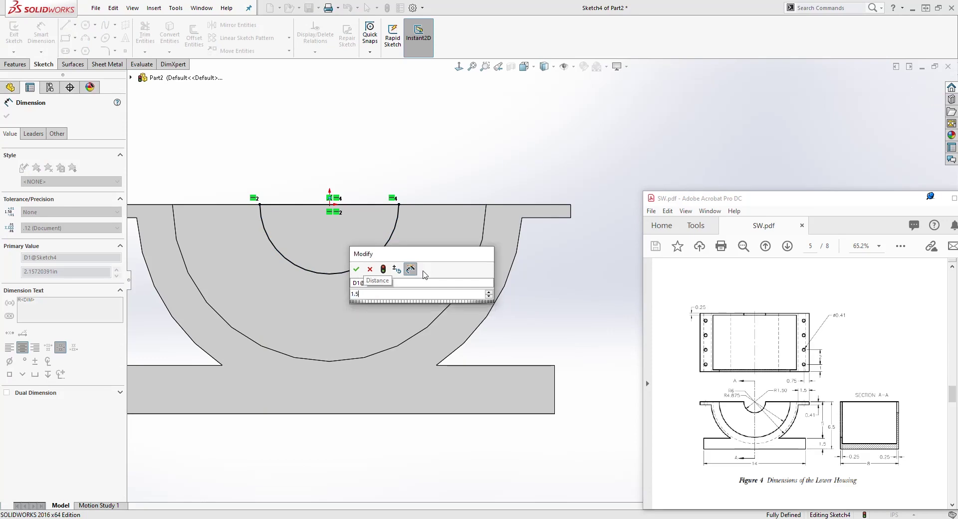
pyautogui.press('Return')
pyautogui.press('Escape')
# - Cut the 1.5 in radius semicircle through the end wall with an extruded cut set to Up To Next
pyautogui.moveTo(369, 293); pyautogui.dragTo(361, 259, button='middle')
pyautogui.click(15, 64)
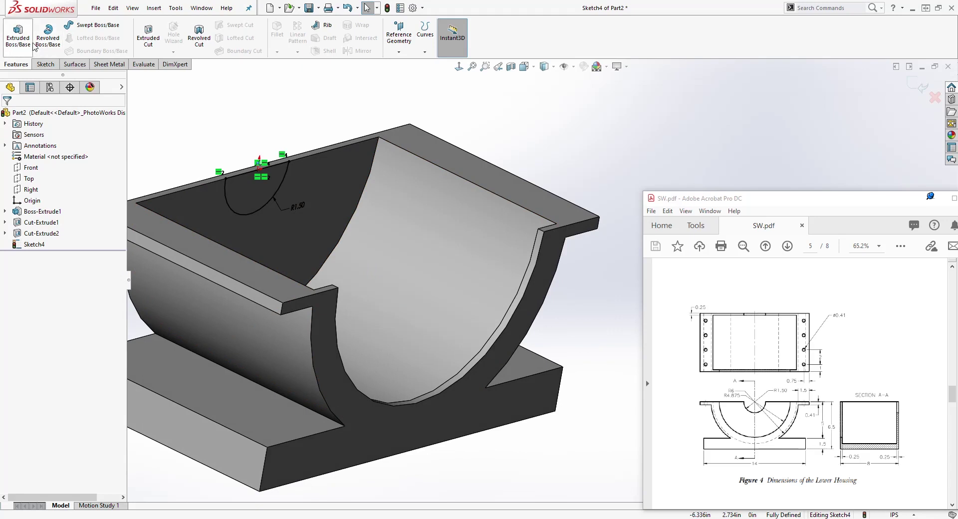
pyautogui.click(152, 37)
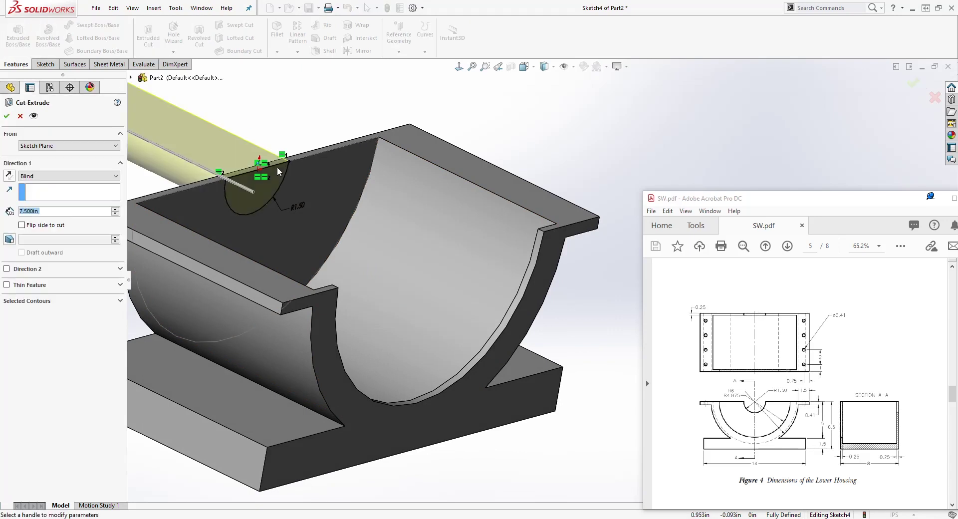
pyautogui.click(75, 176)
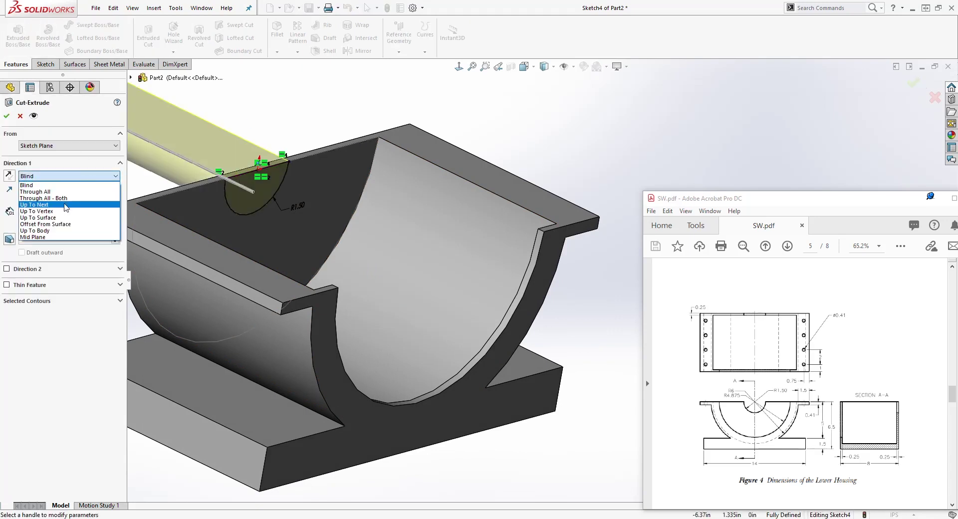
pyautogui.click(93, 205)
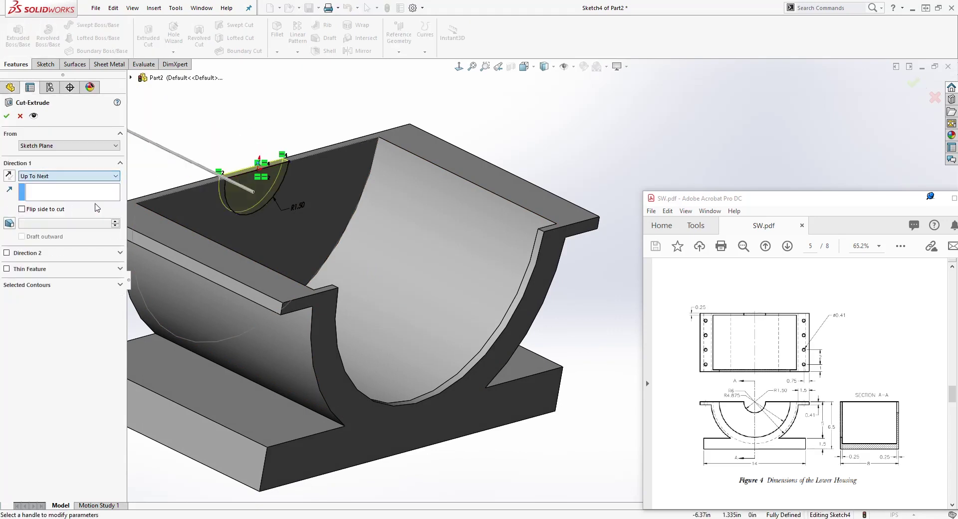
pyautogui.click(7, 116)
# - Start a sketch on the flange's top face and draw a row of four circles of roughly 0.46 in radius along one side flange
pyautogui.moveTo(258, 269); pyautogui.dragTo(286, 284, button='middle')
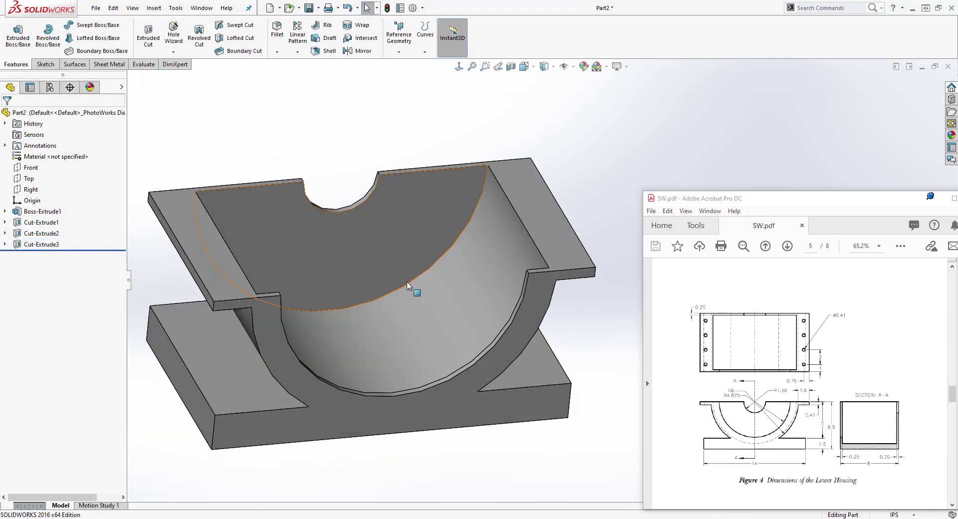
pyautogui.click(540, 204)
pyautogui.click(45, 64)
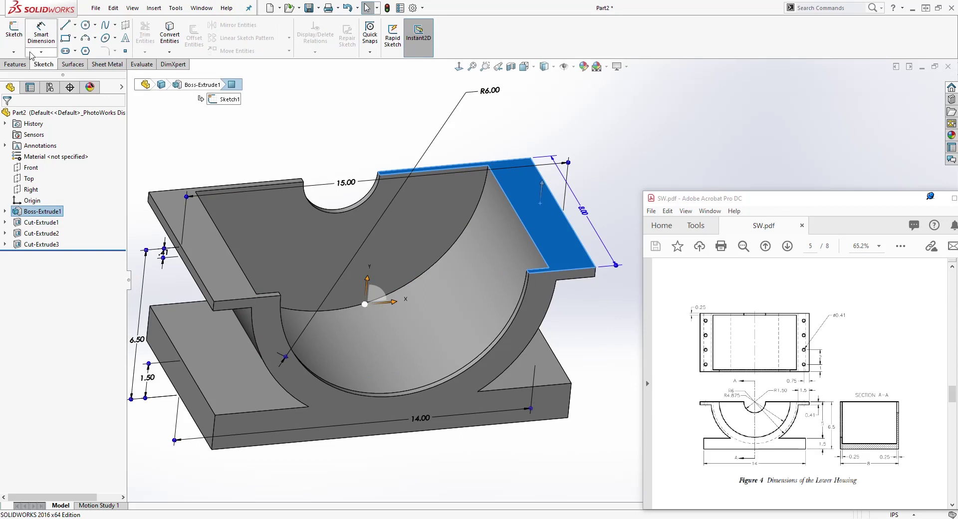
pyautogui.click(14, 32)
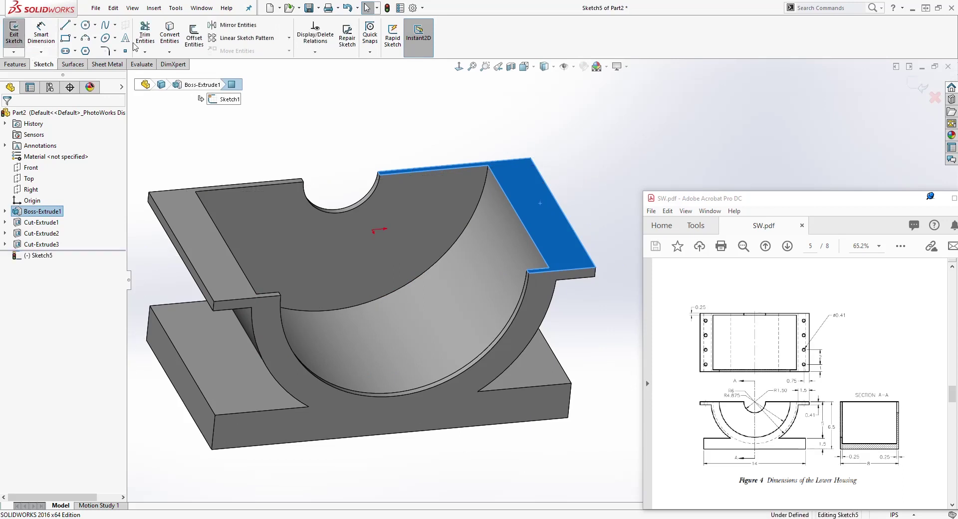
pyautogui.click(459, 67)
pyautogui.keyDown('ctrl'); pyautogui.moveTo(816, 129); pyautogui.dragTo(610, 236, button='middle'); pyautogui.keyUp('ctrl')
pyautogui.scroll(-1, 468, 261)
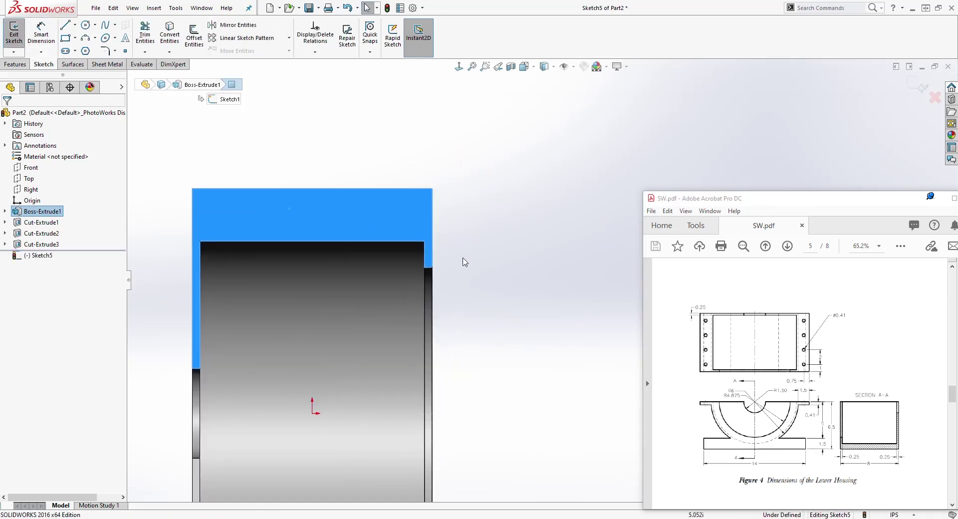
pyautogui.scroll(-1, 304, 273)
pyautogui.click(86, 26)
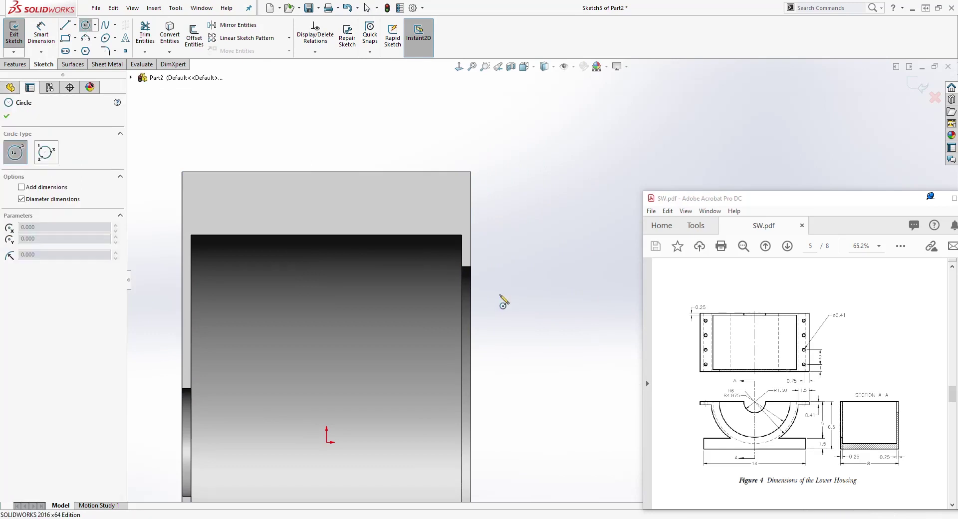
pyautogui.moveTo(430, 199); pyautogui.dragTo(441, 188)
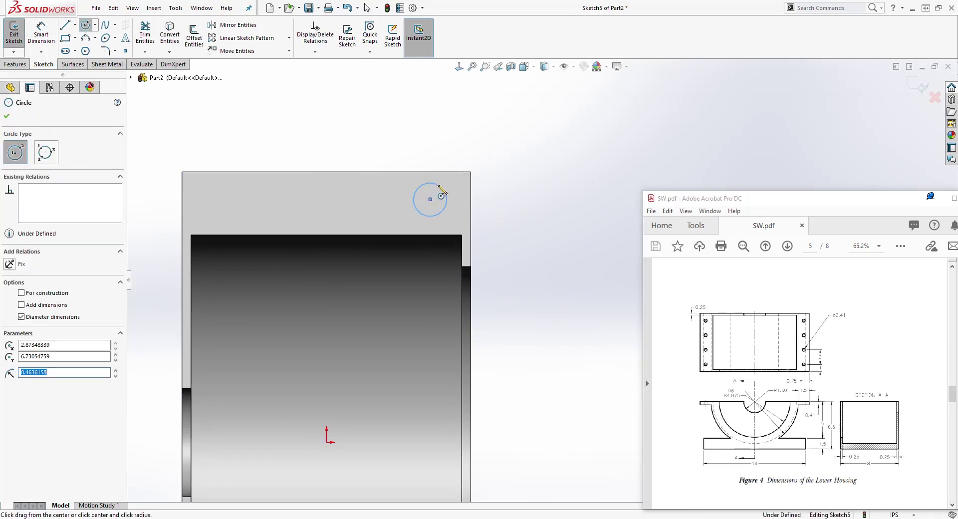
pyautogui.press('Escape')
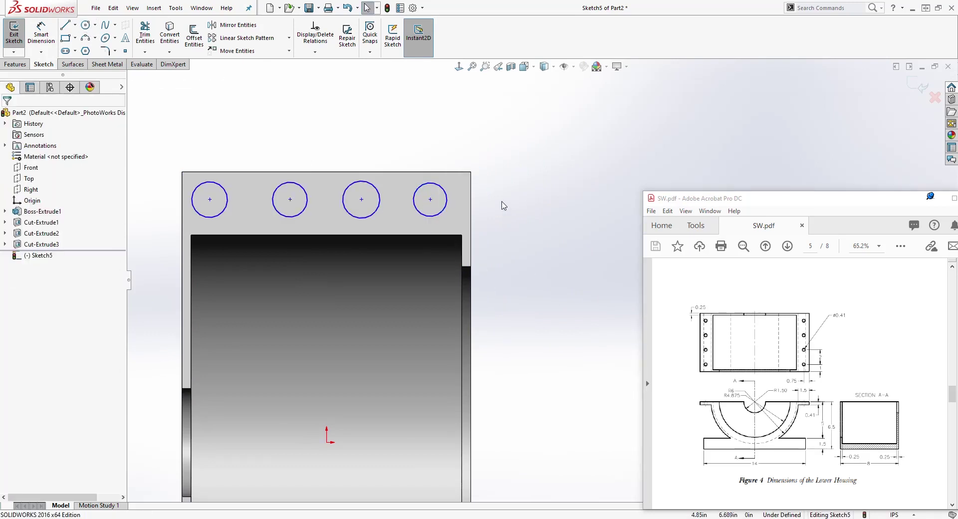
# - Dimension the nearest circle's centre 1 in from the flange edge at the end with the larger opening
pyautogui.moveTo(545, 313); pyautogui.dragTo(507, 156, button='right')
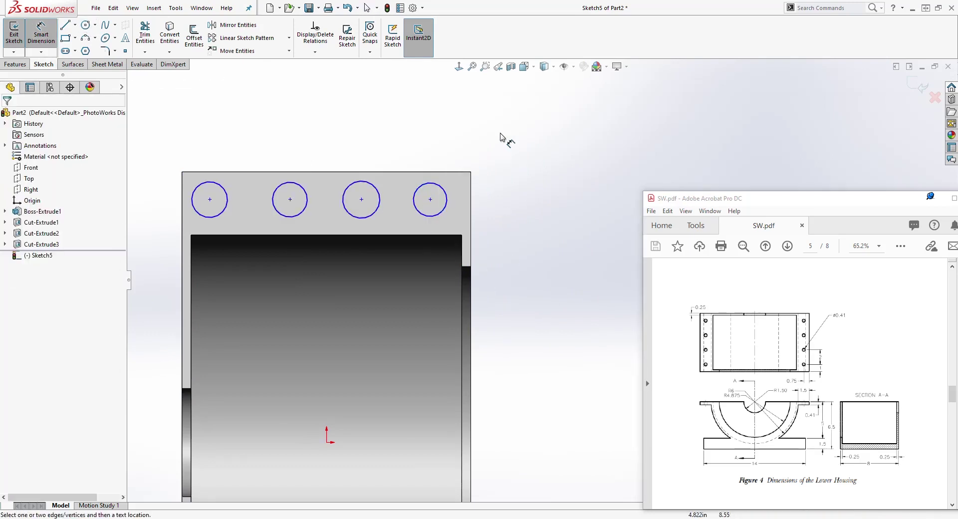
pyautogui.click(471, 197)
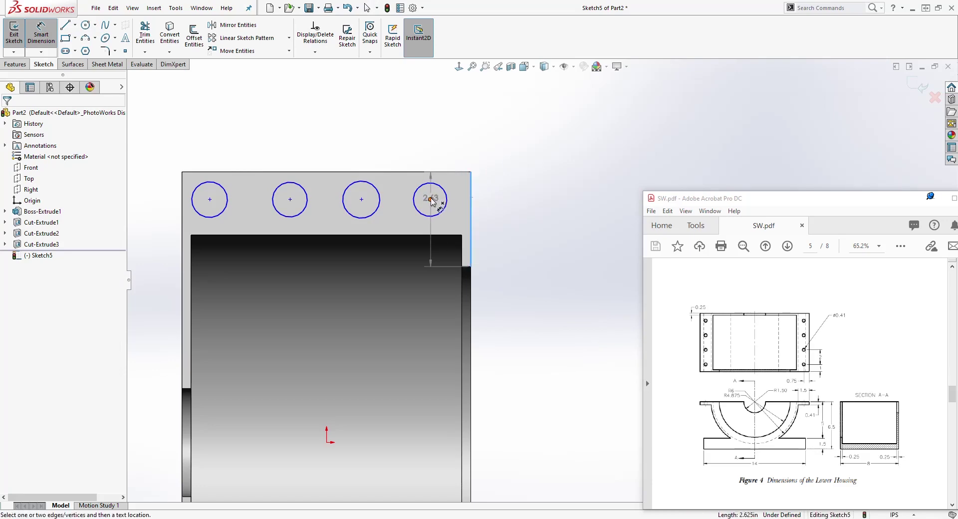
pyautogui.click(431, 200)
pyautogui.click(460, 145)
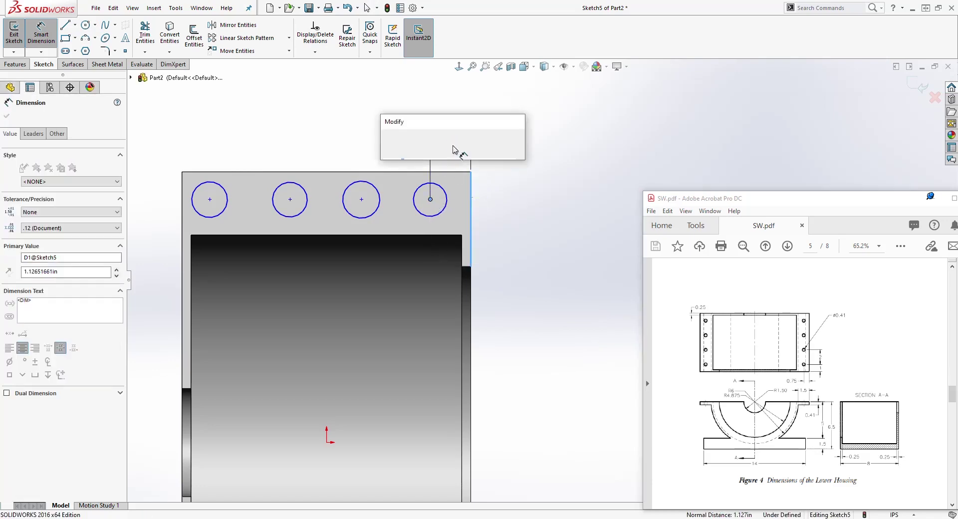
pyautogui.write('1')
pyautogui.press('Return')
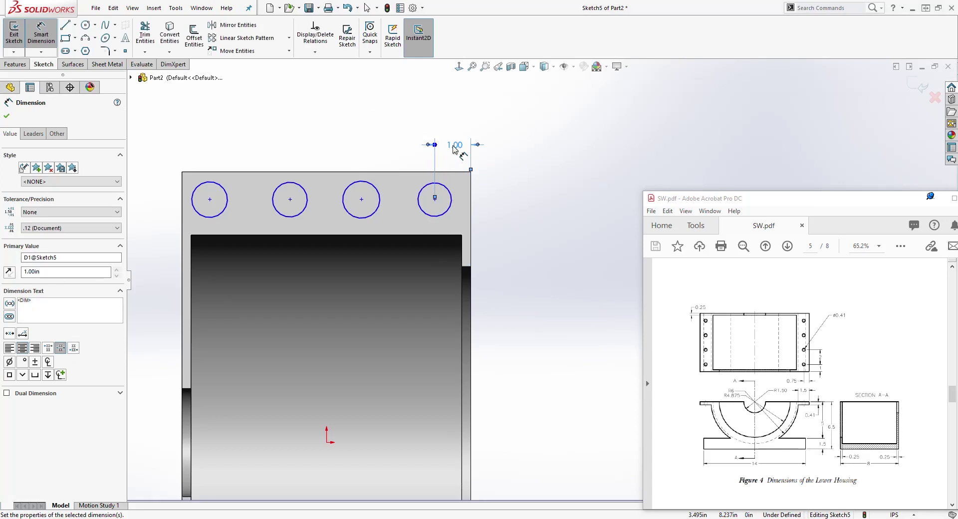
# - Dimension the spacing between that circle's centre and the adjacent circle's centre as 2 in
pyautogui.click(362, 199)
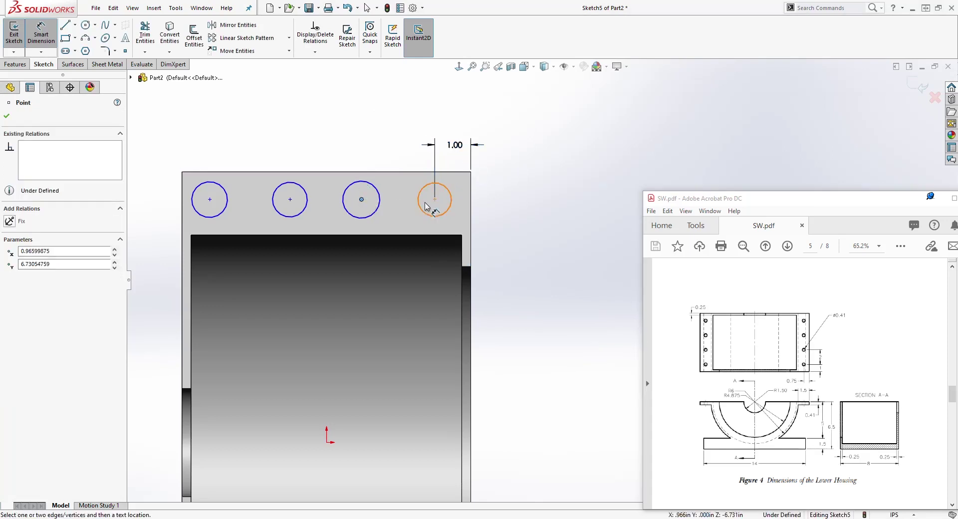
pyautogui.click(435, 199)
pyautogui.click(393, 153)
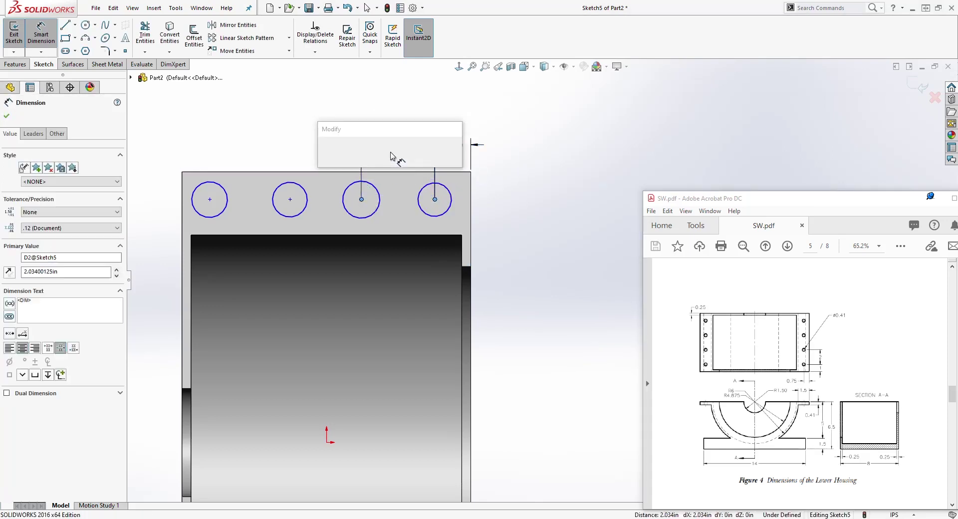
pyautogui.write('2')
pyautogui.press('Return')
pyautogui.press('Escape')
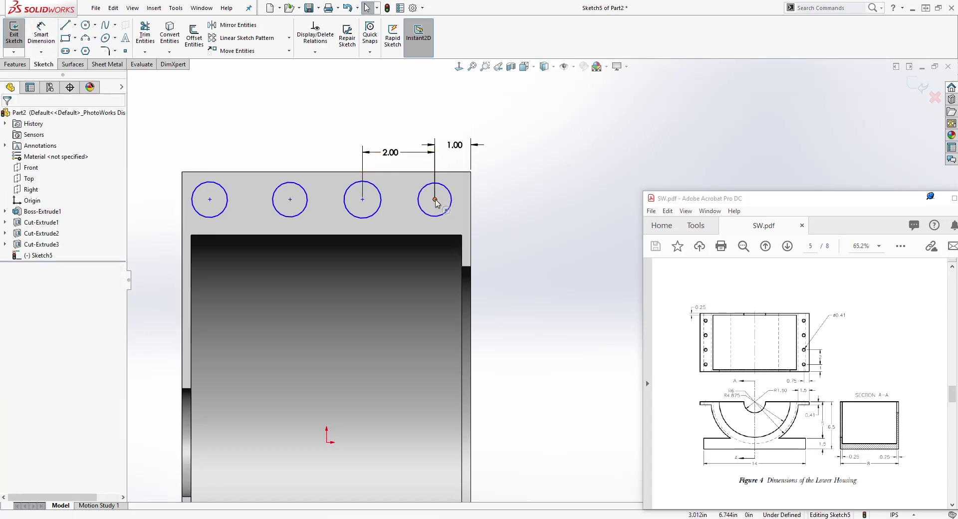
# - Add a Horizontal relation between the centres of all four circles in the flange row
pyautogui.click(435, 200)
pyautogui.keyDown('ctrl'); pyautogui.click(363, 199); pyautogui.keyUp('ctrl')
pyautogui.keyDown('ctrl'); pyautogui.click(290, 200); pyautogui.keyUp('ctrl')
pyautogui.keyDown('ctrl'); pyautogui.click(209, 200); pyautogui.keyUp('ctrl')
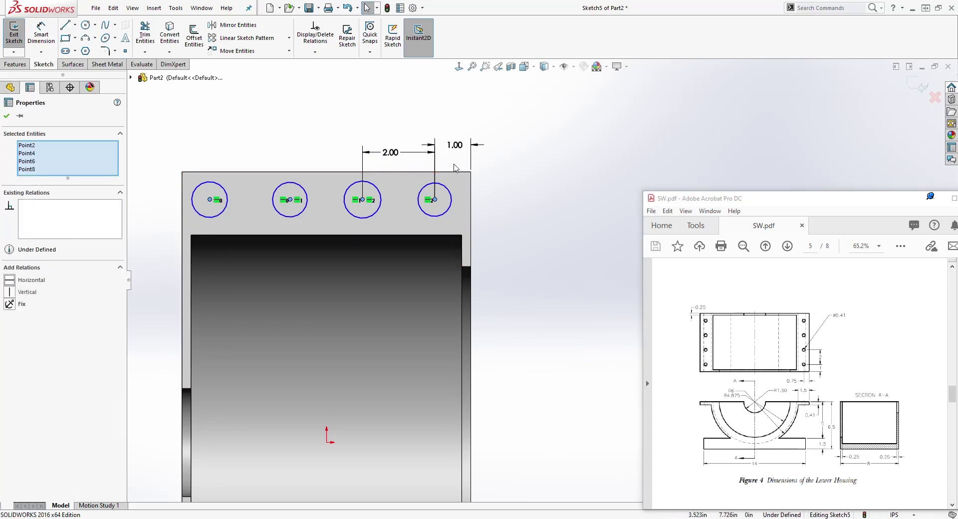
pyautogui.click(424, 97)
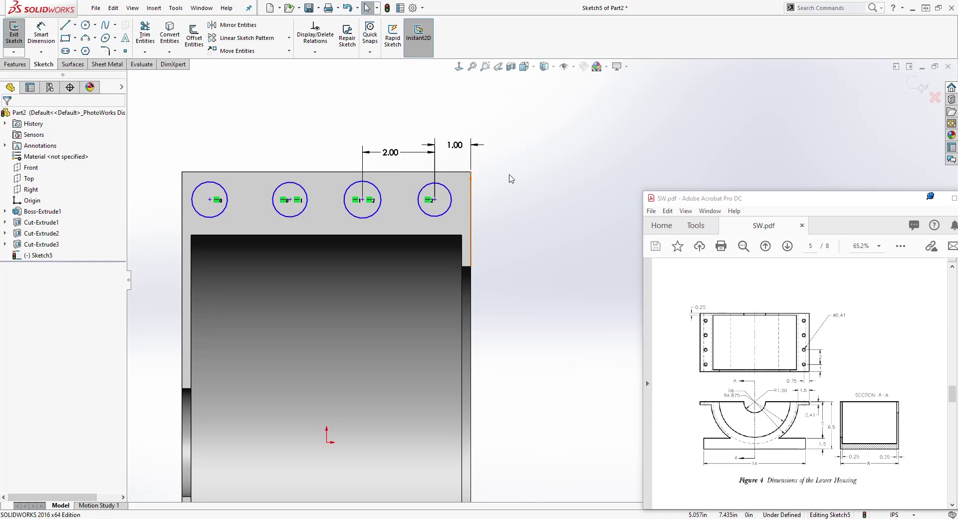
# - Add an Equal relation to all four circles in the flange row
pyautogui.moveTo(510, 185); pyautogui.dragTo(502, 117, button='right')
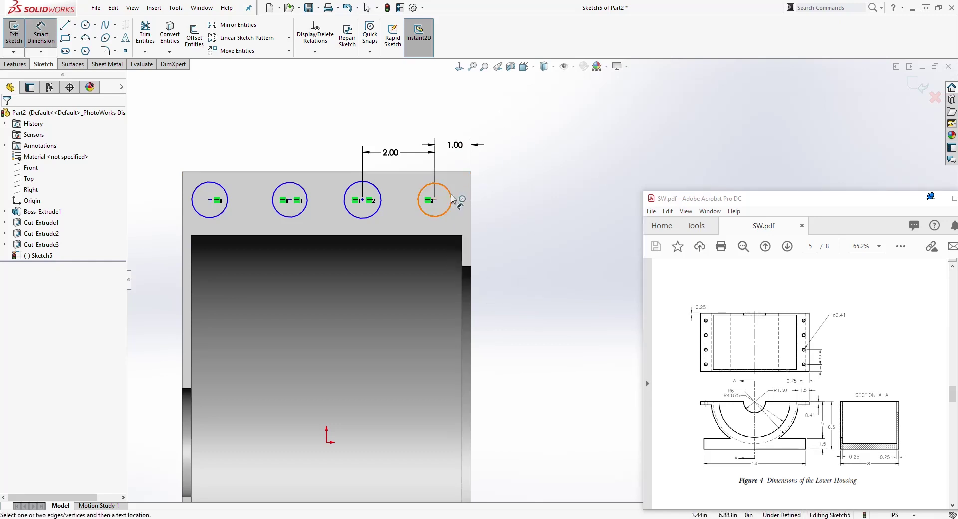
pyautogui.press('Escape')
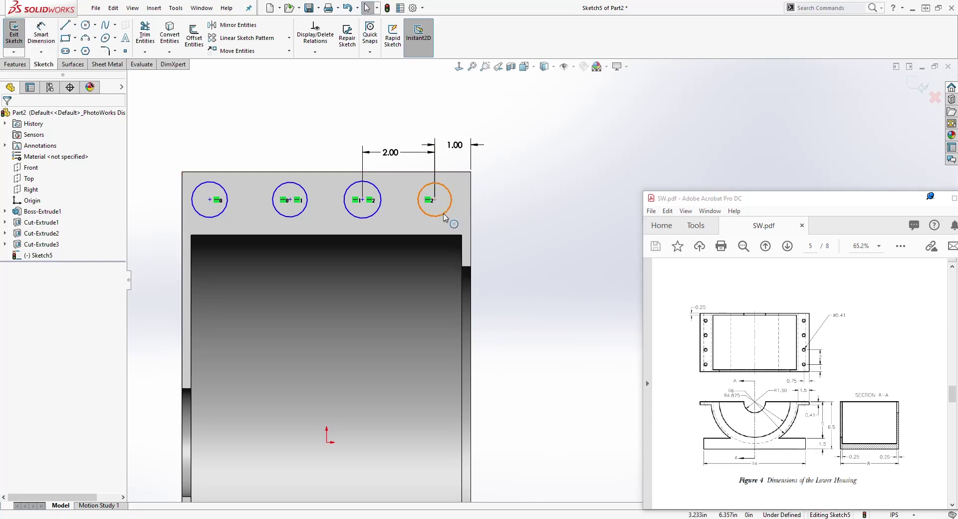
pyautogui.click(447, 212)
pyautogui.keyDown('ctrl'); pyautogui.click(368, 221); pyautogui.keyUp('ctrl')
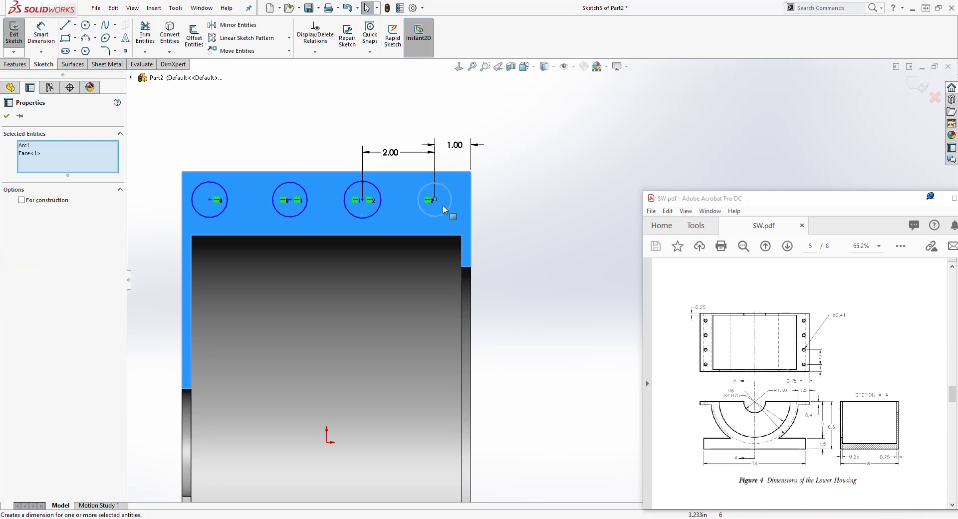
pyautogui.click(476, 205)
pyautogui.click(375, 214)
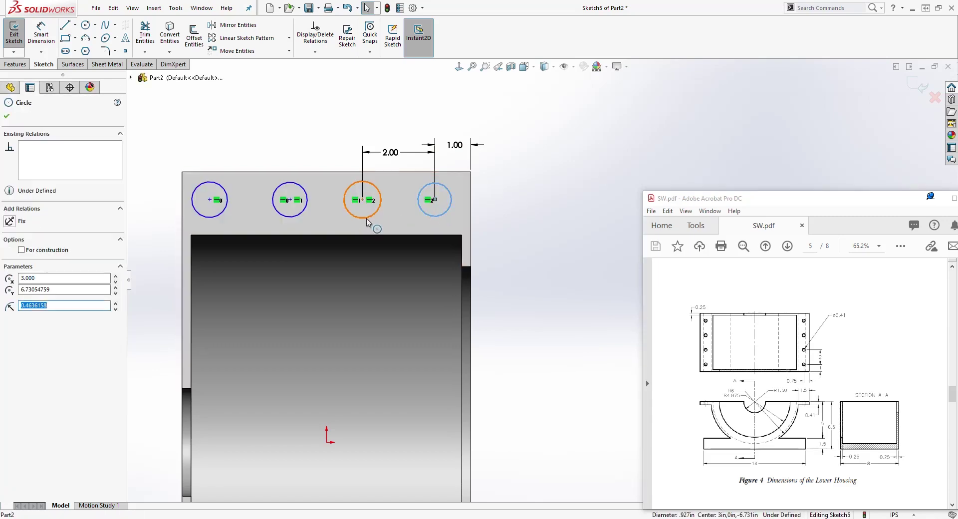
pyautogui.keyDown('ctrl'); pyautogui.click(302, 212); pyautogui.keyUp('ctrl')
pyautogui.keyDown('ctrl'); pyautogui.click(203, 216); pyautogui.keyUp('ctrl')
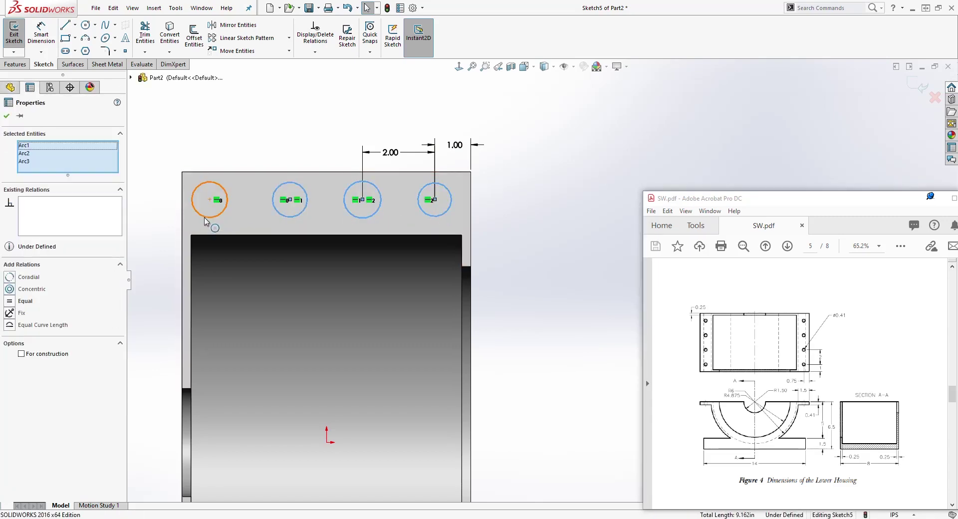
pyautogui.click(9, 304)
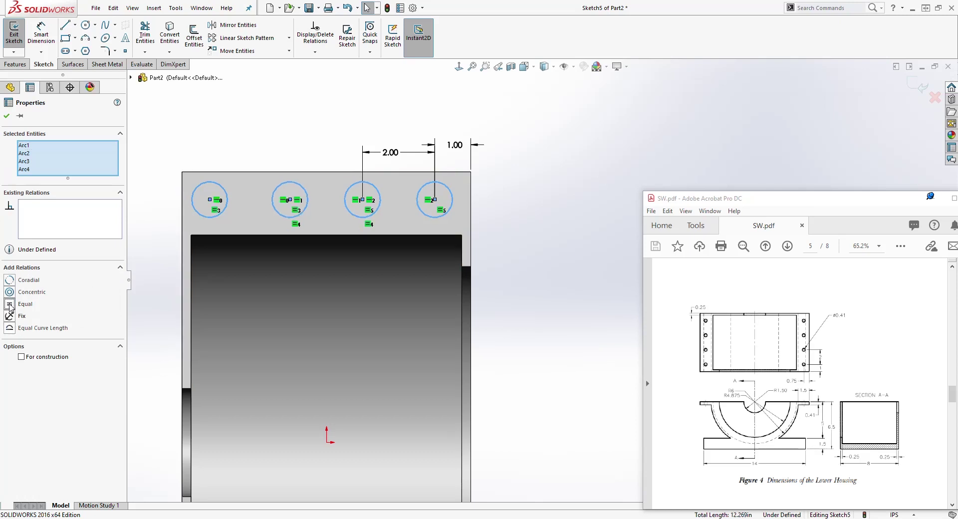
pyautogui.click(581, 167)
# - Dimension the end circle next to the 1 in edge offset with a diameter of 0.41 in
pyautogui.moveTo(519, 270); pyautogui.dragTo(519, 225, button='right')
pyautogui.click(452, 211)
pyautogui.click(515, 232)
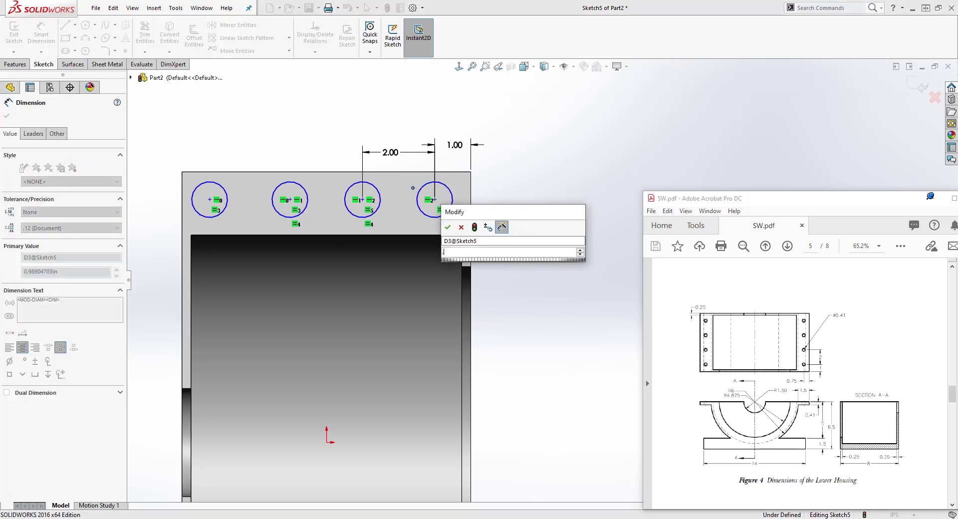
pyautogui.write('.41')
pyautogui.press('Return')
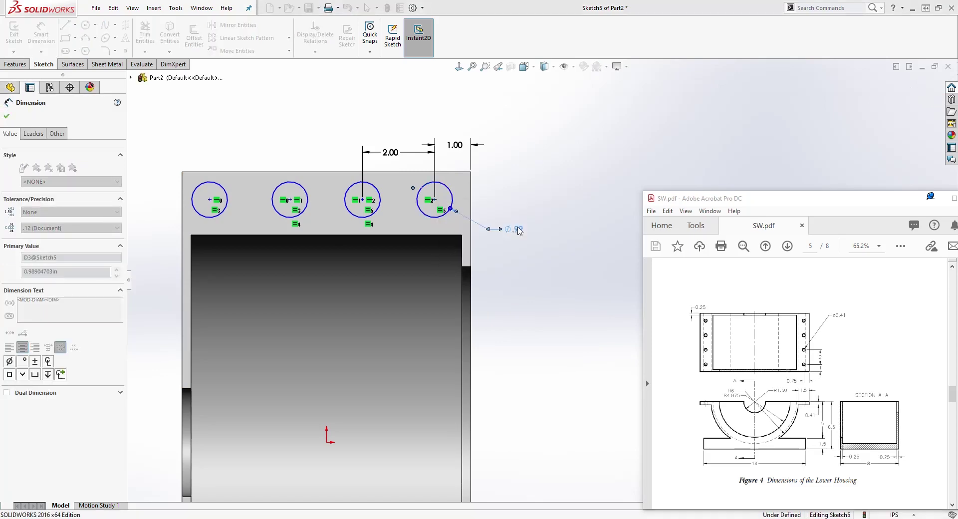
# - Check the existing relations between the centres of neighbouring circles in the flange row
pyautogui.scroll(-3, 425, 208)
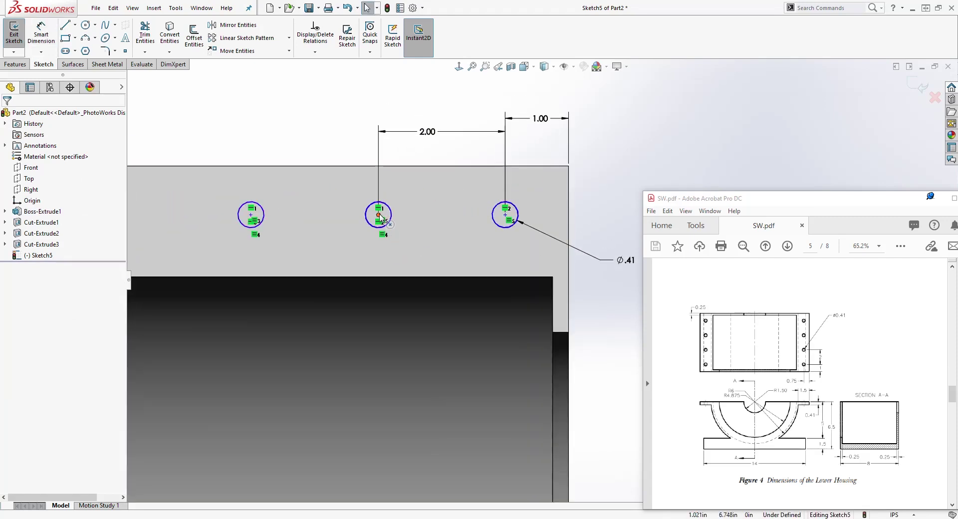
pyautogui.click(251, 216)
pyautogui.keyDown('ctrl'); pyautogui.click(251, 216); pyautogui.keyUp('ctrl')
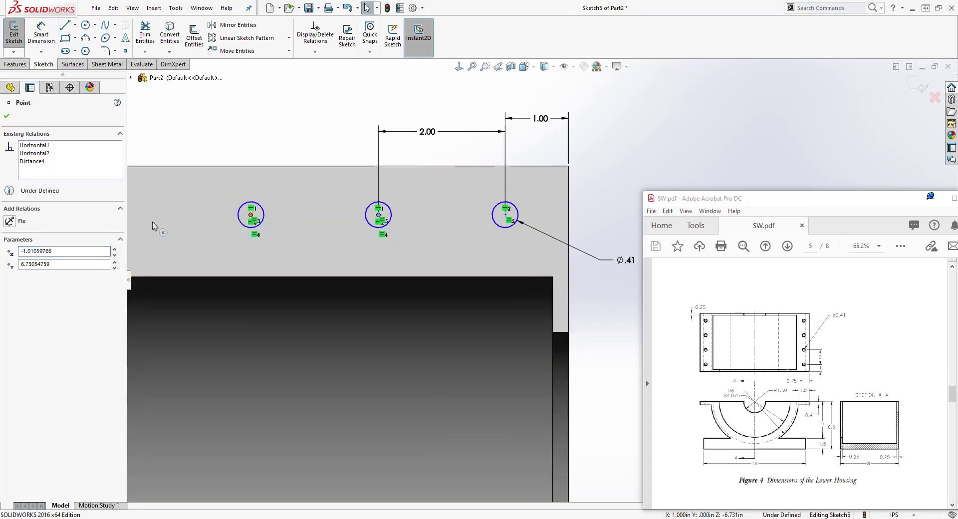
pyautogui.scroll(2, 541, 279)
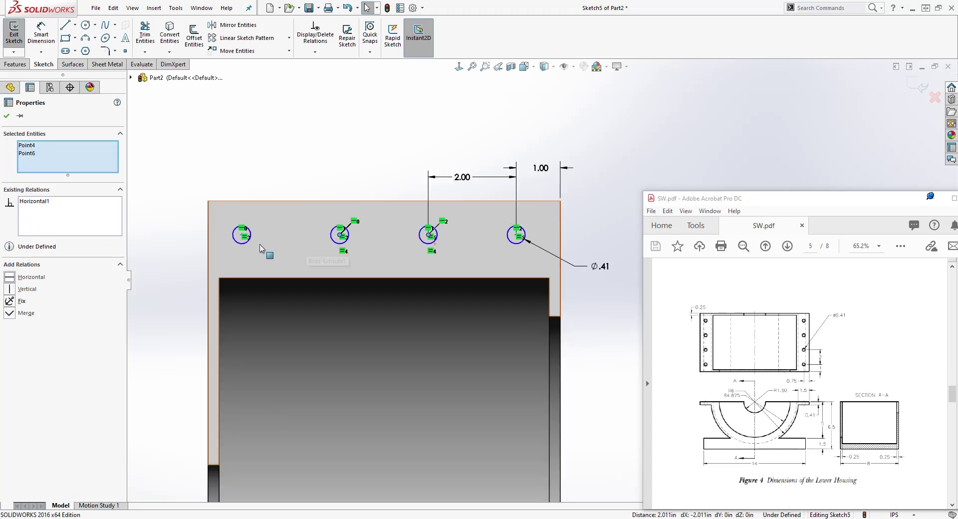
pyautogui.click(340, 236)
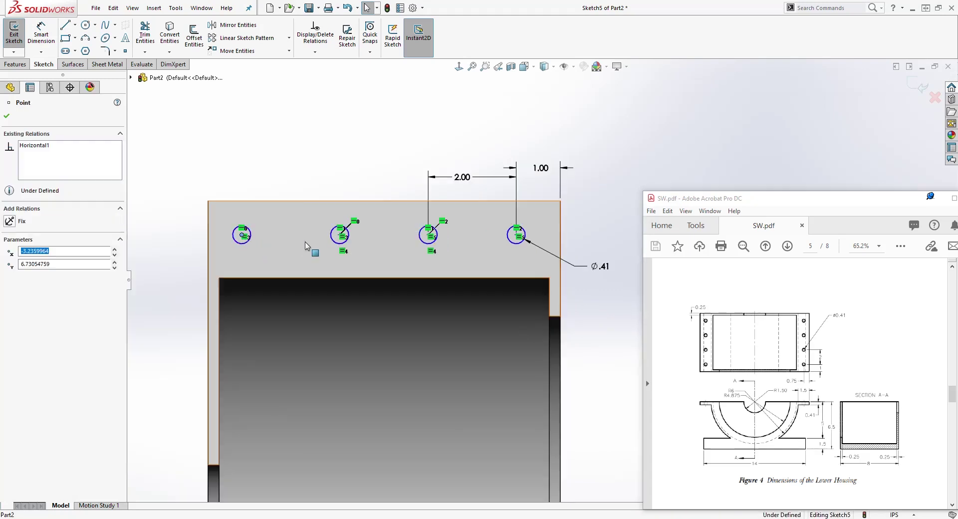
pyautogui.keyDown('ctrl'); pyautogui.click(339, 241); pyautogui.keyUp('ctrl')
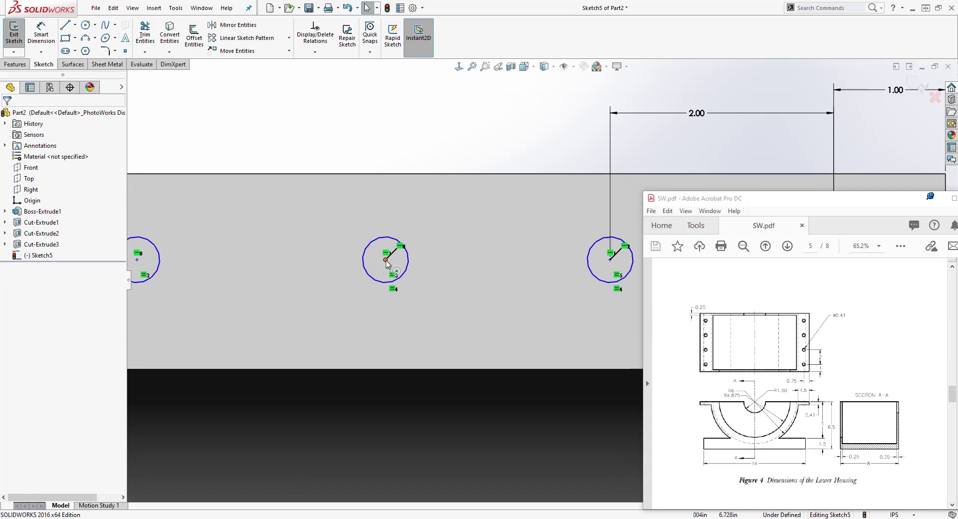
pyautogui.click(137, 259)
pyautogui.keyDown('ctrl'); pyautogui.click(140, 259); pyautogui.keyUp('ctrl')
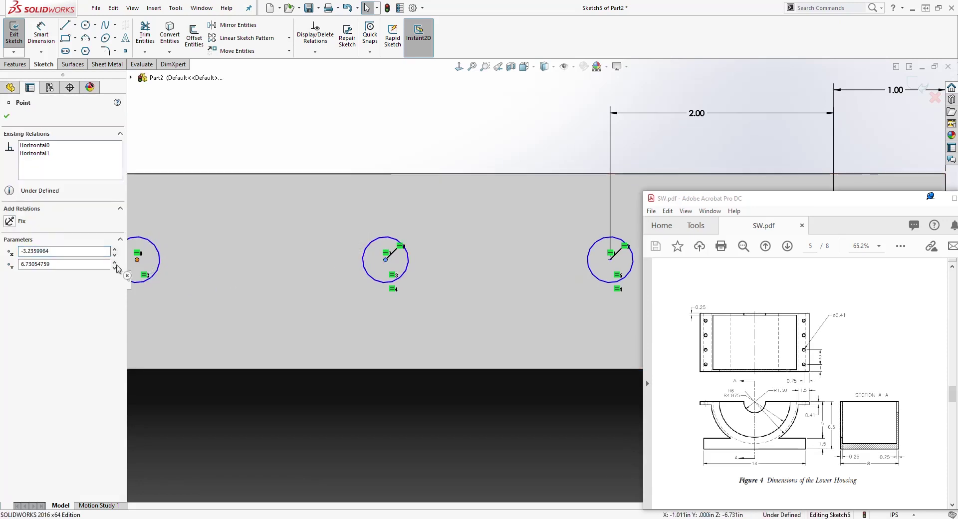
pyautogui.scroll(7, 346, 254)
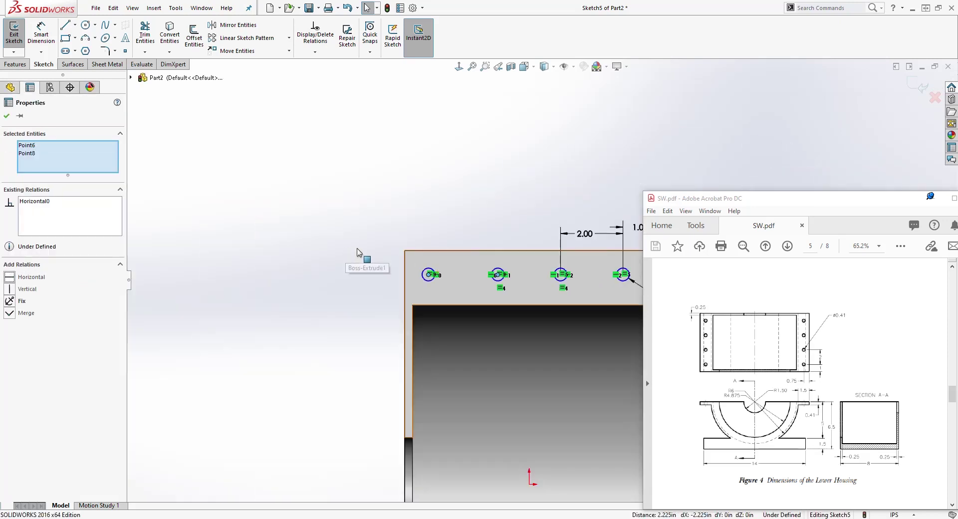
pyautogui.press('Escape')
pyautogui.scroll(6, 350, 252)
pyautogui.scroll(-5, 599, 276)
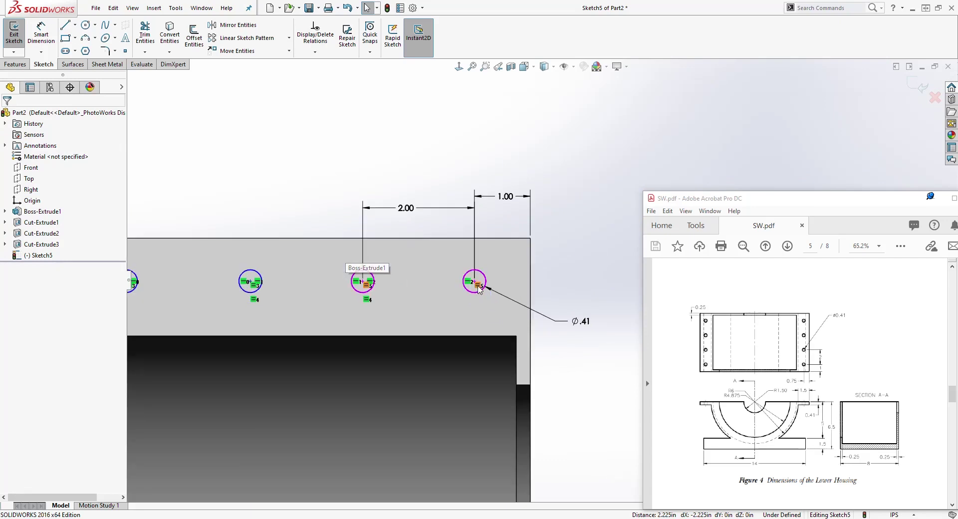
# - Dimension the end circle's centre 0.75 in from the flange's long outer edge
pyautogui.moveTo(478, 287)
pyautogui.mouseDown()
pyautogui.moveTo(478, 294)
pyautogui.moveTo(479, 286)
pyautogui.mouseUp()
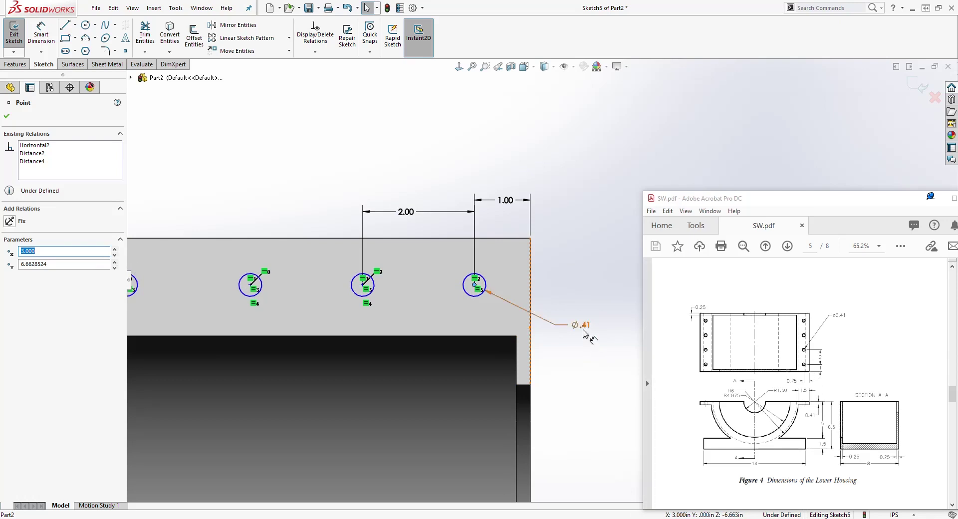
pyautogui.moveTo(572, 363); pyautogui.dragTo(534, 212, button='right')
pyautogui.click(509, 238)
pyautogui.click(474, 284)
pyautogui.click(560, 256)
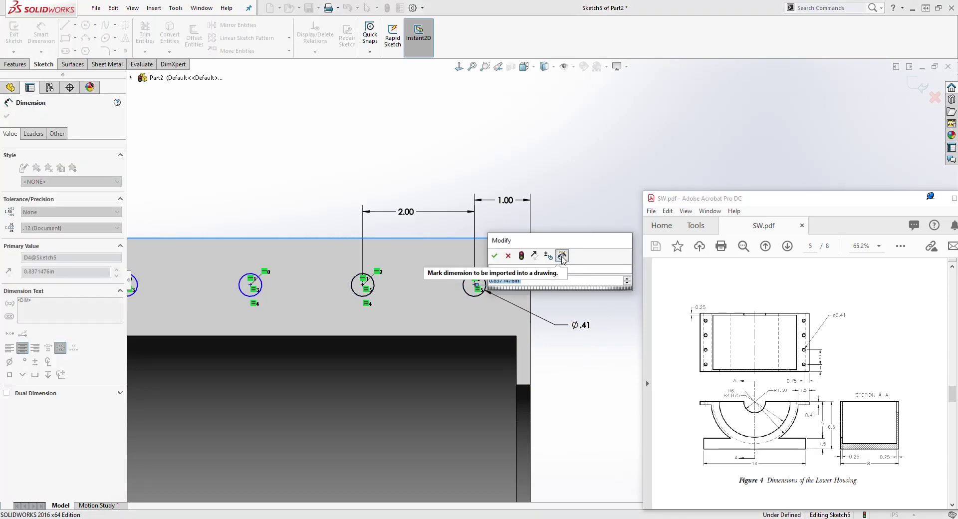
pyautogui.write('.75')
pyautogui.press('Return')
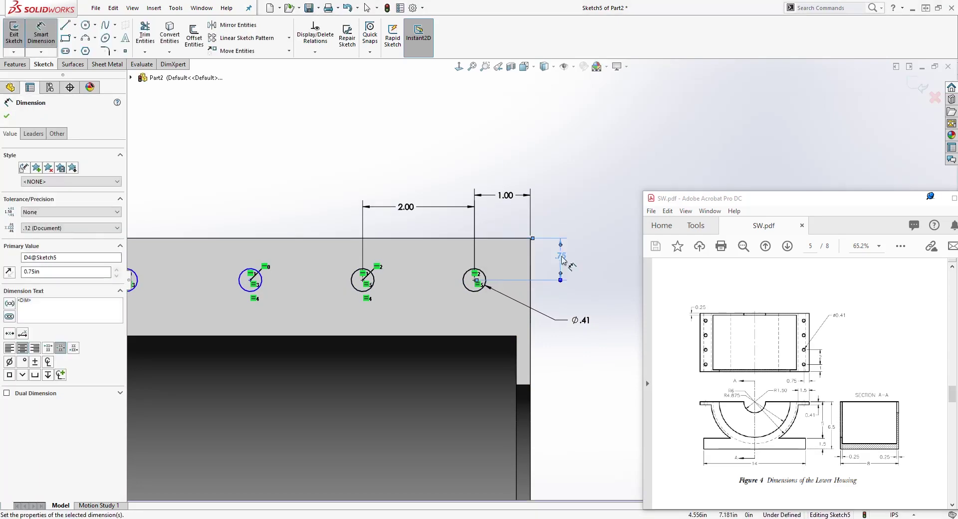
pyautogui.press('Escape')
pyautogui.scroll(2, 424, 288)
pyautogui.scroll(-1, 407, 292)
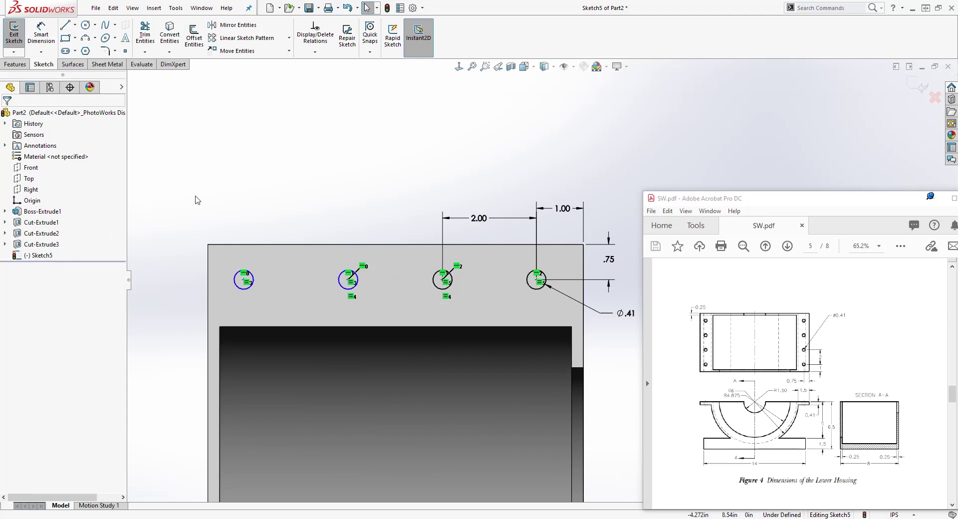
# - Dimension the centre of the circle at the row's opposite end 1 in from the adjacent flange end edge
pyautogui.click(40, 34)
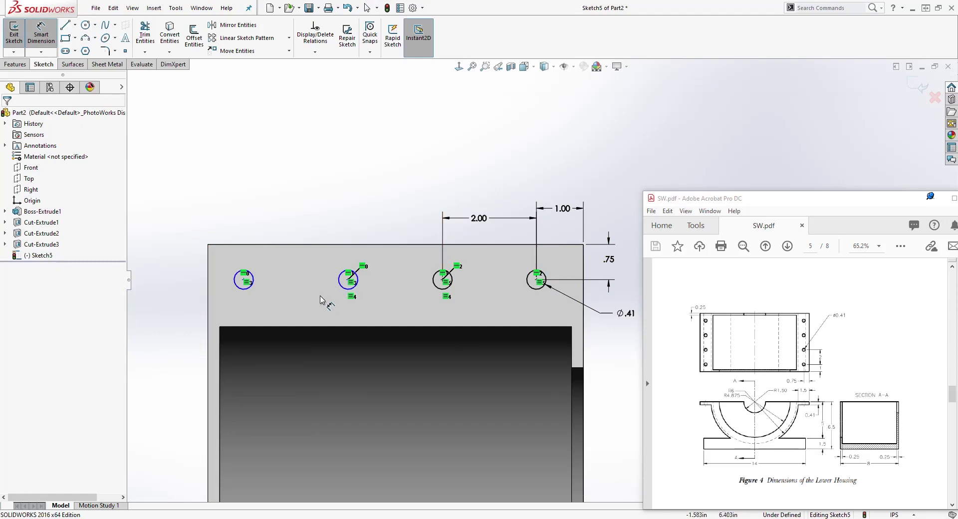
pyautogui.click(208, 280)
pyautogui.click(244, 280)
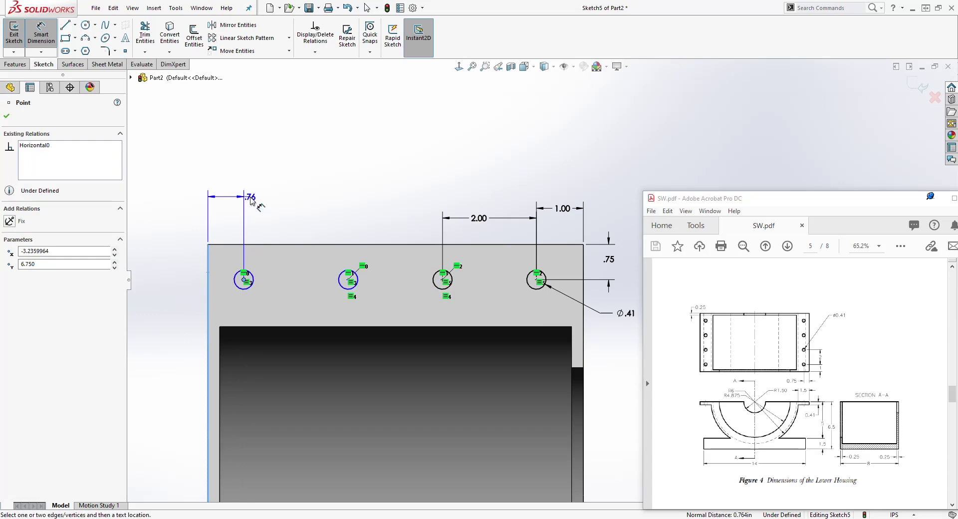
pyautogui.click(232, 211)
pyautogui.write('1')
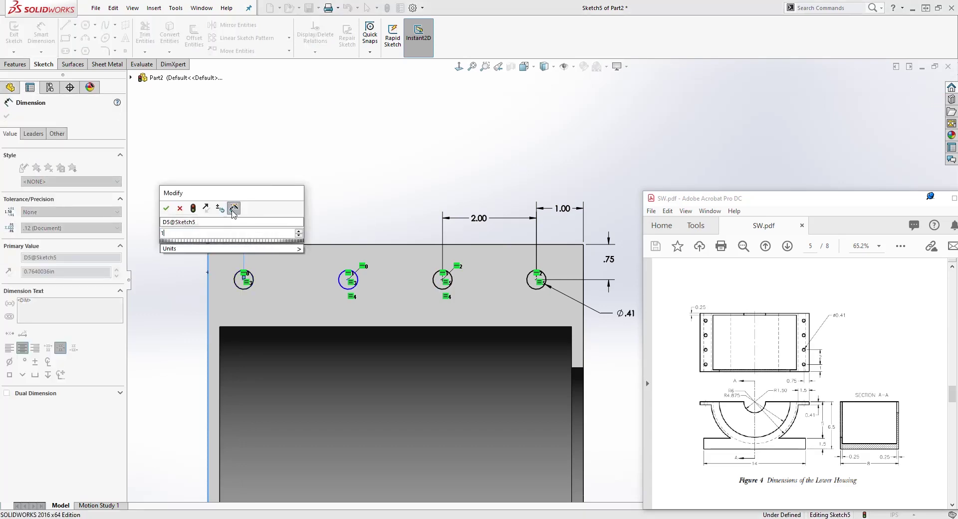
pyautogui.press('Return')
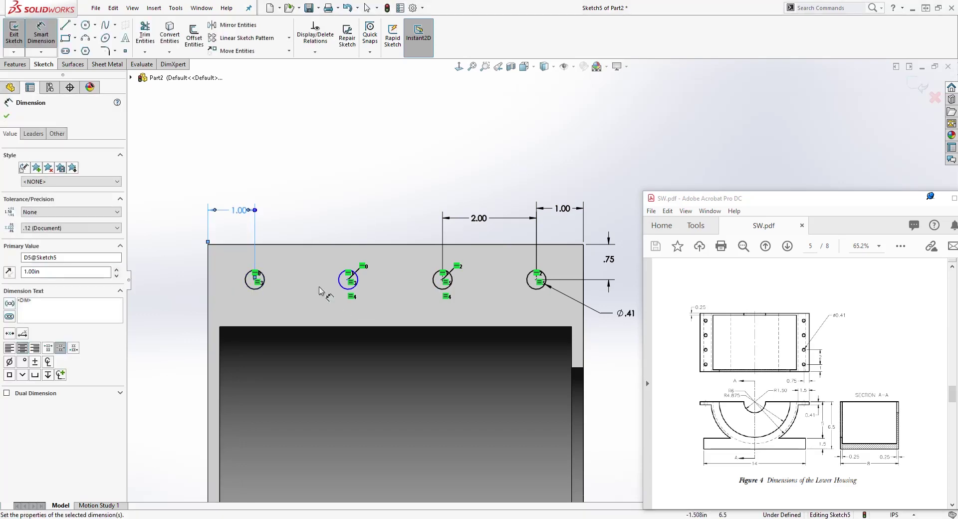
pyautogui.click(348, 281)
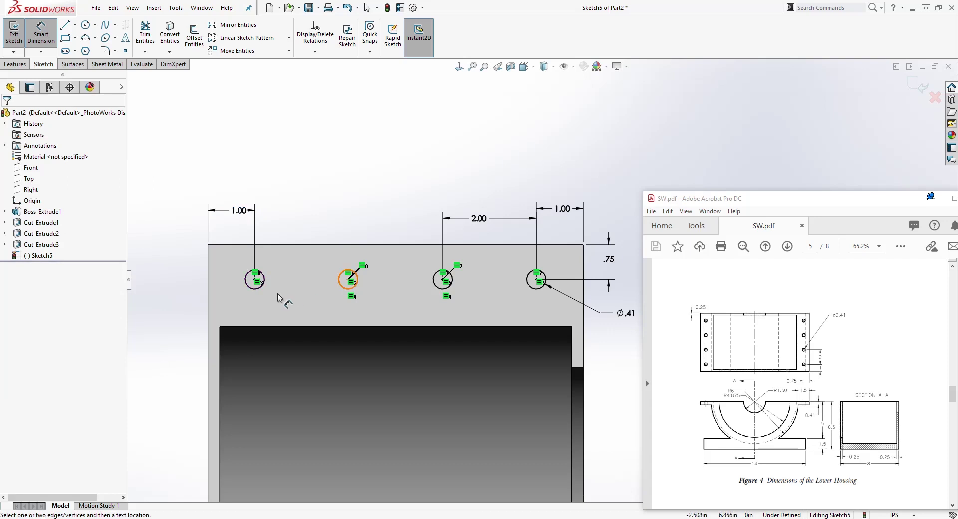
pyautogui.click(256, 281)
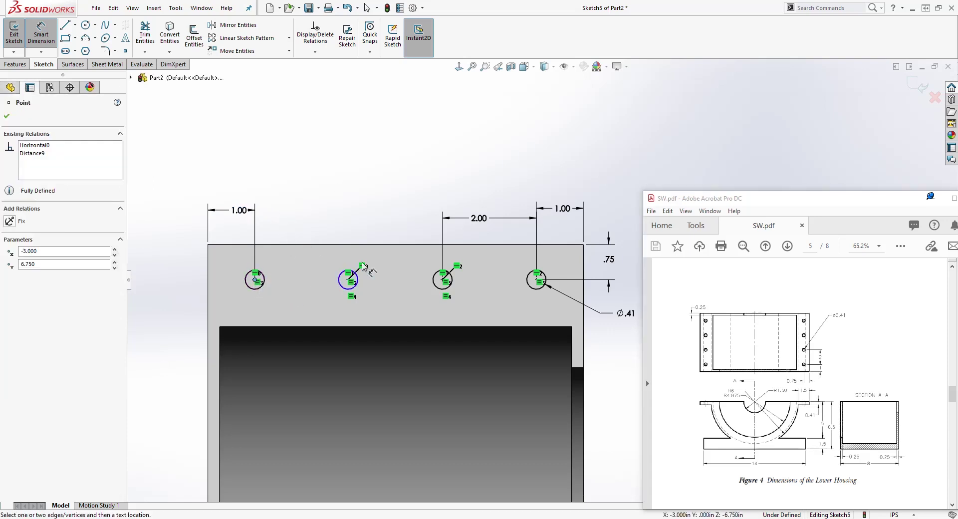
pyautogui.press('Escape')
pyautogui.click(341, 283)
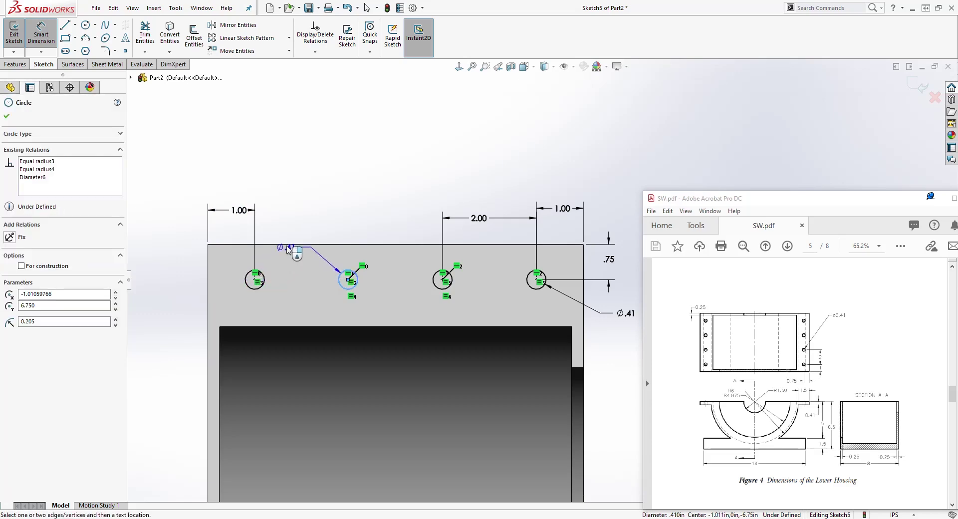
pyautogui.press('Escape')
# - Dimension the spacing between the remaining undefined inner circle's centre and its neighbouring end circle's centre as 2 in
pyautogui.scroll(-6, 317, 288)
pyautogui.click(412, 262)
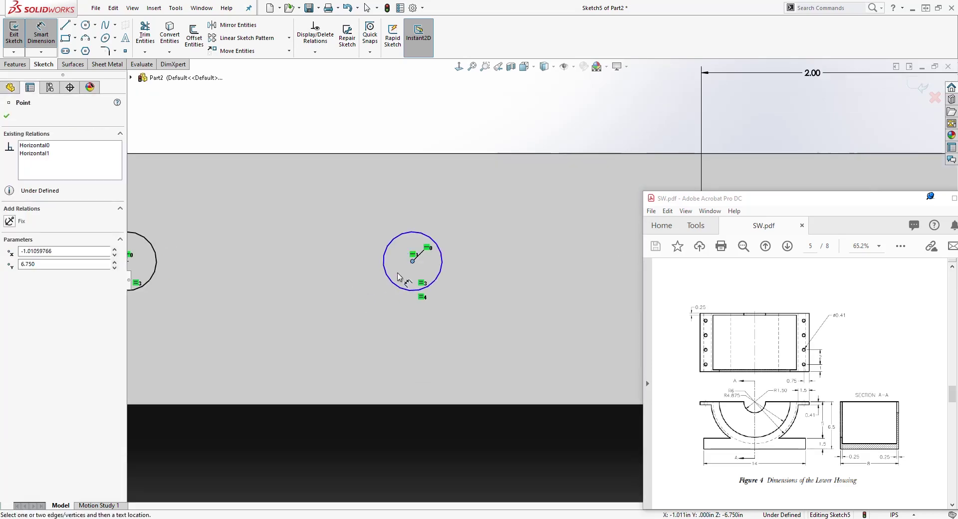
pyautogui.press('z')
pyautogui.click(480, 271)
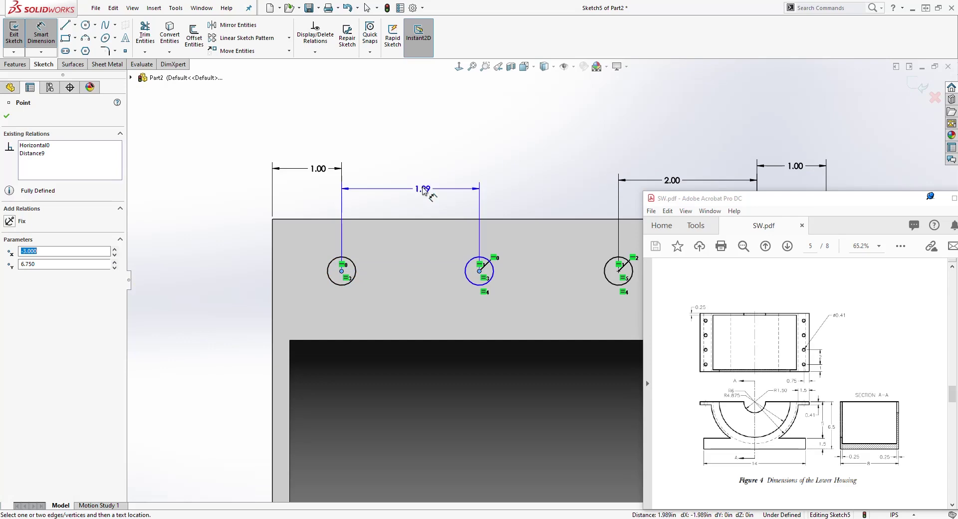
pyautogui.click(411, 177)
pyautogui.write('2')
pyautogui.press('Return')
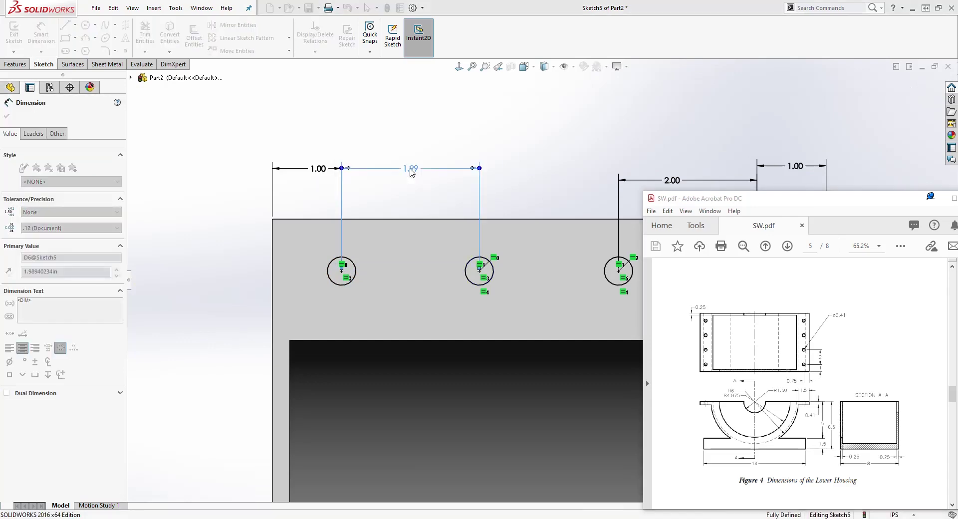
pyautogui.press('Escape')
pyautogui.scroll(3, 559, 320)
pyautogui.scroll(-2, 599, 364)
pyautogui.scroll(1, 443, 261)
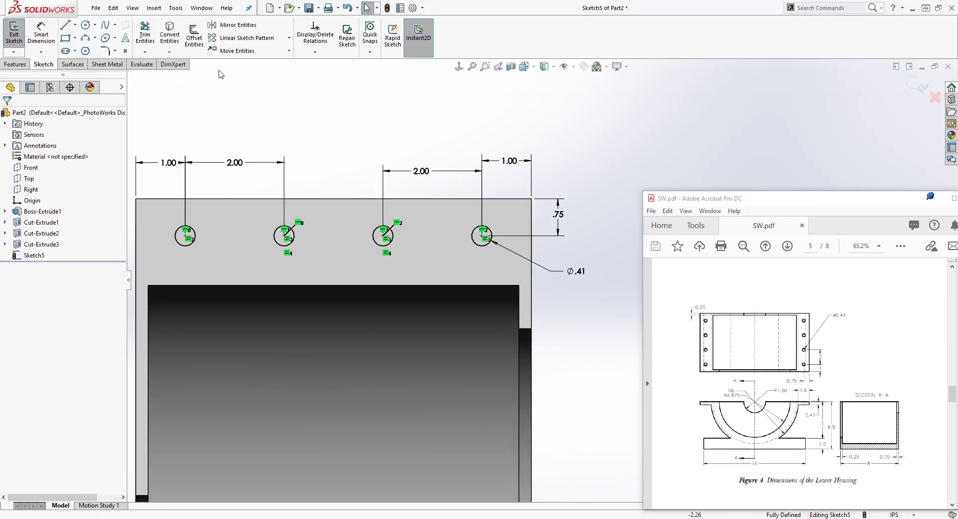
# - Cut-extrude the four flange bolt-hole circles with the Up To Next end condition
pyautogui.click(20, 65)
pyautogui.click(148, 36)
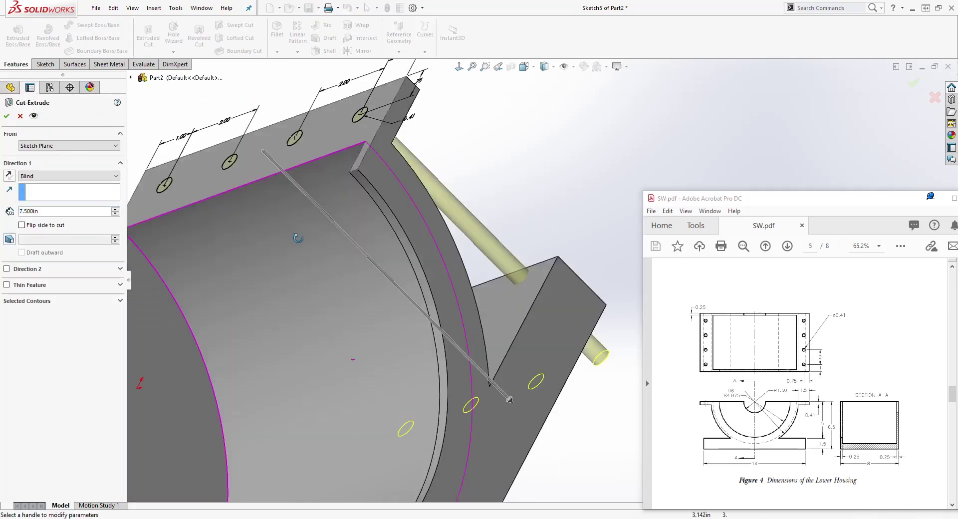
pyautogui.click(70, 176)
pyautogui.click(59, 209)
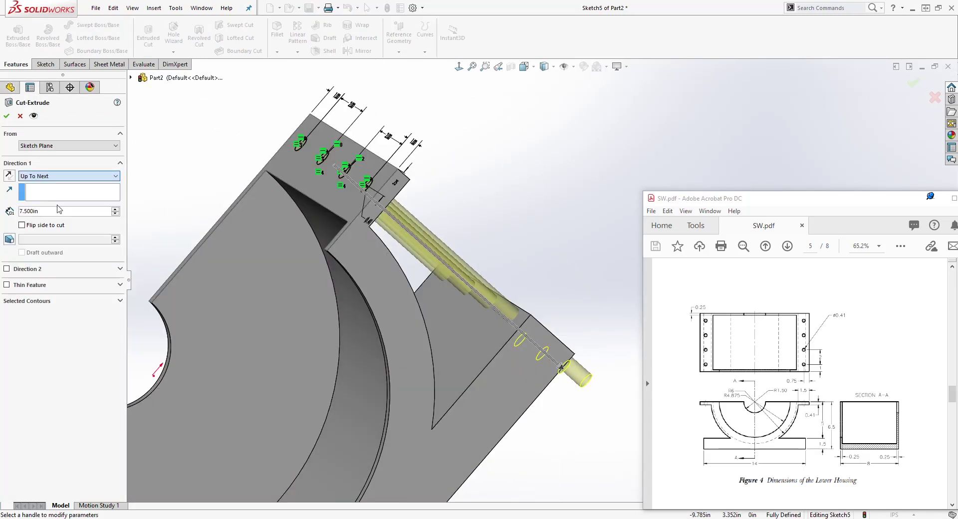
pyautogui.click(6, 116)
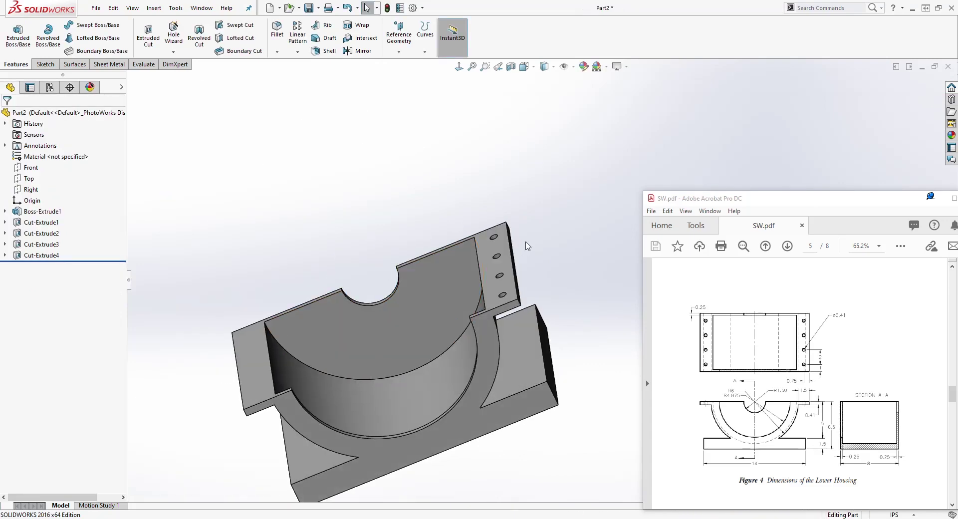
# - Mirror the bolt-hole cut Cut-Extrude4 about the Front plane onto the opposite flange
pyautogui.moveTo(298, 364); pyautogui.dragTo(354, 384, button='middle')
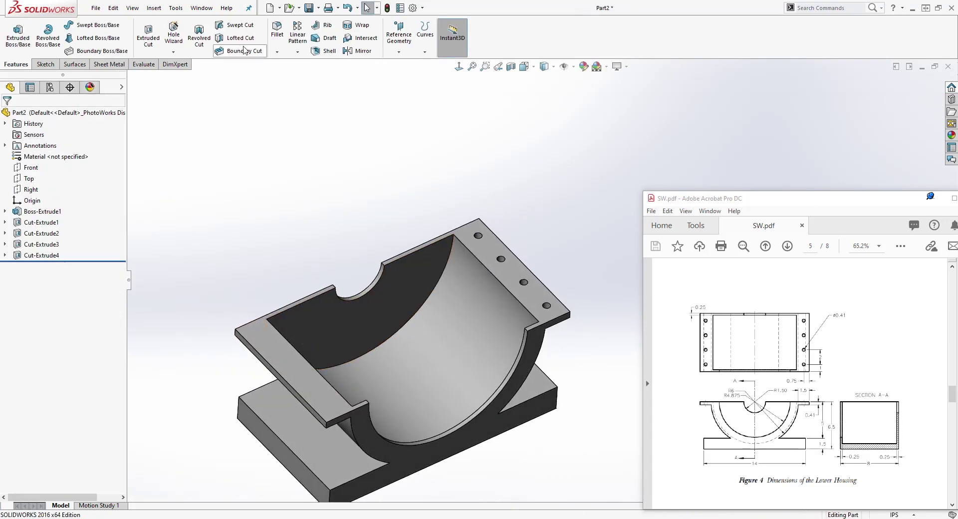
pyautogui.click(358, 51)
pyautogui.click(131, 77)
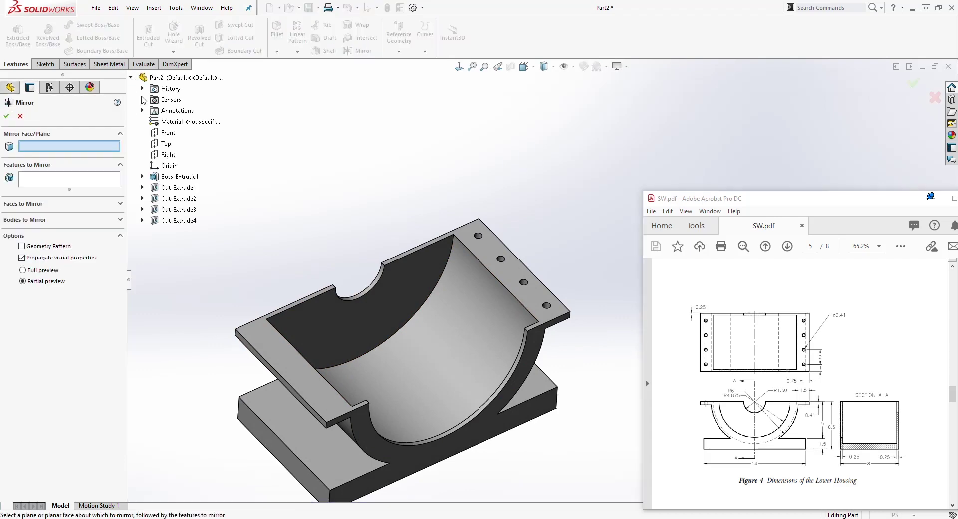
pyautogui.click(168, 133)
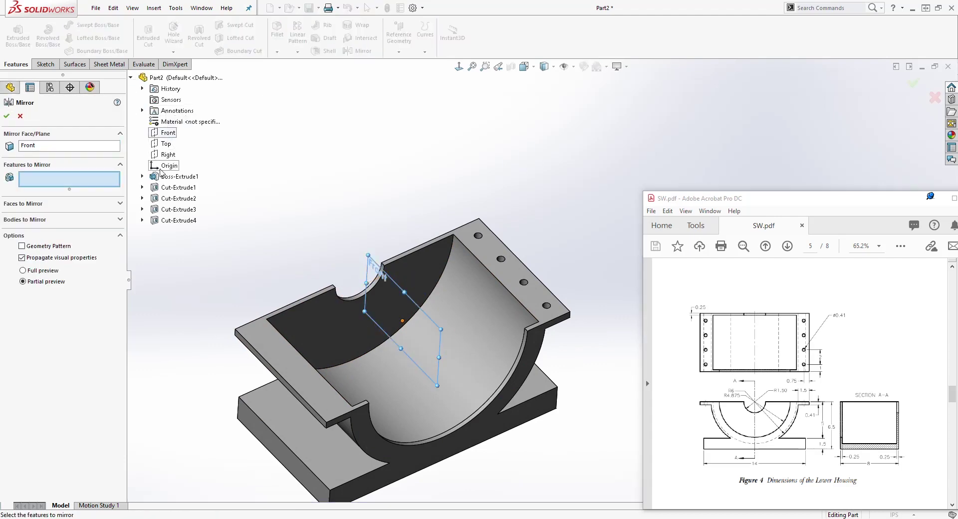
pyautogui.click(175, 220)
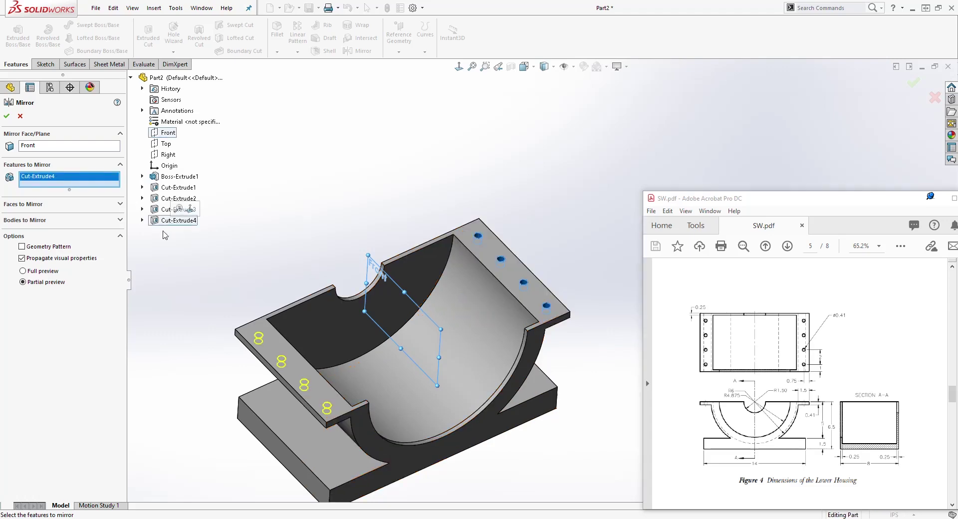
pyautogui.click(9, 120)
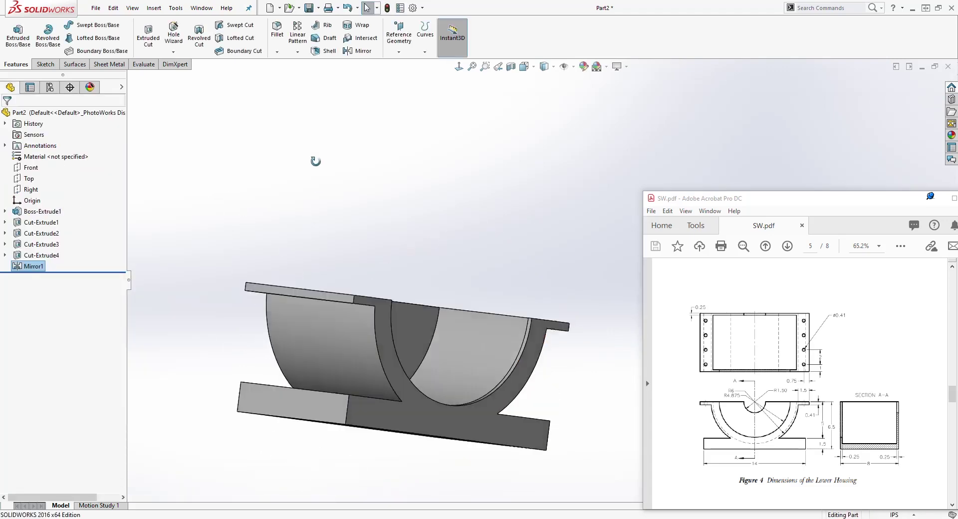